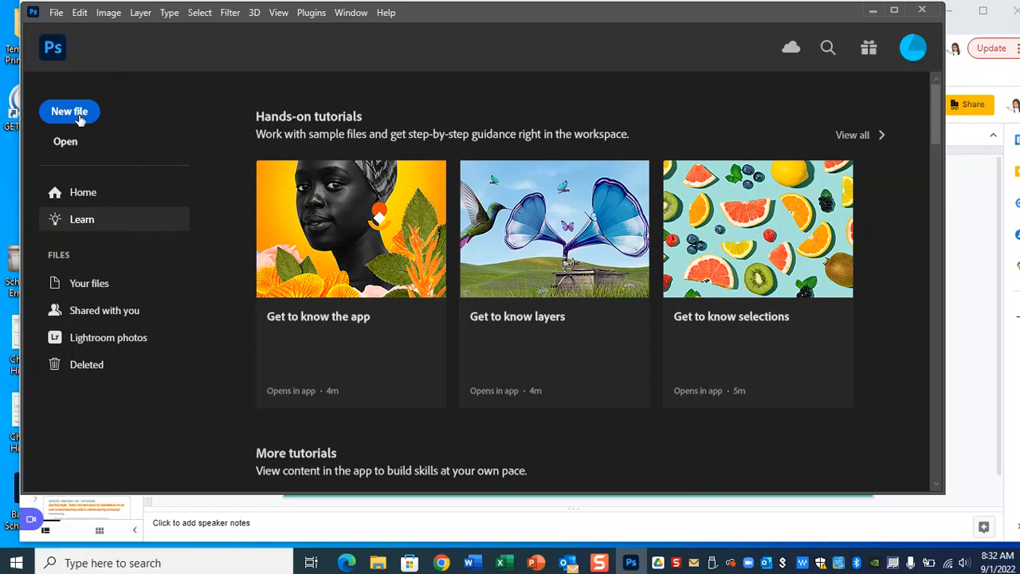
Start setting up a new document.
{"action": "left_click", "coordinate": [56, 14]}
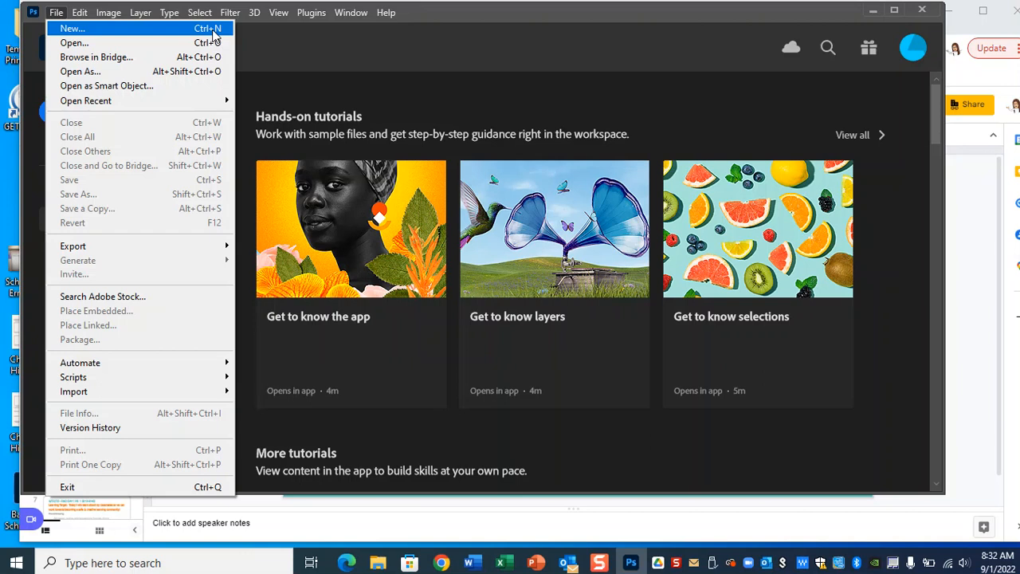
{"action": "left_click", "coordinate": [312, 48]}
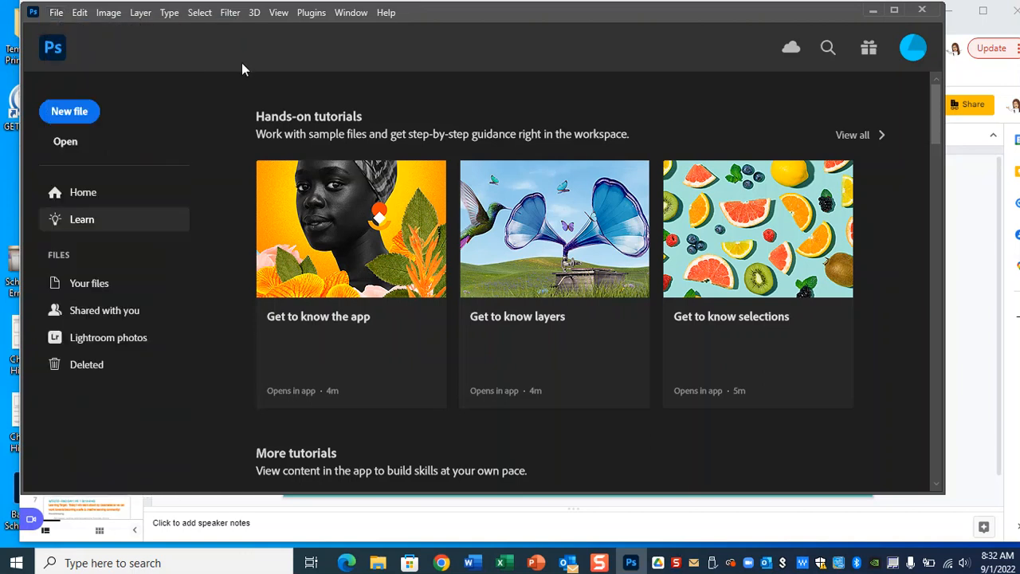
{"action": "left_click", "coordinate": [68, 117]}
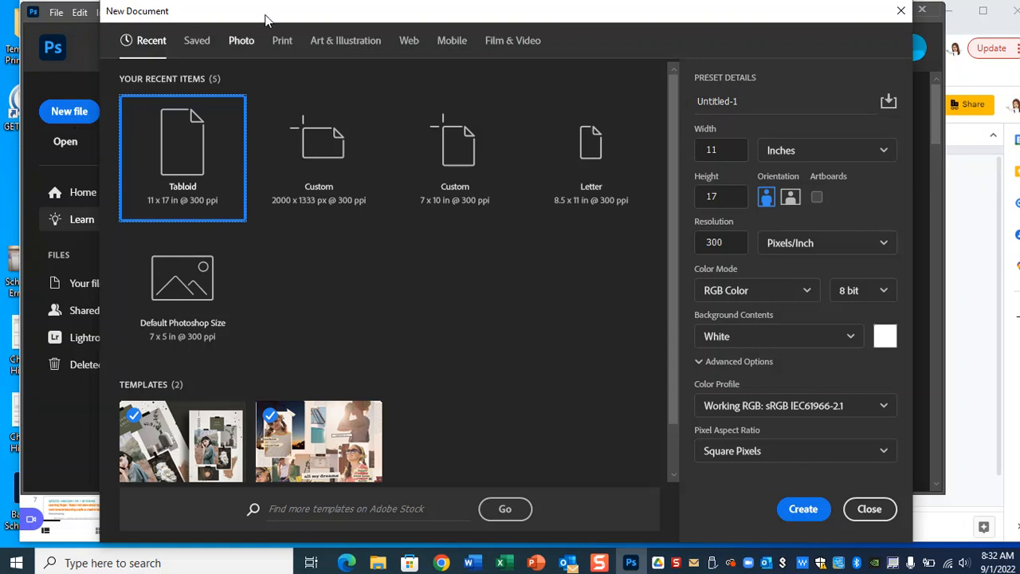
Examine the full set of blank photo presets for the new document, including Landscape, 10 x 8.
{"action": "left_click", "coordinate": [282, 45]}
{"action": "left_click", "coordinate": [282, 45]}
{"action": "left_click", "coordinate": [150, 46]}
{"action": "key", "text": "ctrl"}
{"action": "key", "text": "ctrl"}
{"action": "left_click", "coordinate": [243, 42]}
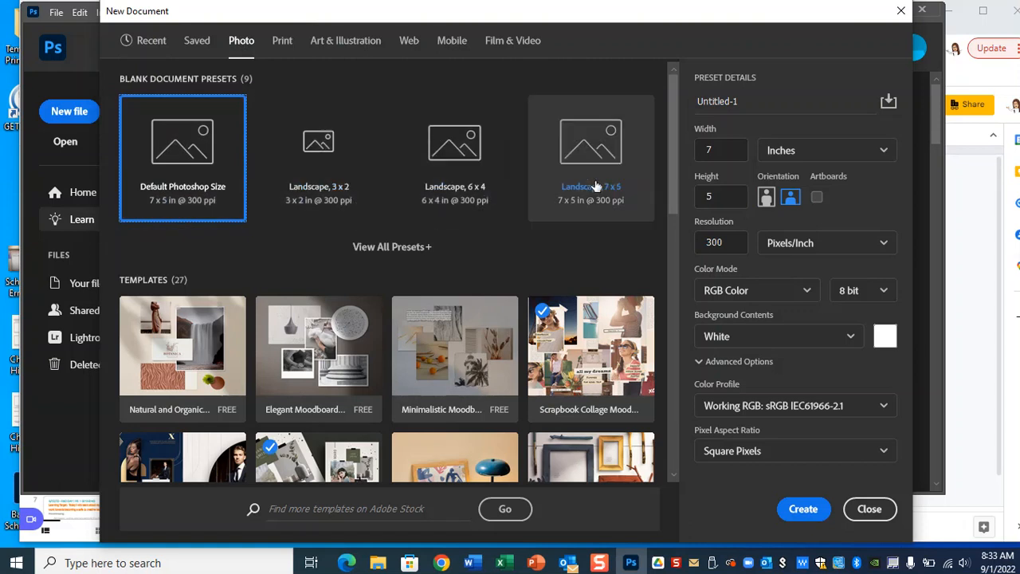
{"action": "left_click", "coordinate": [412, 249]}
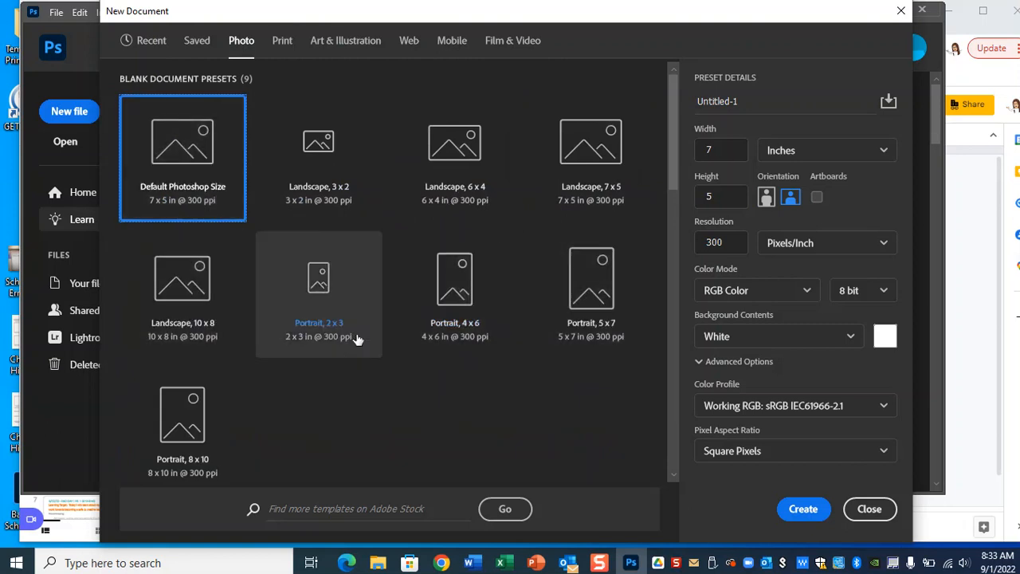
{"action": "double_click", "coordinate": [183, 300]}
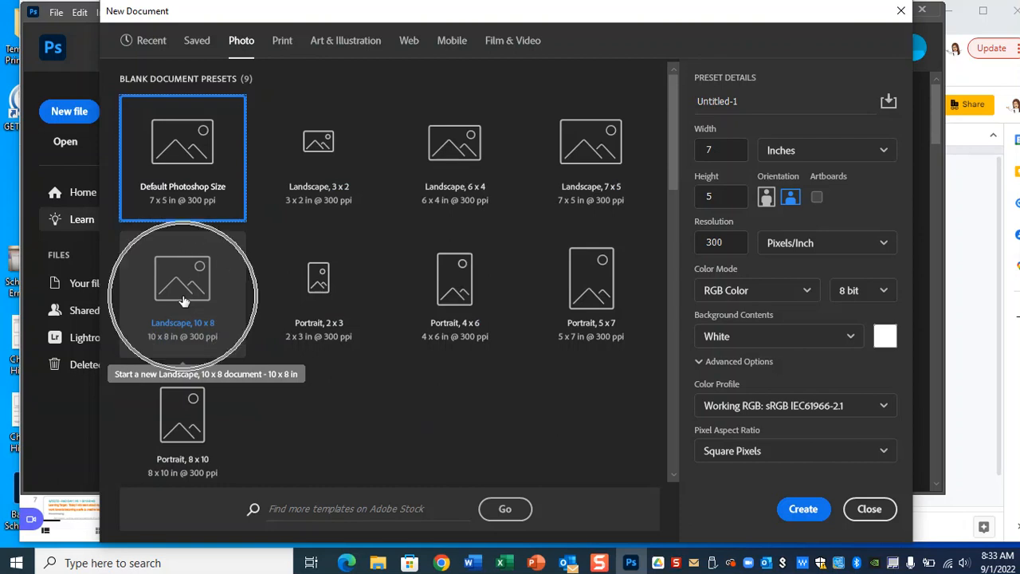
{"action": "left_click", "coordinate": [183, 300]}
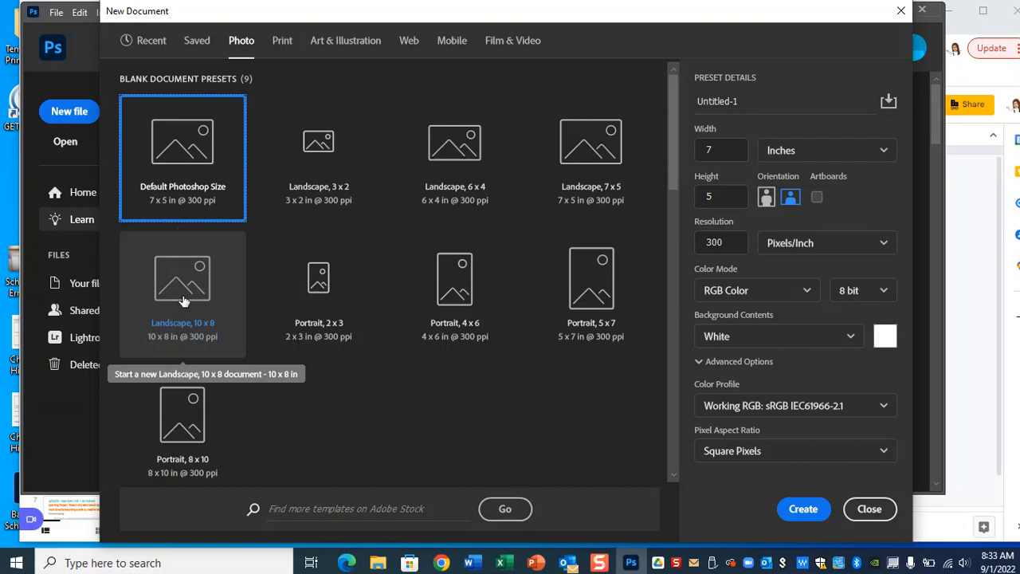
Choose the Letter 8.5 x 11 in print preset at 300 ppi after comparing it with Legal.
{"action": "left_click", "coordinate": [287, 43]}
{"action": "left_click", "coordinate": [283, 45]}
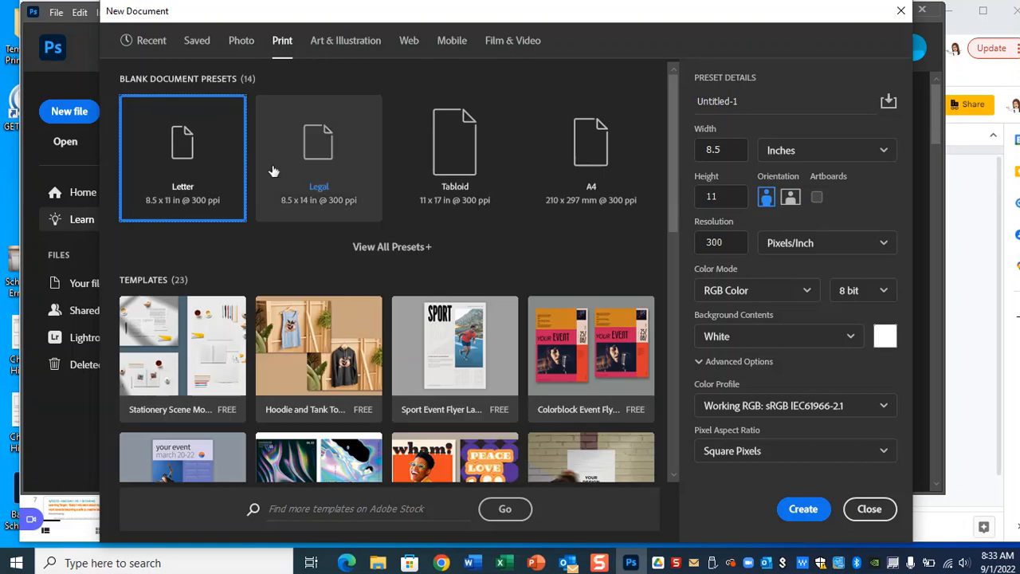
{"action": "left_click", "coordinate": [185, 153]}
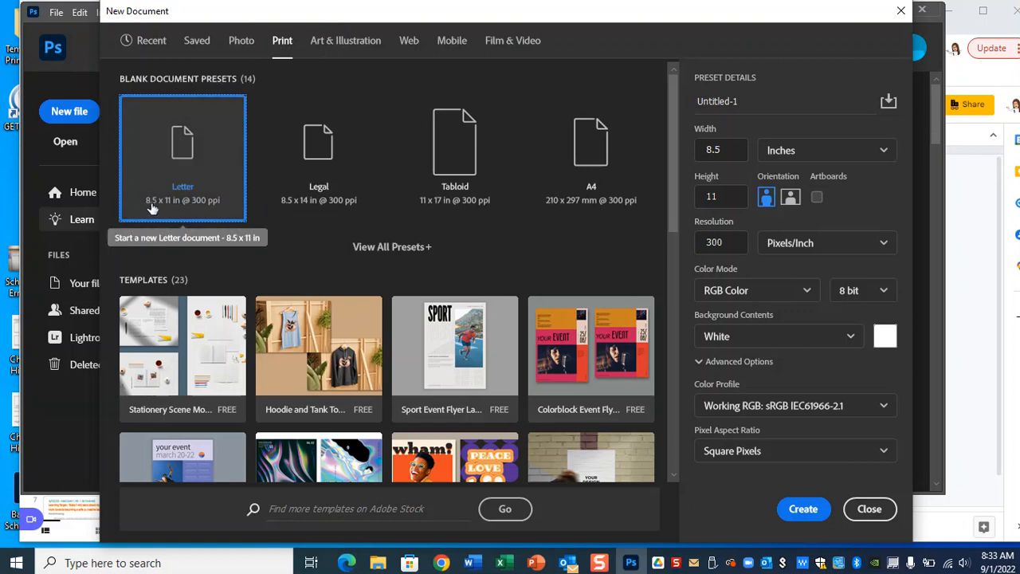
{"action": "left_click", "coordinate": [340, 188]}
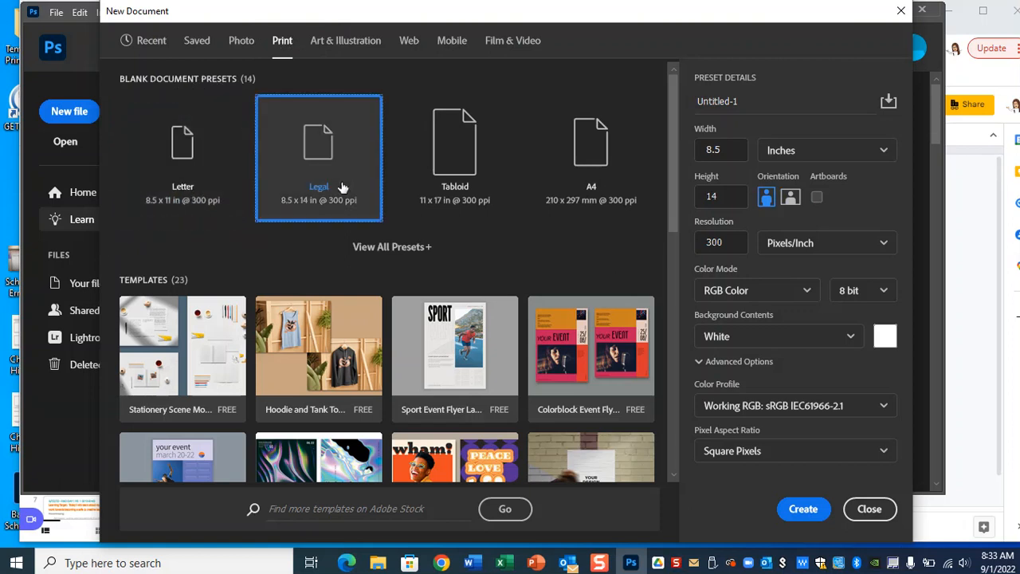
{"action": "left_click", "coordinate": [310, 173]}
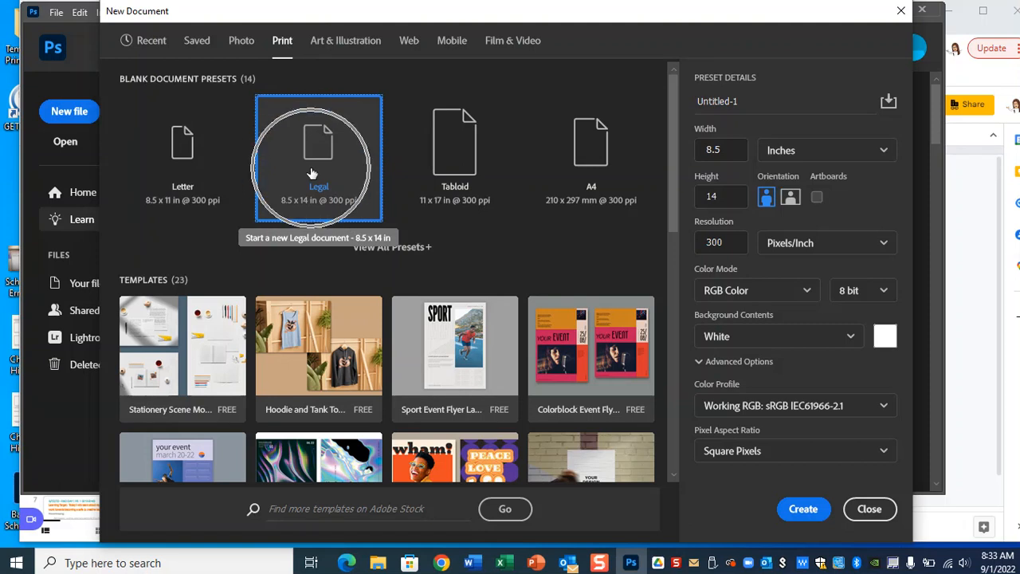
{"action": "left_click", "coordinate": [184, 171]}
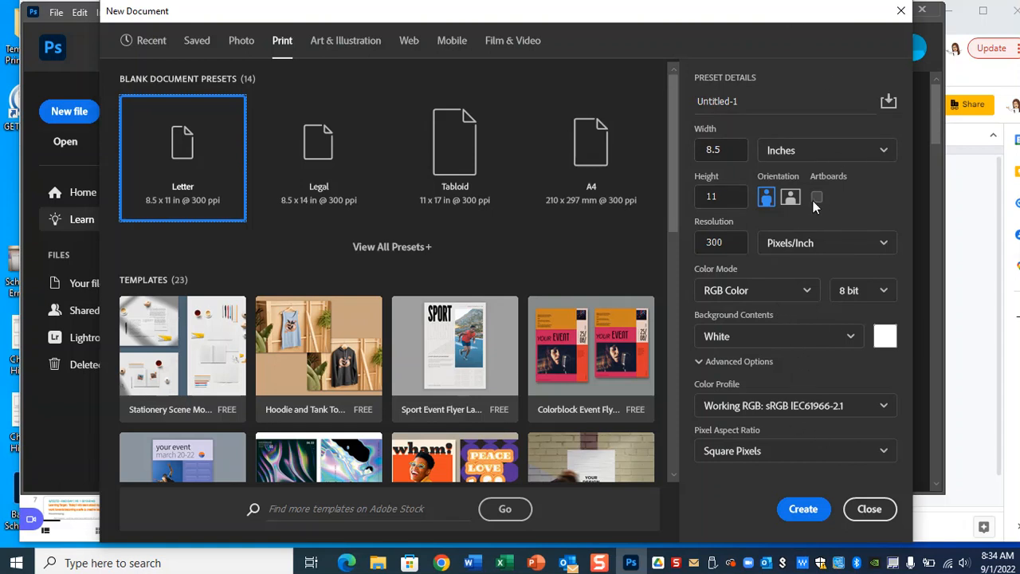
Try landscape orientation for the Letter document and return it to portrait.
{"action": "left_click", "coordinate": [724, 149]}
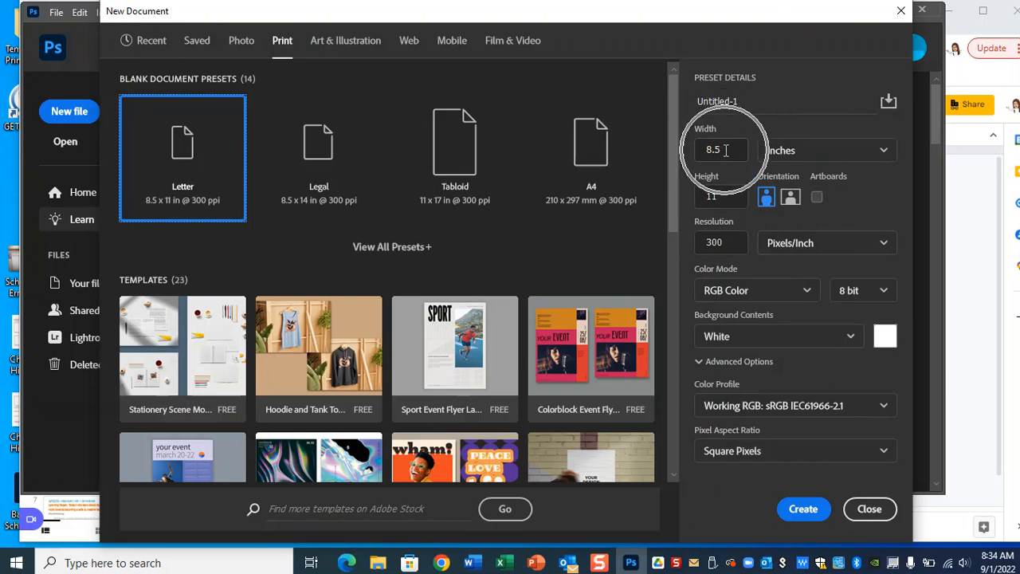
{"action": "left_click", "coordinate": [791, 199]}
{"action": "left_click", "coordinate": [790, 199]}
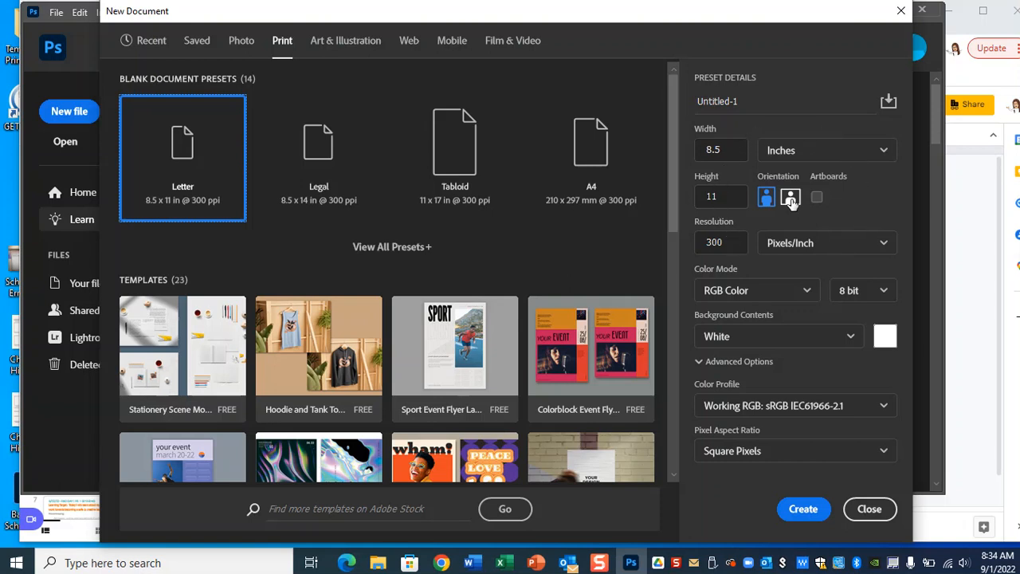
{"action": "left_click", "coordinate": [791, 199]}
{"action": "left_click", "coordinate": [791, 200]}
{"action": "left_click", "coordinate": [790, 199]}
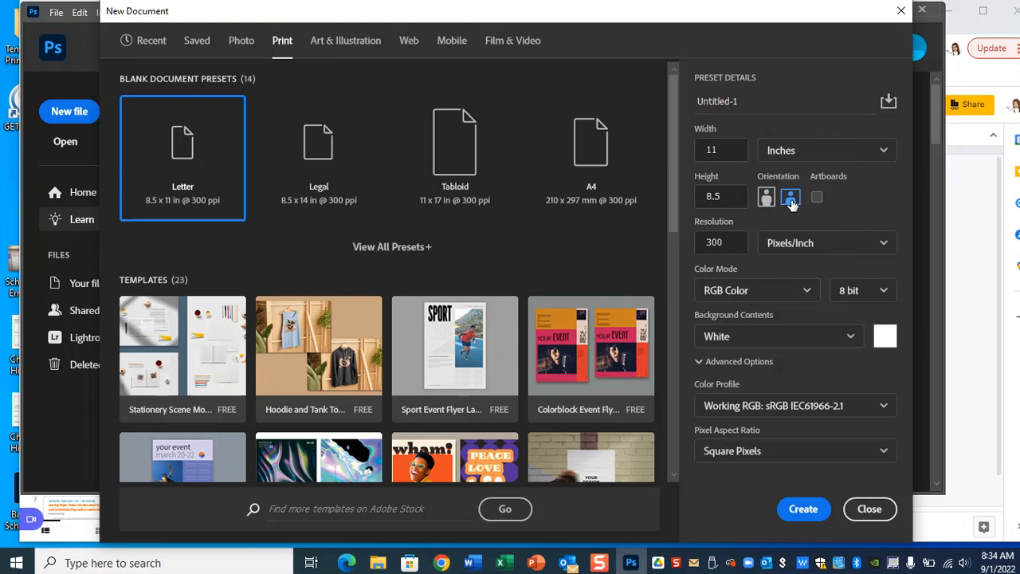
{"action": "left_click", "coordinate": [766, 199]}
Review the RGB Color mode and the background options, and set the document's background contents to White.
{"action": "left_click", "coordinate": [734, 291]}
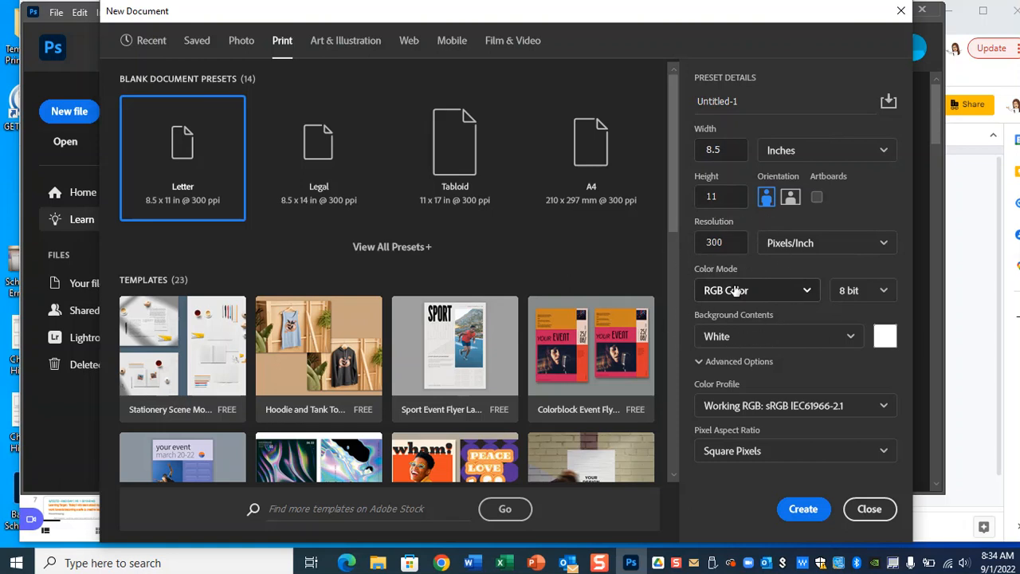
{"action": "left_click", "coordinate": [785, 291]}
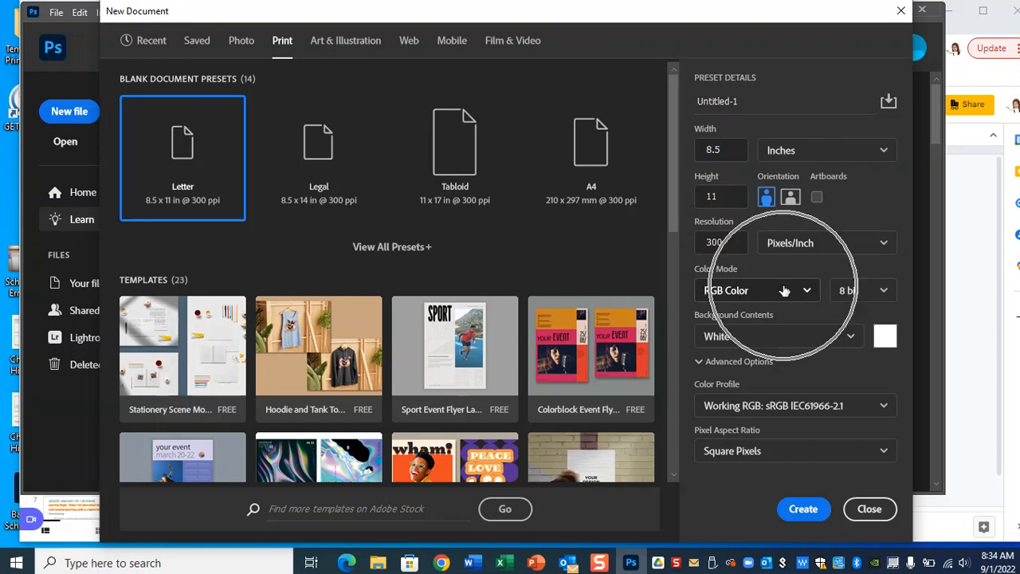
{"action": "left_click", "coordinate": [785, 290]}
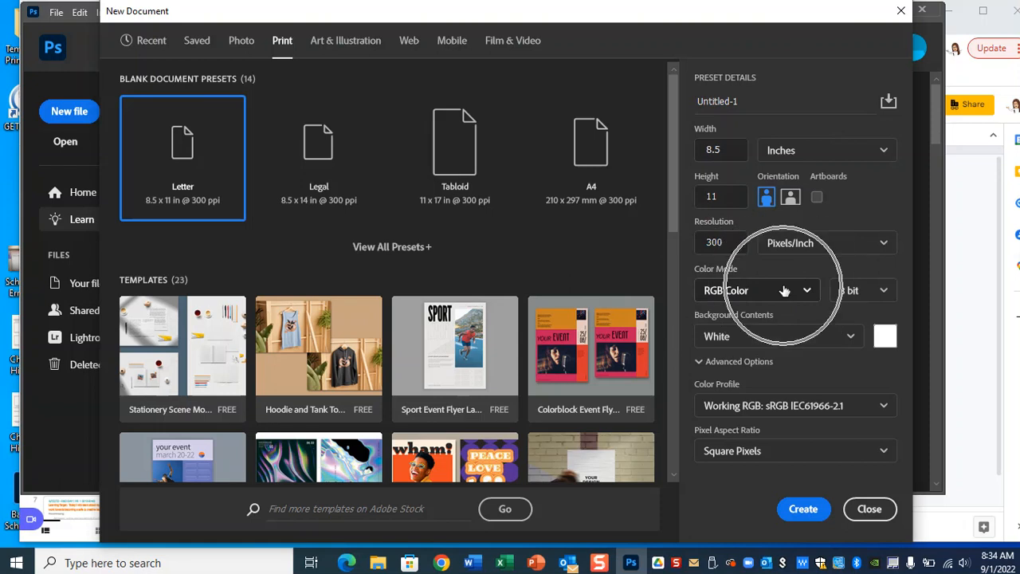
{"action": "left_click", "coordinate": [736, 341]}
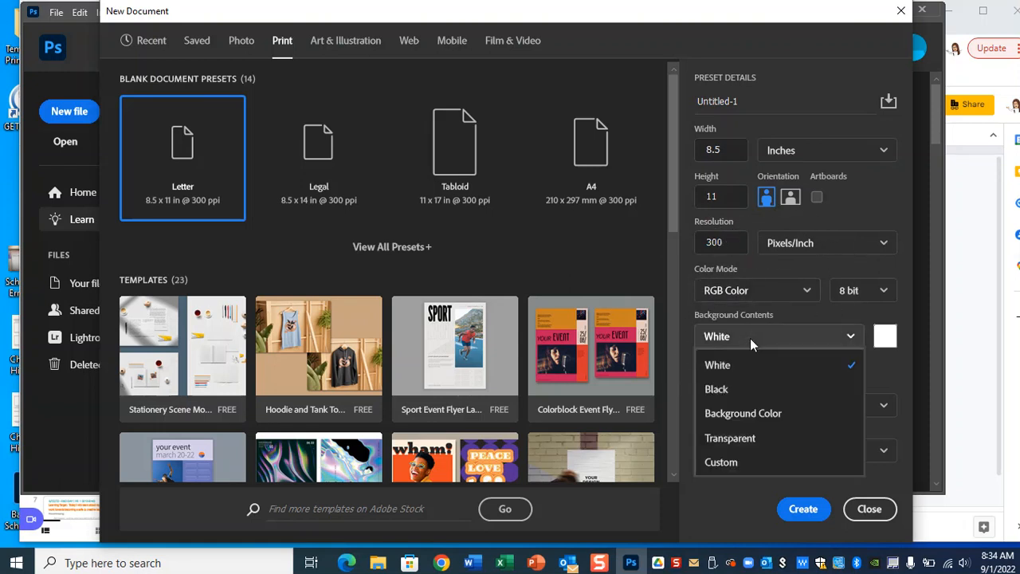
{"action": "left_click", "coordinate": [753, 395]}
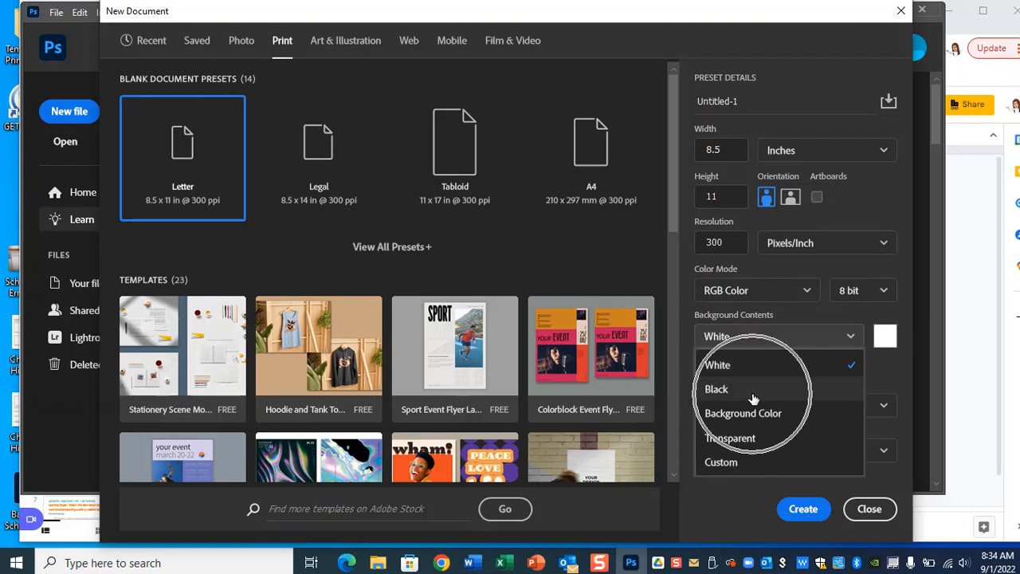
{"action": "key", "text": "ctrl"}
{"action": "key", "text": "ctrl"}
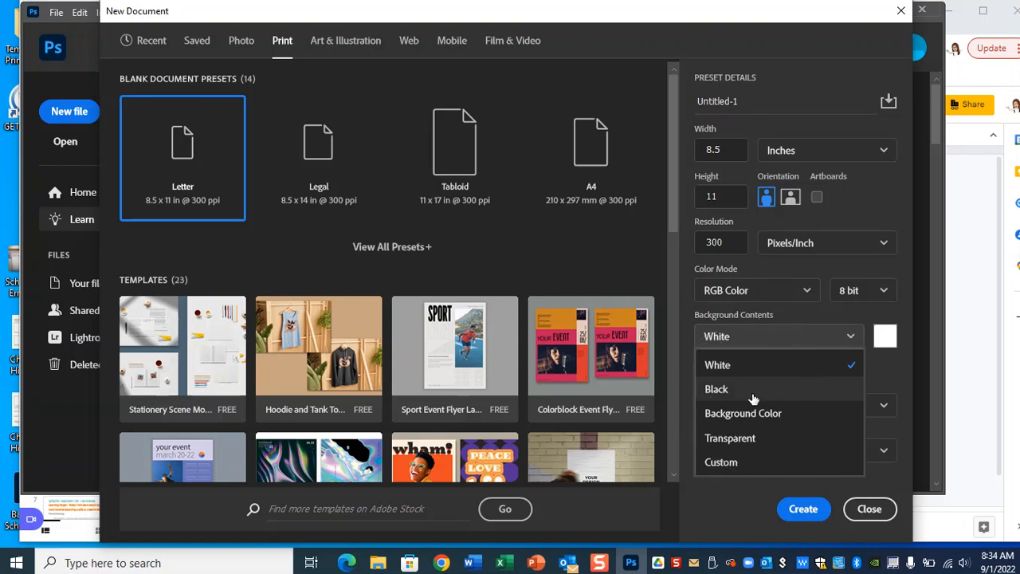
{"action": "key", "text": "ctrl"}
{"action": "key", "text": "ctrl"}
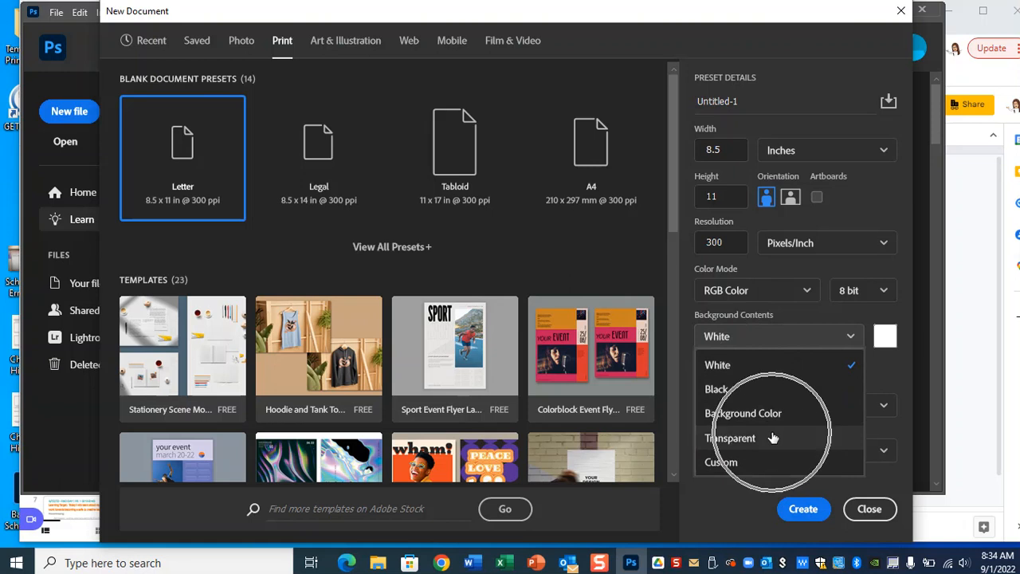
{"action": "key", "text": "ctrl"}
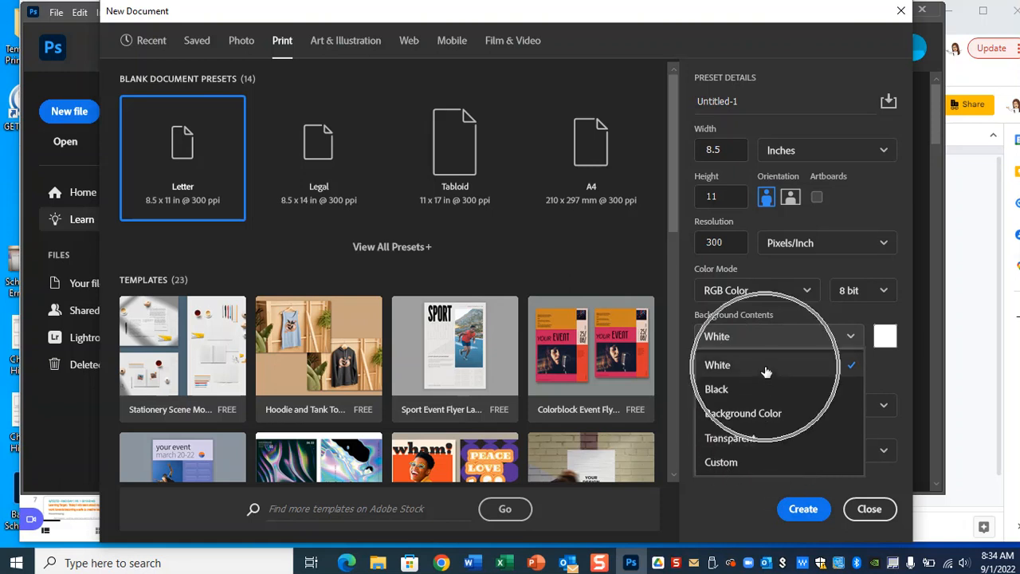
{"action": "left_click", "coordinate": [765, 367]}
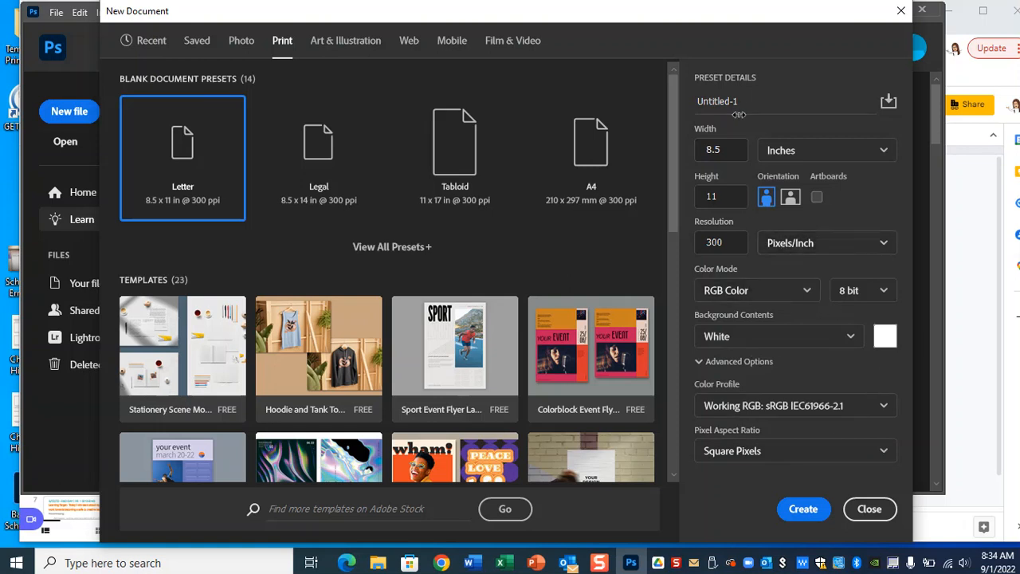
Switch to the Google Slides daily agenda to look up the classwork title for the document name, and return to Photoshop.
{"action": "key", "text": "ctrl"}
{"action": "key", "text": "ctrl"}
{"action": "left_click", "coordinate": [759, 101]}
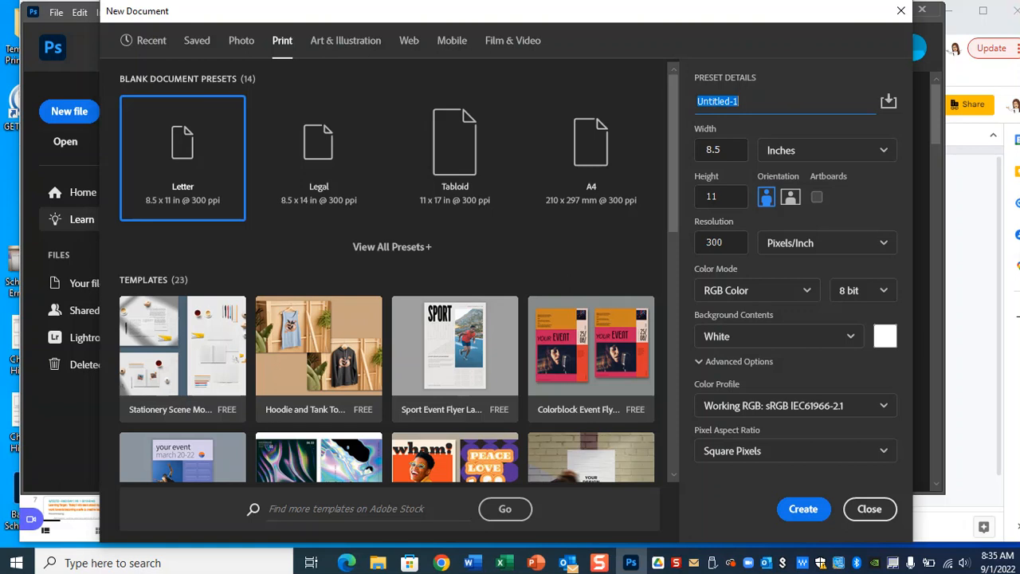
{"action": "key", "text": "alt+Tab"}
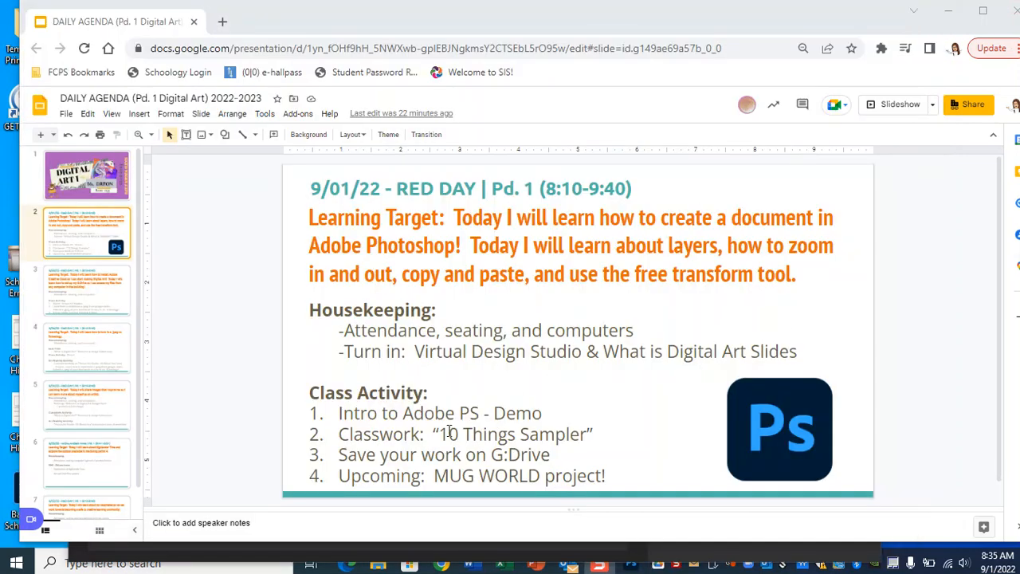
{"action": "left_click_drag", "start_coordinate": [598, 435], "coordinate": [610, 434]}
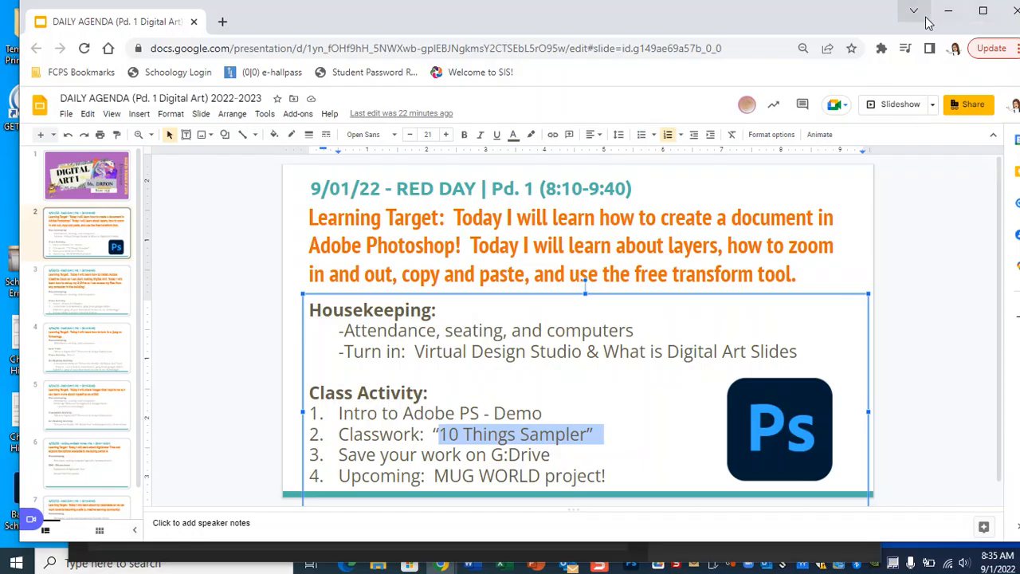
{"action": "left_click", "coordinate": [949, 11]}
Name the document "10 Things Sampler" followed by the surname, and create it.
{"action": "double_click", "coordinate": [702, 120]}
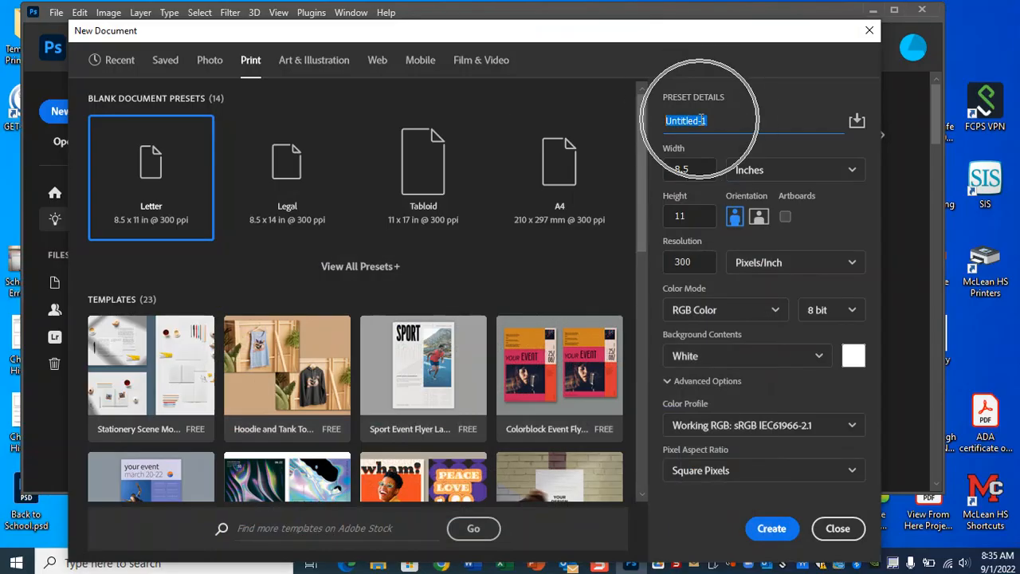
{"action": "type", "text": "10"}
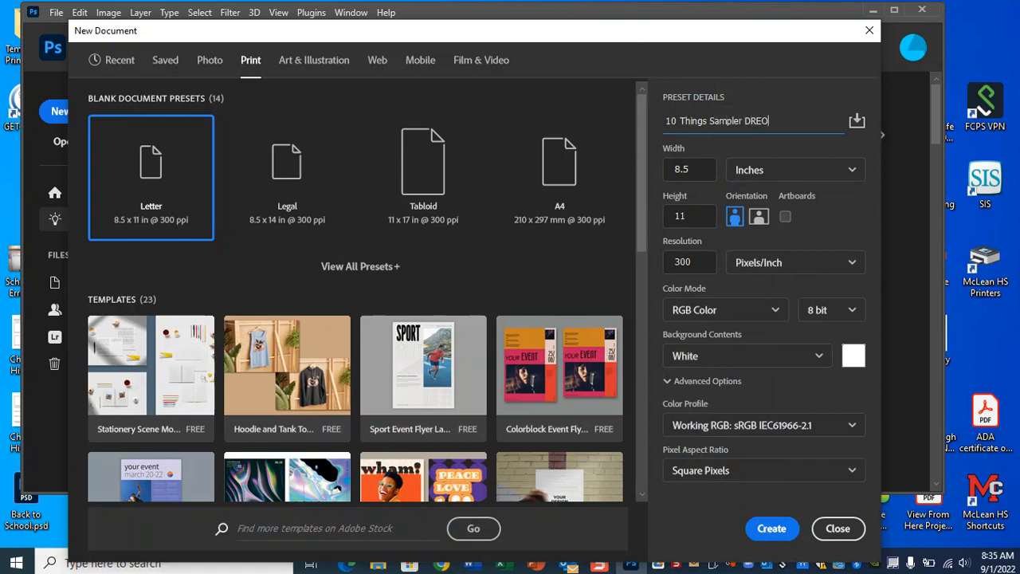
{"action": "type", "text": "Things Sampler DREON"}
{"action": "left_click", "coordinate": [771, 529]}
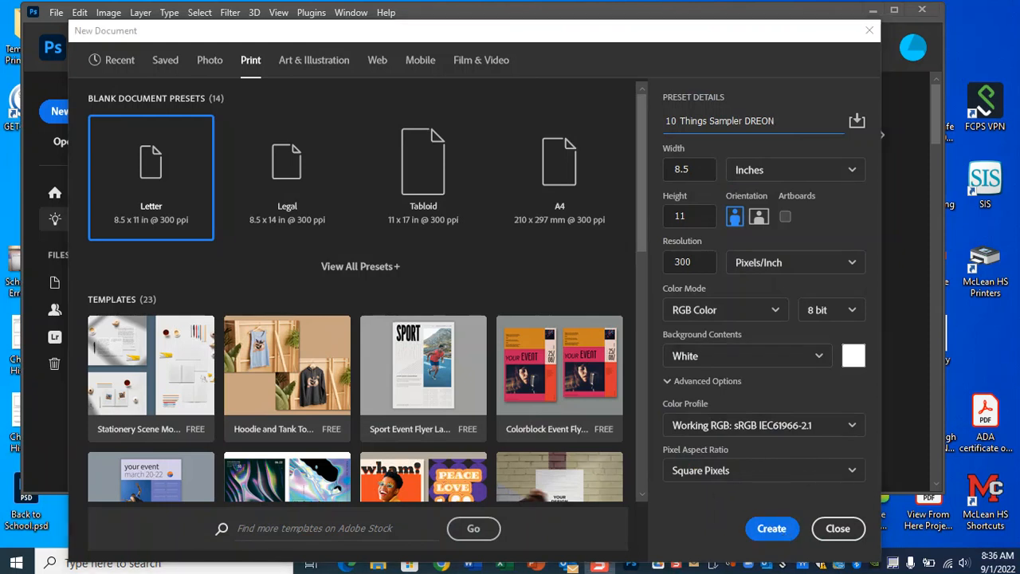
{"action": "left_click", "coordinate": [782, 532]}
{"action": "left_click", "coordinate": [782, 531]}
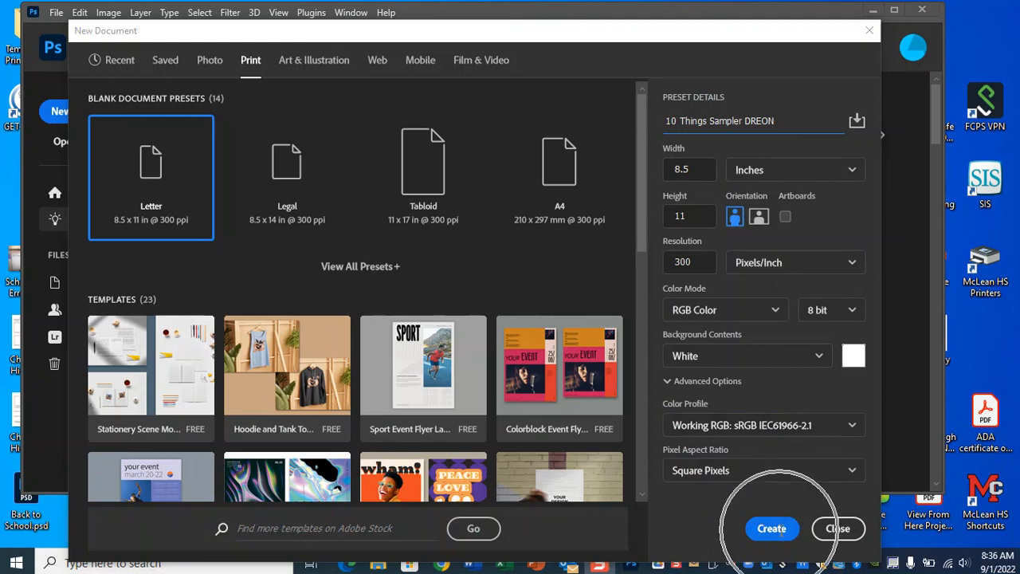
{"action": "left_click", "coordinate": [771, 529]}
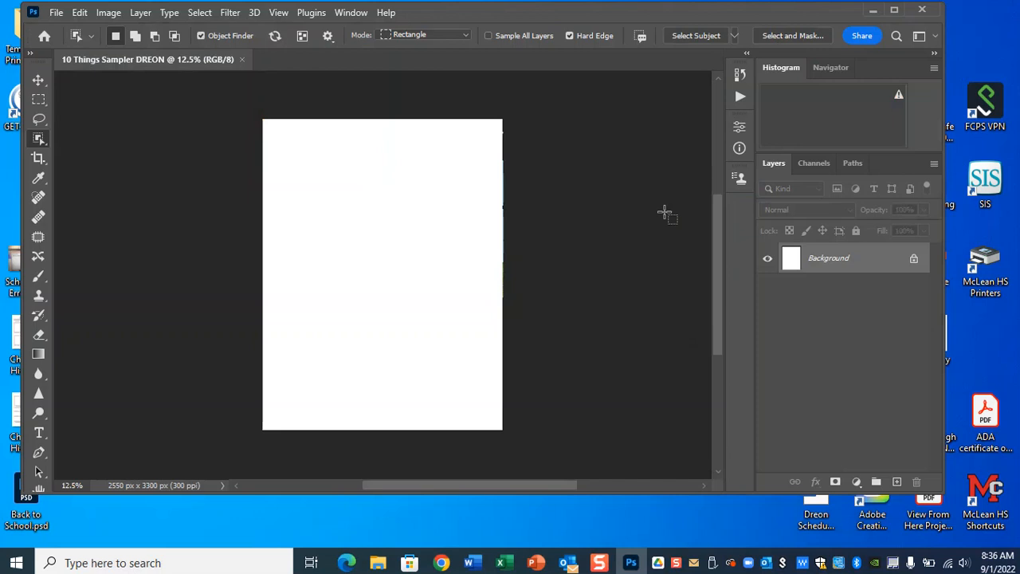
Maximize the Photoshop window and reset the Essentials workspace to bring back the full Layers panel.
{"action": "left_click", "coordinate": [899, 11]}
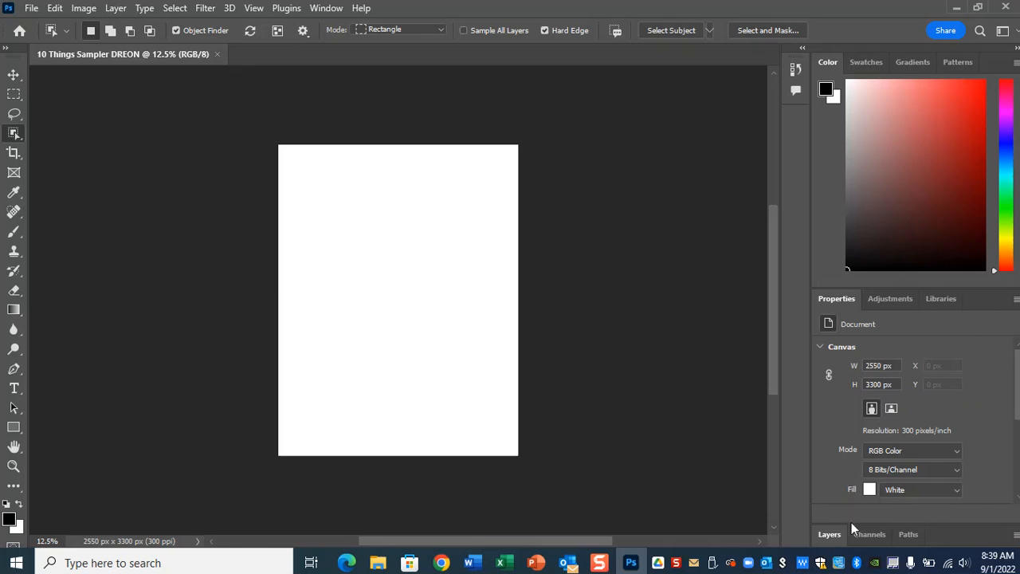
{"action": "left_click", "coordinate": [834, 536]}
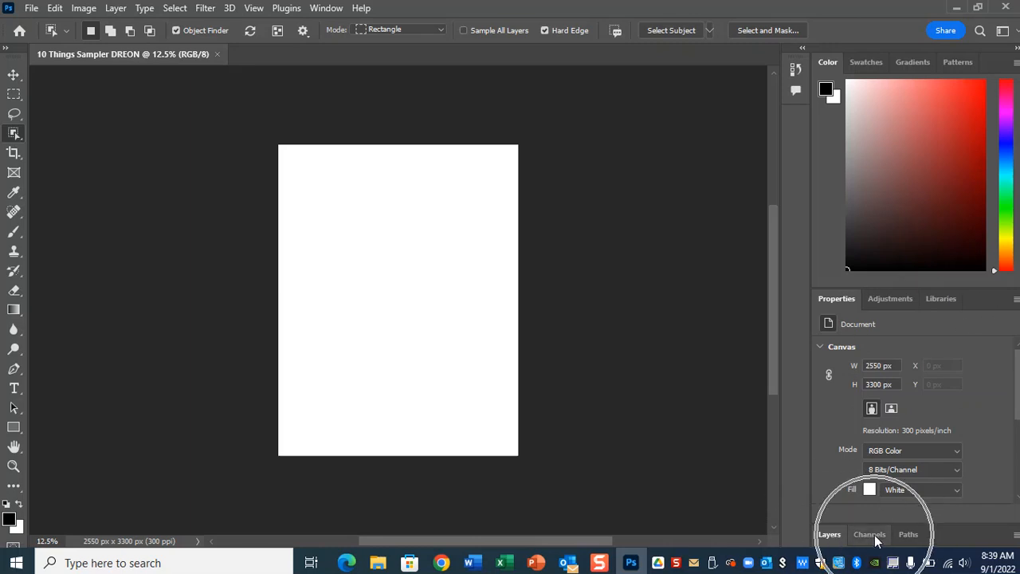
{"action": "left_click", "coordinate": [333, 11]}
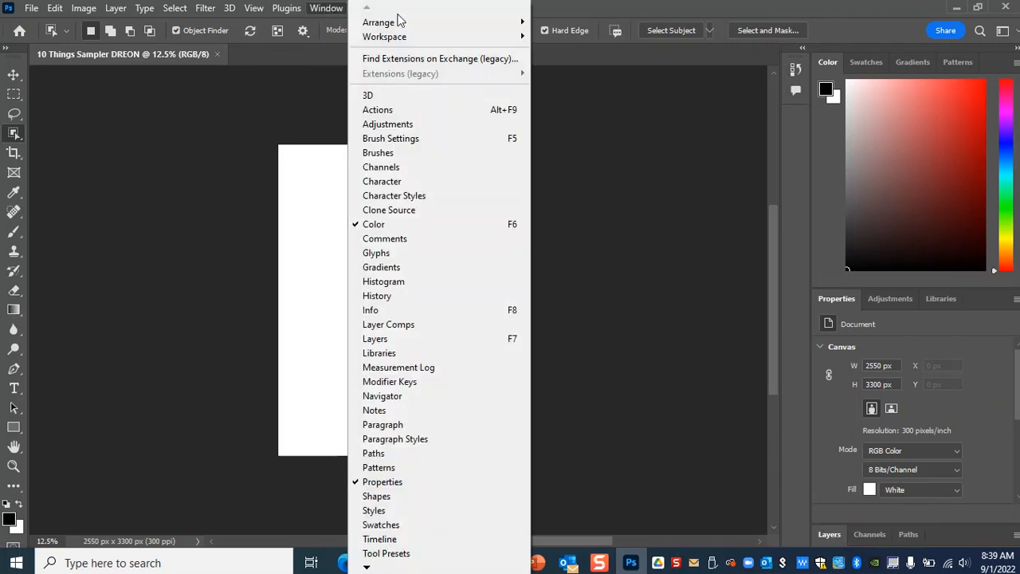
{"action": "left_click", "coordinate": [430, 37]}
{"action": "left_click", "coordinate": [578, 38]}
{"action": "left_click", "coordinate": [384, 37]}
{"action": "left_click", "coordinate": [606, 131]}
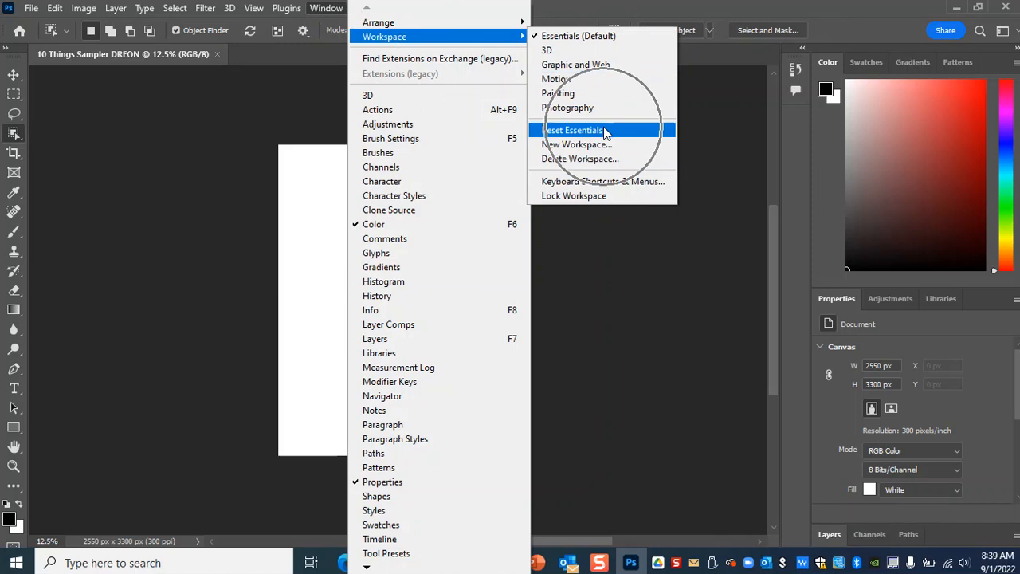
{"action": "left_click", "coordinate": [606, 132]}
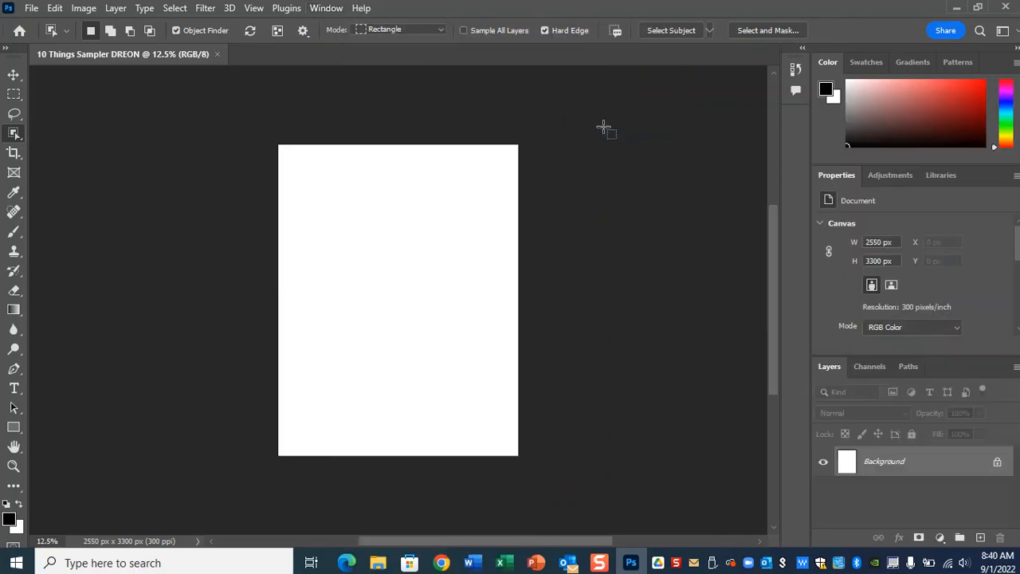
Reset the Essentials workspace once more and close the Properties panel group to give the Layers panel more room.
{"action": "left_click", "coordinate": [326, 8]}
{"action": "mouse_move", "coordinate": [412, 44]}
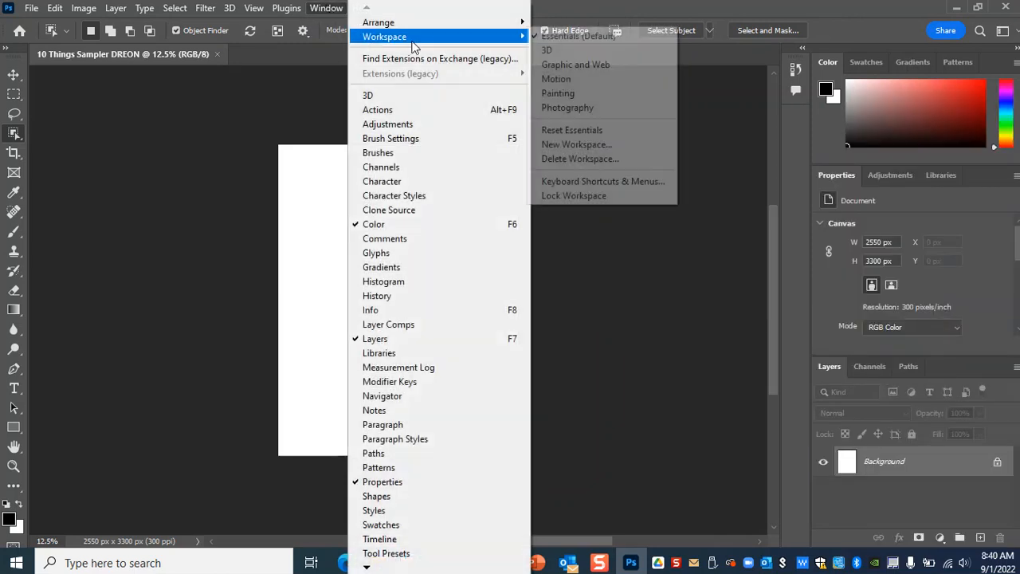
{"action": "left_click", "coordinate": [610, 132]}
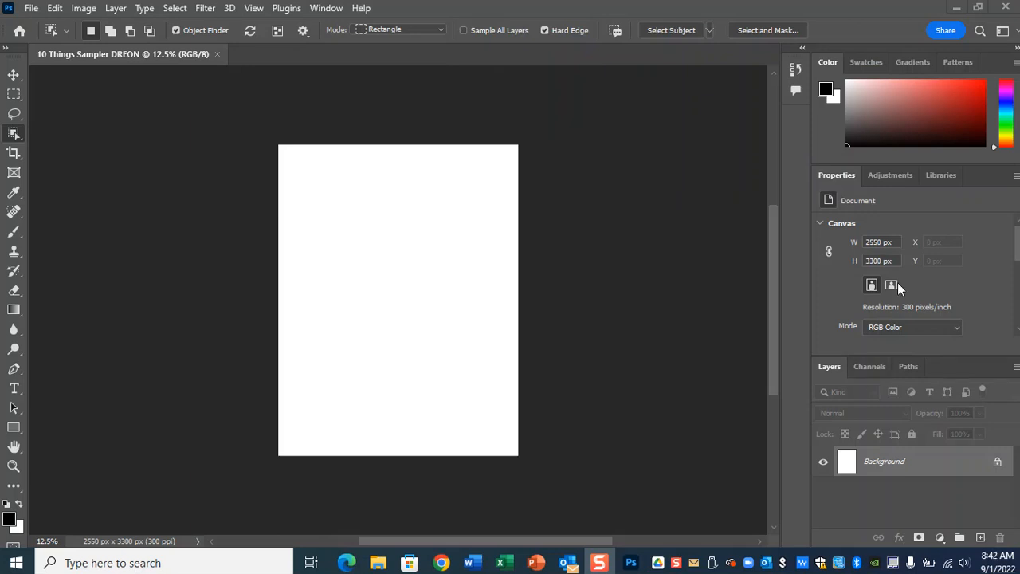
{"action": "left_click", "coordinate": [1016, 179]}
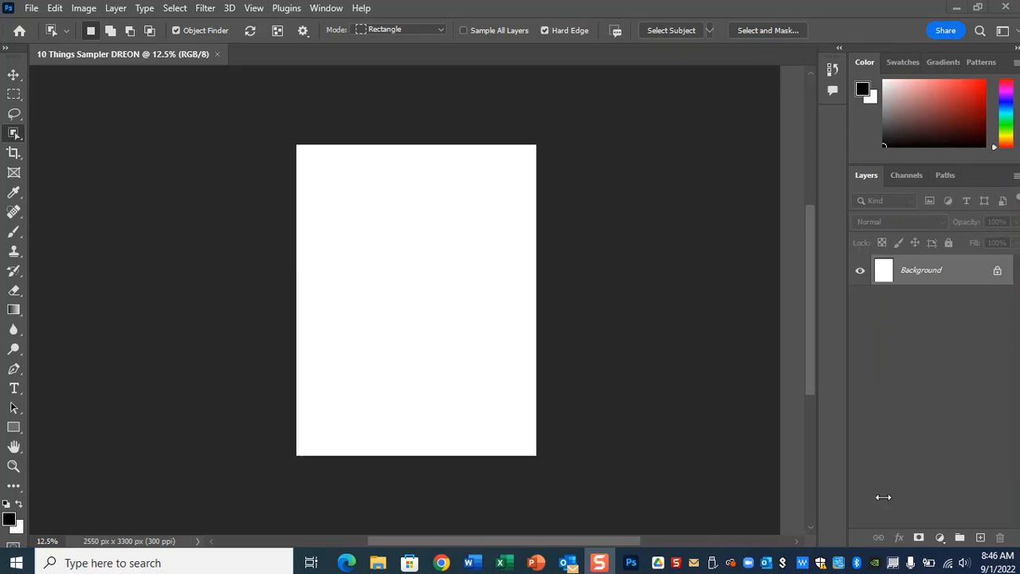
Switch to the Chrome window with the Student Art Guide and run a Google image search for "boba tea" in a new tab.
{"action": "left_click", "coordinate": [442, 563]}
{"action": "mouse_move", "coordinate": [443, 563]}
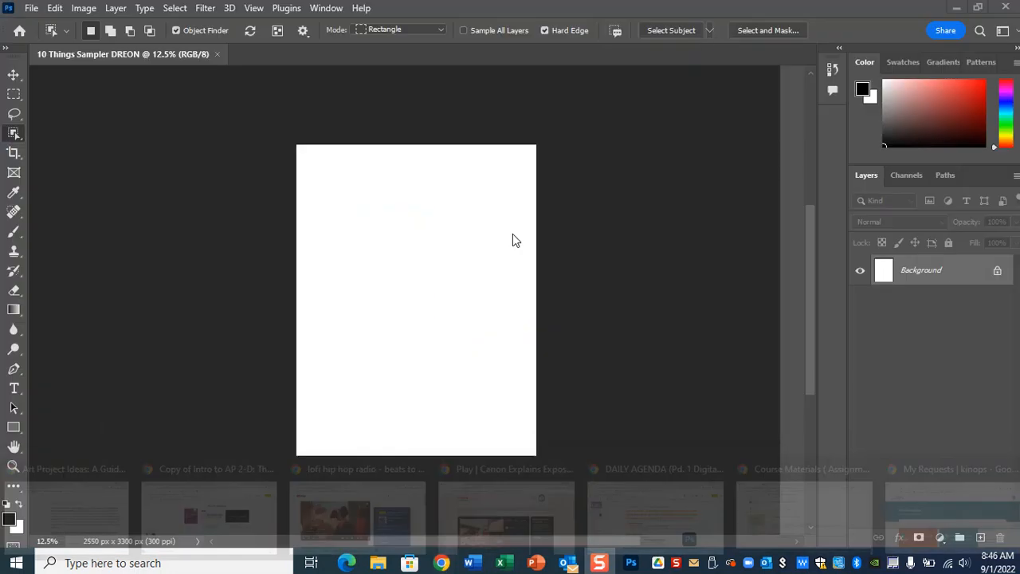
{"action": "left_click", "coordinate": [107, 501]}
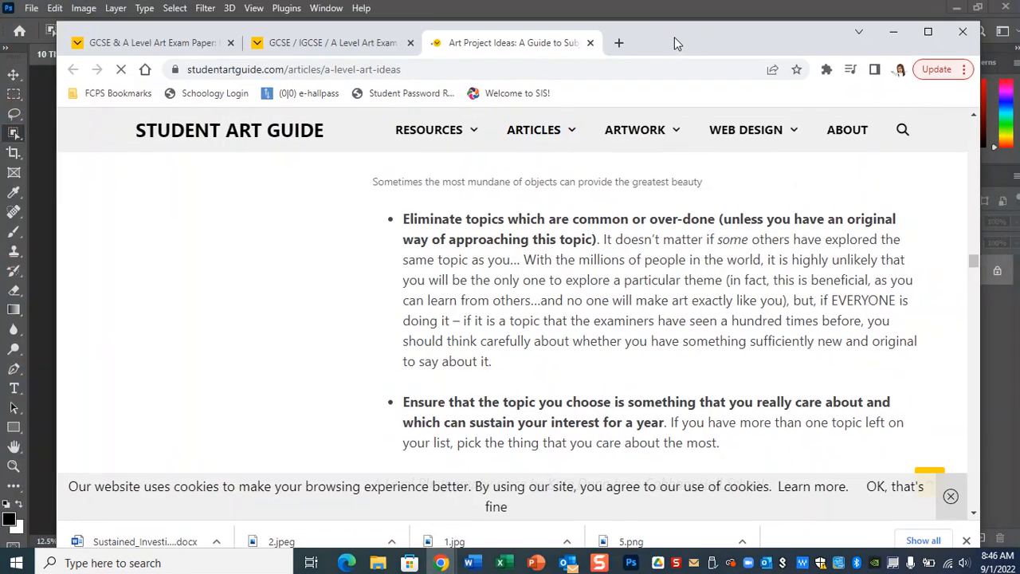
{"action": "left_click", "coordinate": [620, 43]}
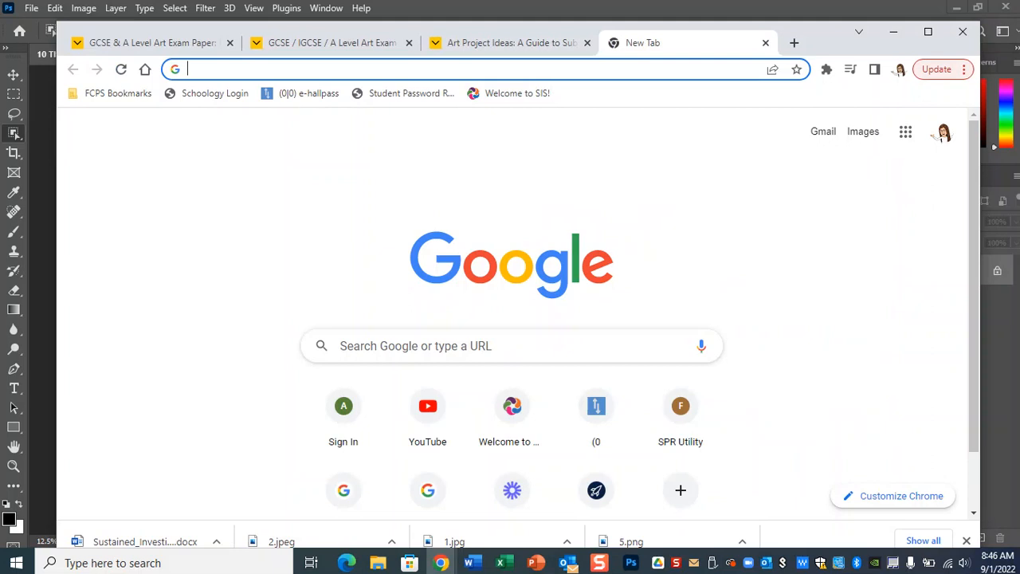
{"action": "left_click", "coordinate": [469, 348]}
{"action": "type", "text": "boba tea"}
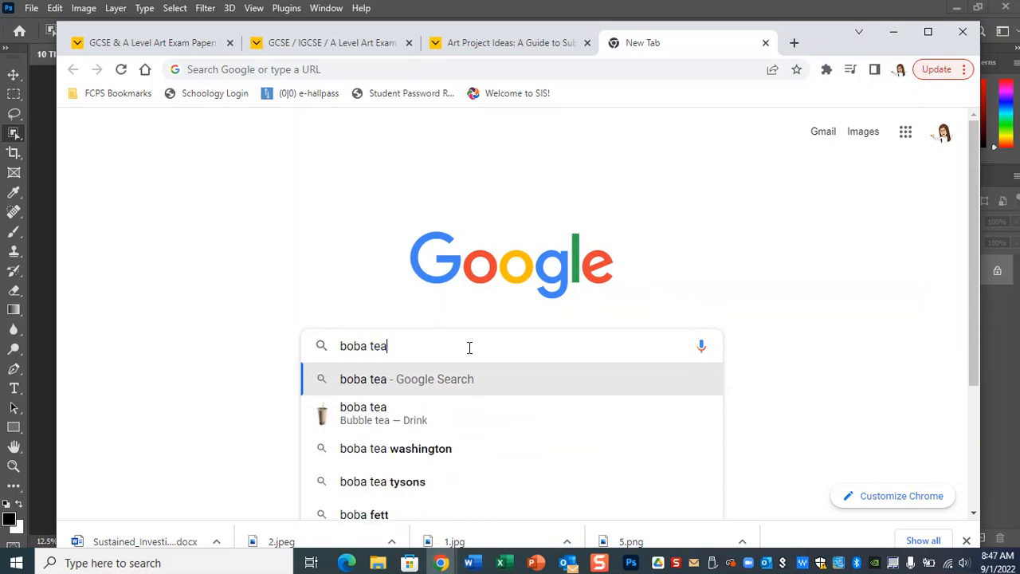
{"action": "key", "text": "Return"}
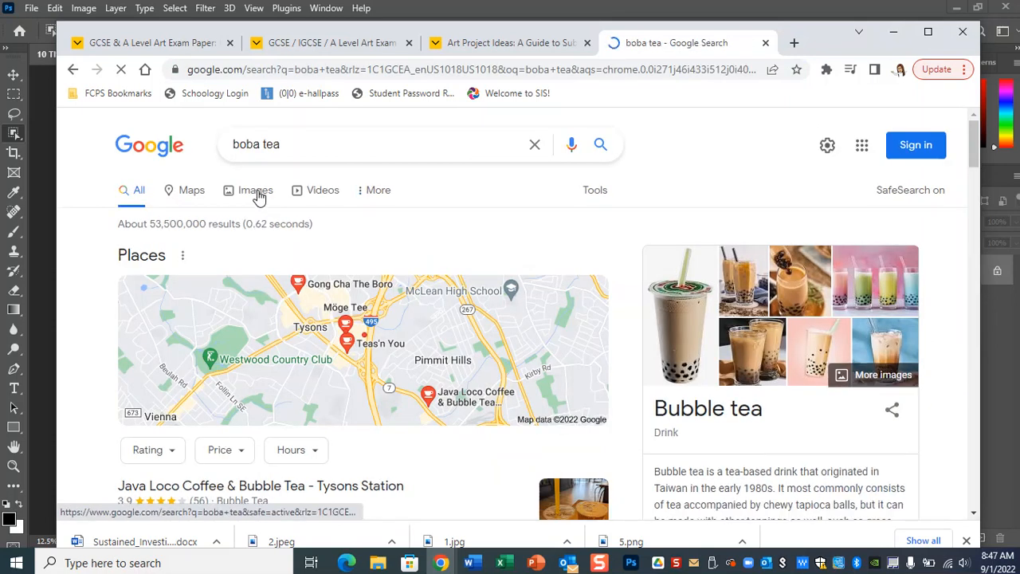
{"action": "left_click", "coordinate": [256, 195]}
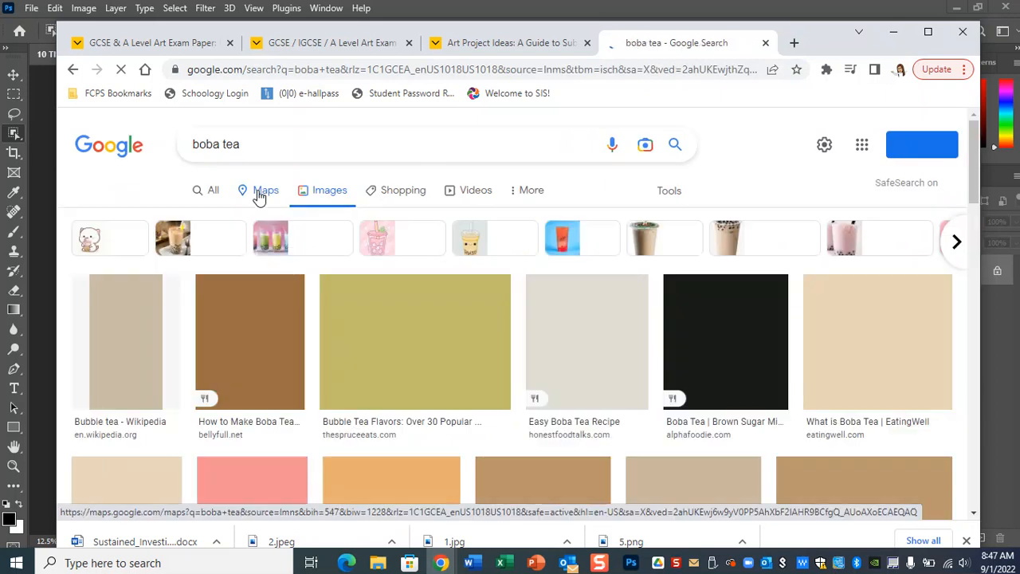
Filter the boba tea image results by size to show only Large images.
{"action": "scroll", "coordinate": [740, 292], "scroll_direction": "down", "scroll_amount": 1}
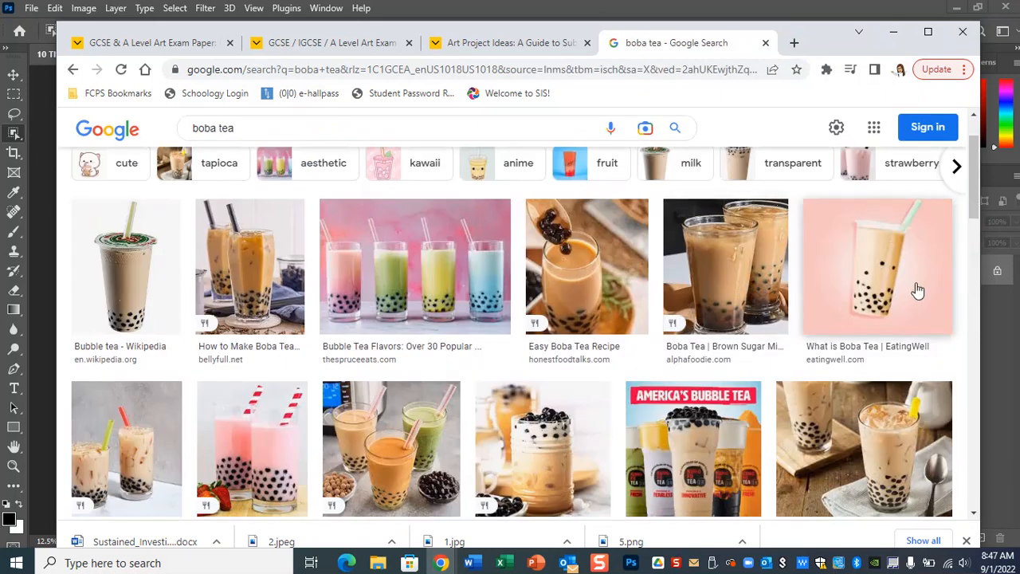
{"action": "scroll", "coordinate": [896, 296], "scroll_direction": "down", "scroll_amount": 1}
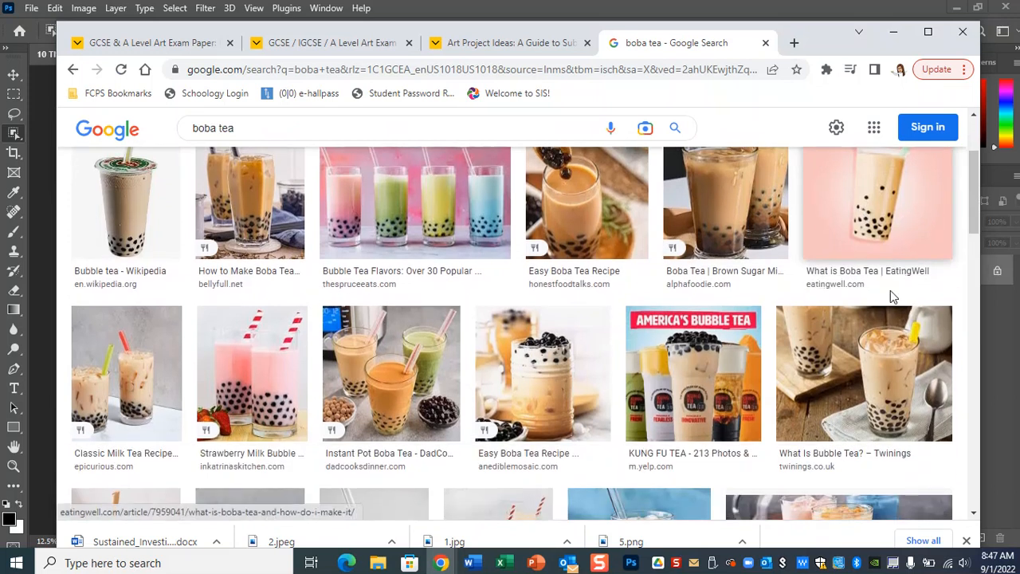
{"action": "key", "text": "ctrl"}
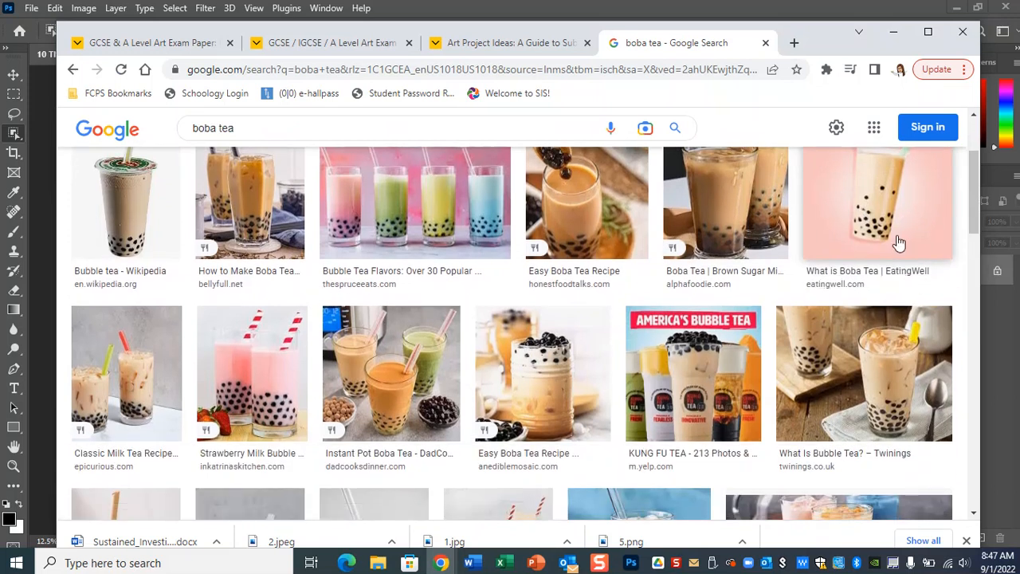
{"action": "key", "text": "ctrl"}
{"action": "key", "text": "ctrl"}
{"action": "scroll", "coordinate": [891, 271], "scroll_direction": "up", "scroll_amount": 2}
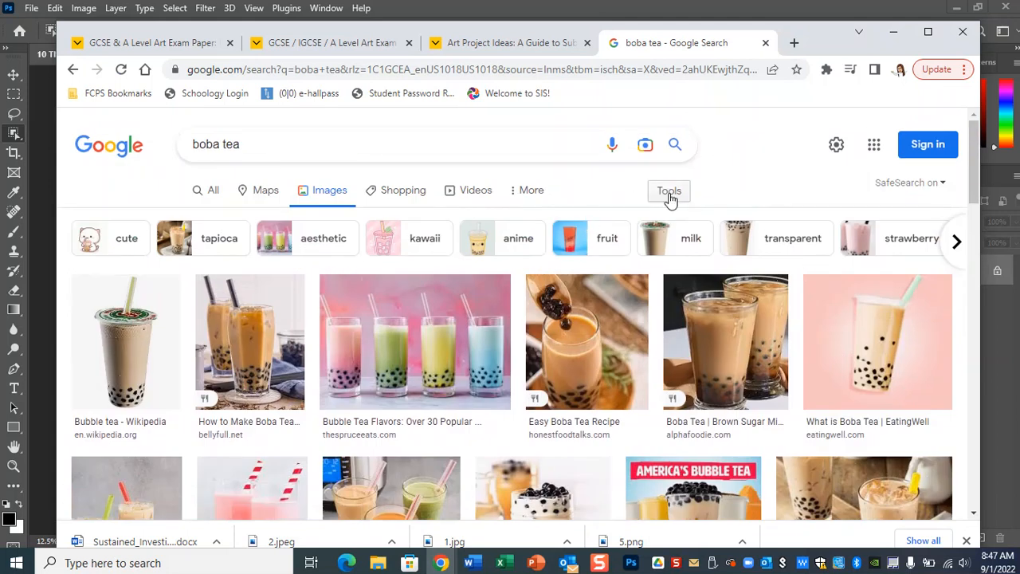
{"action": "key", "text": "ctrl"}
{"action": "key", "text": "ctrl"}
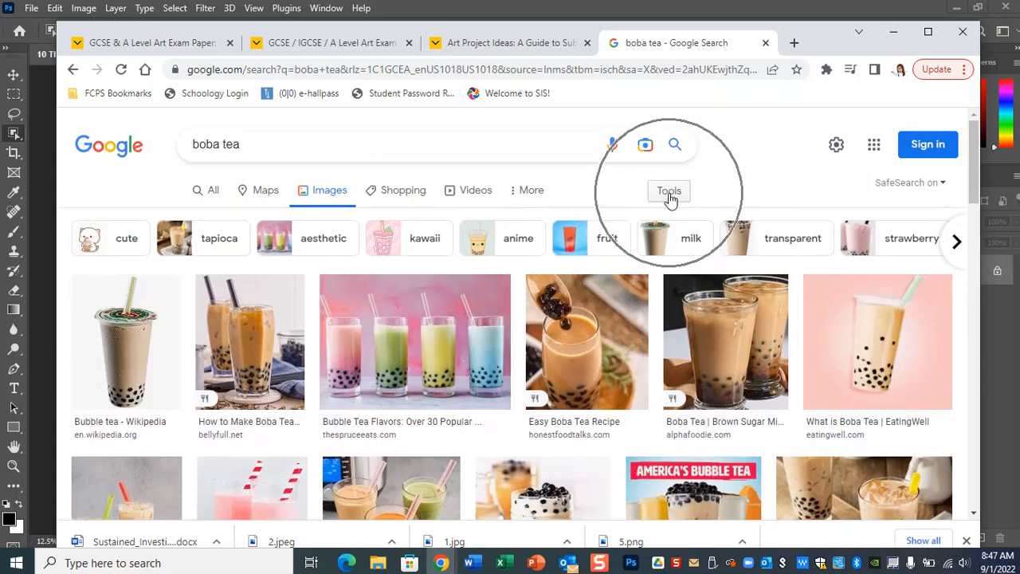
{"action": "key", "text": "ctrl"}
{"action": "left_click", "coordinate": [670, 193]}
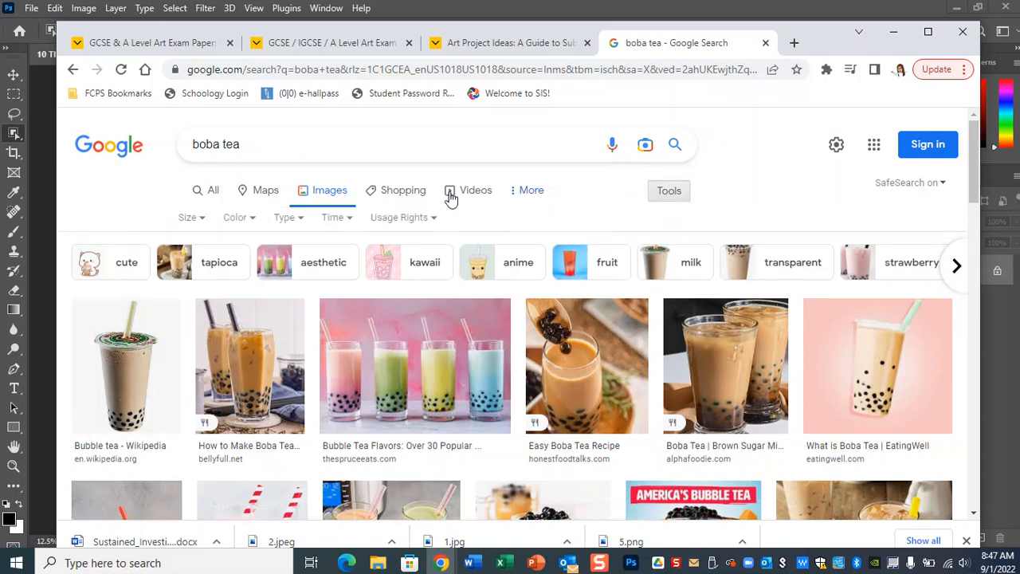
{"action": "key", "text": "ctrl"}
{"action": "key", "text": "ctrl"}
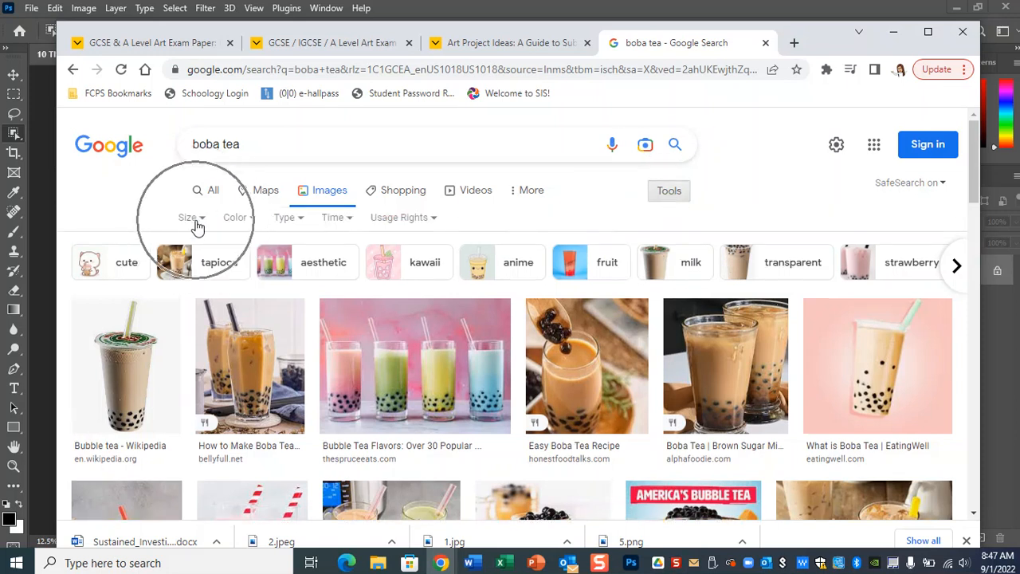
{"action": "left_click", "coordinate": [197, 224]}
{"action": "key", "text": "ctrl"}
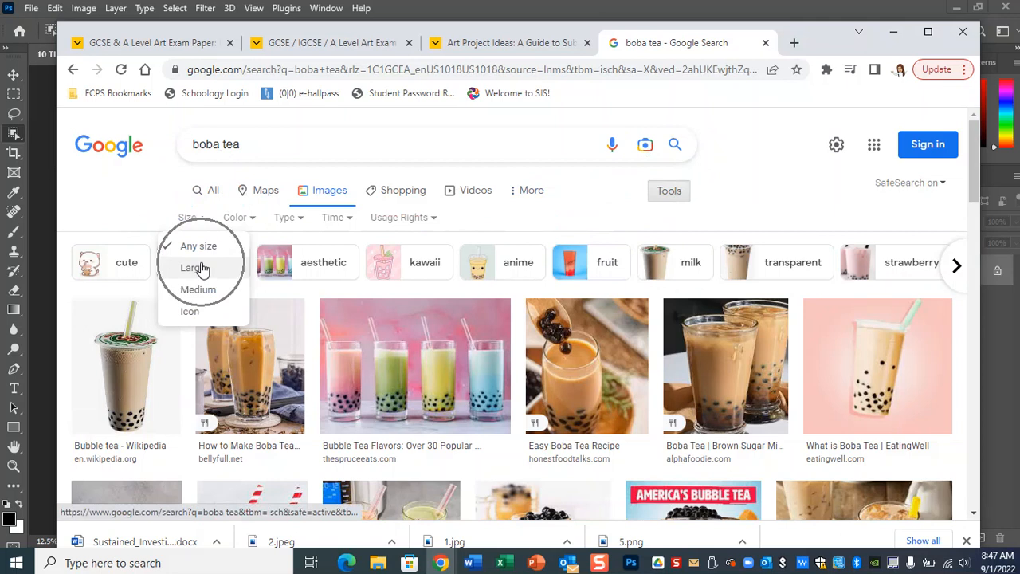
{"action": "left_click", "coordinate": [203, 269]}
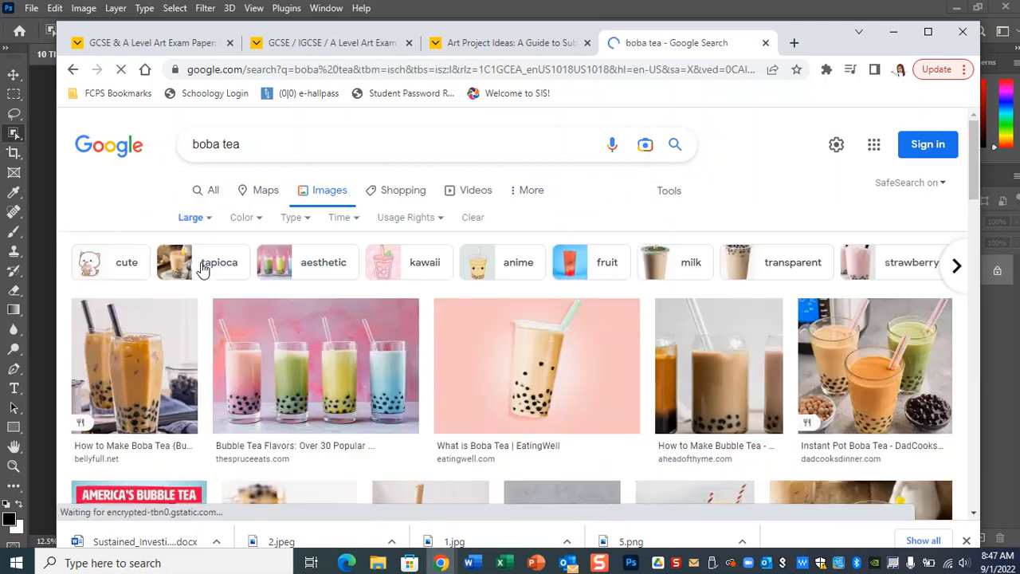
Review the size filter's options and browse the large boba tea images for a suitable picture.
{"action": "left_click", "coordinate": [675, 192]}
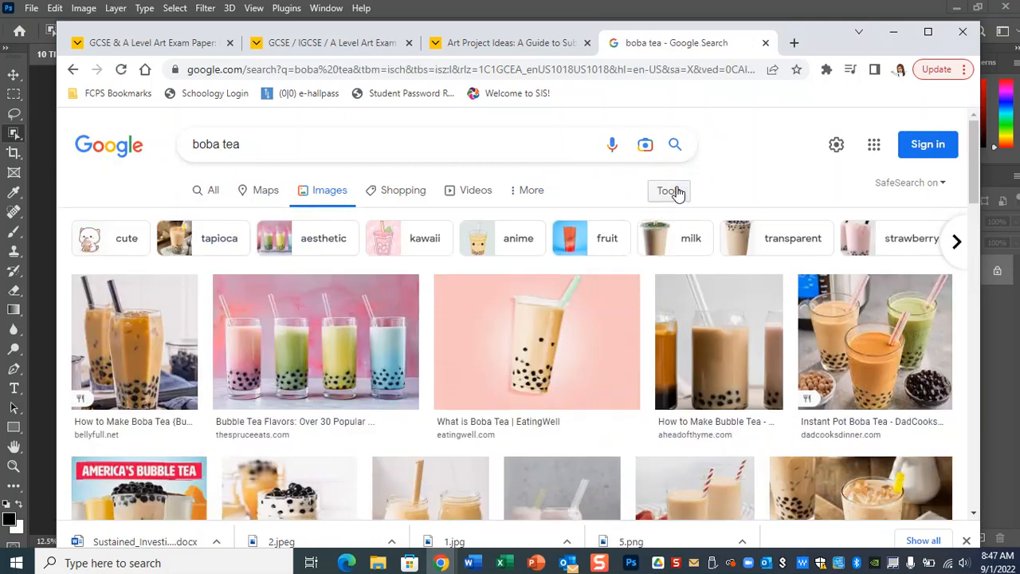
{"action": "key", "text": "ctrl"}
{"action": "left_click", "coordinate": [669, 192]}
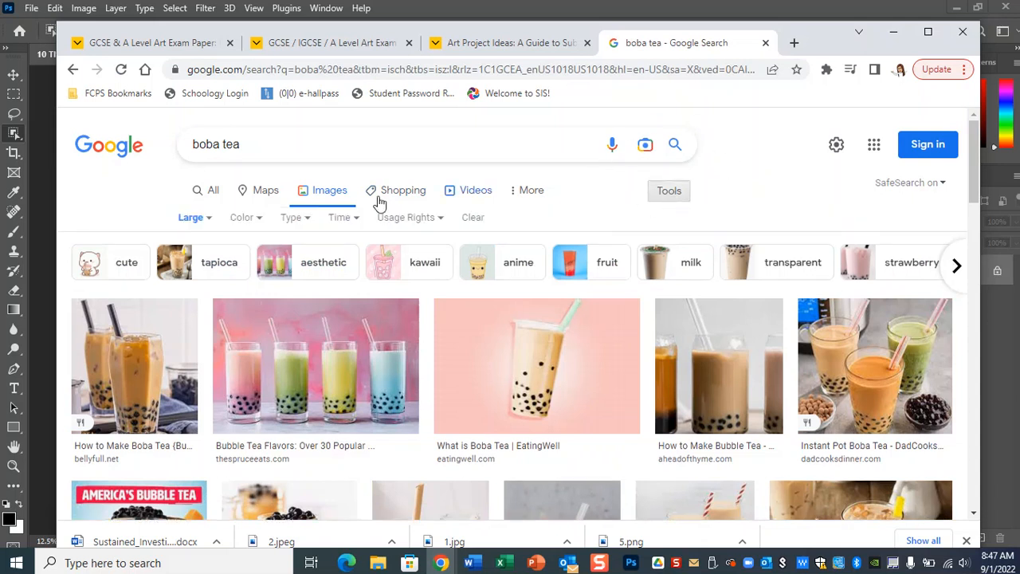
{"action": "left_click", "coordinate": [195, 218]}
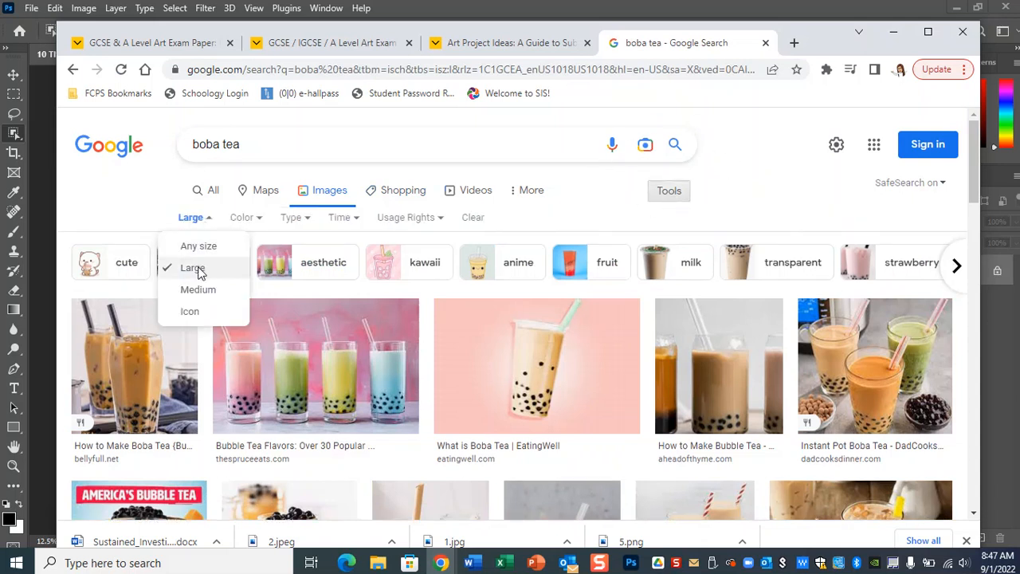
{"action": "key", "text": "ctrl"}
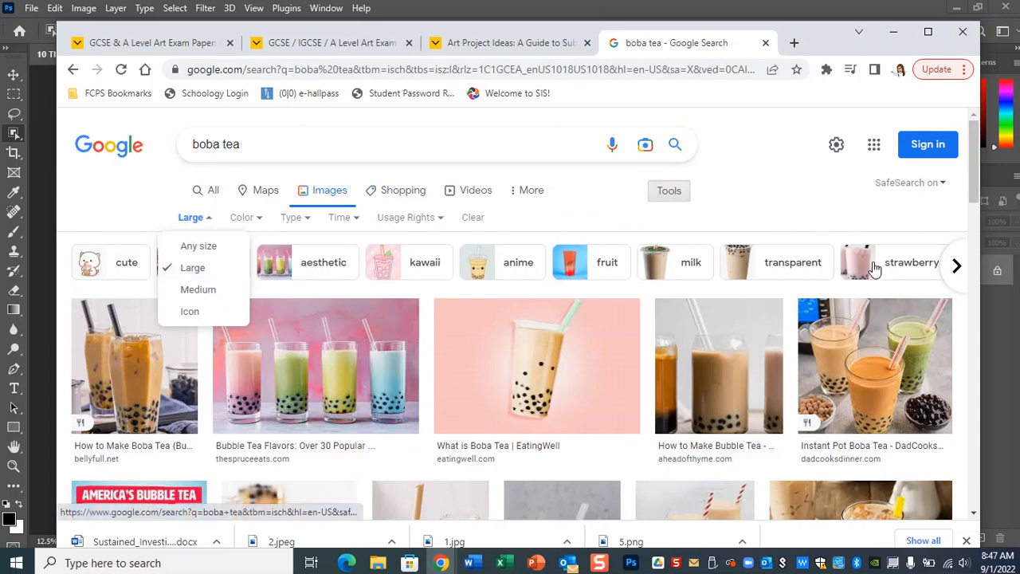
{"action": "scroll", "coordinate": [781, 366], "scroll_direction": "down", "scroll_amount": 3}
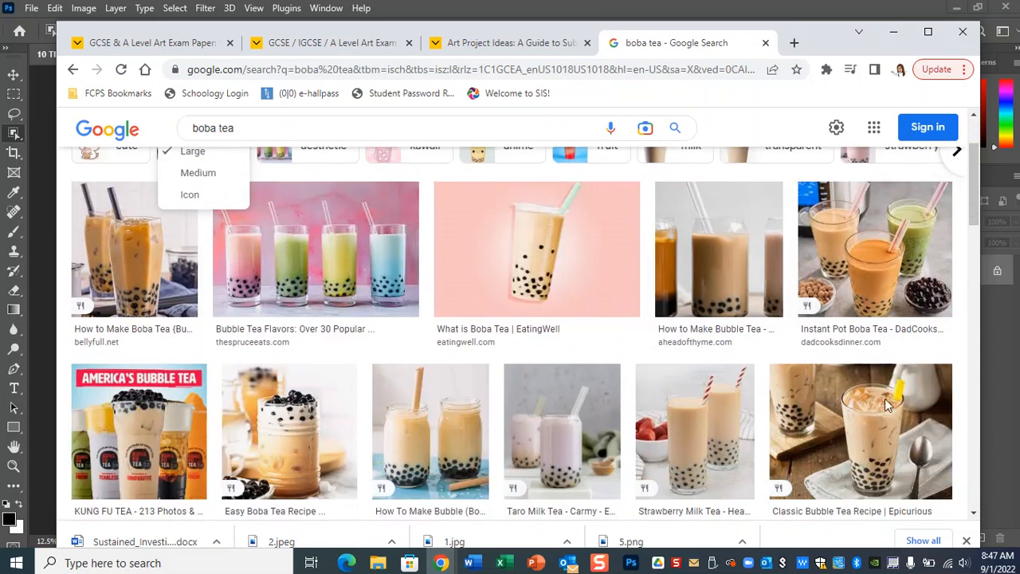
{"action": "key", "text": "ctrl"}
{"action": "key", "text": "ctrl"}
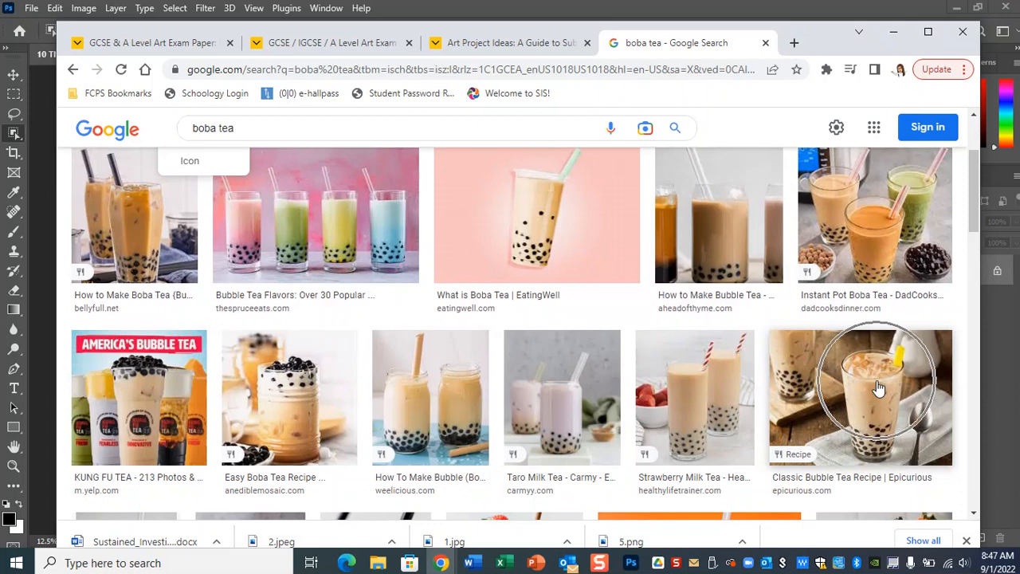
{"action": "scroll", "coordinate": [693, 371], "scroll_direction": "down", "scroll_amount": 1}
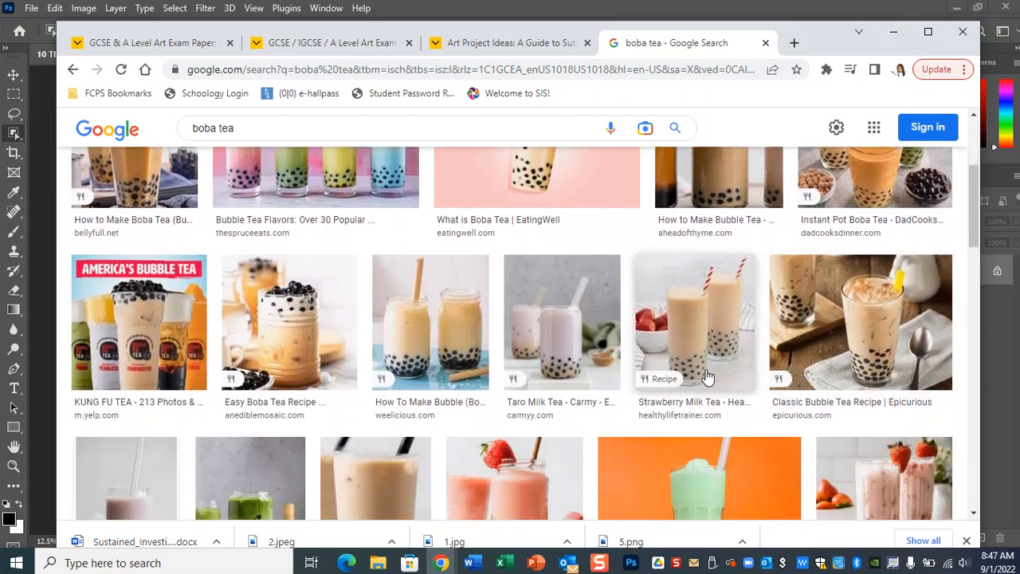
{"action": "scroll", "coordinate": [711, 361], "scroll_direction": "down", "scroll_amount": 3}
{"action": "scroll", "coordinate": [702, 351], "scroll_direction": "up", "scroll_amount": 6}
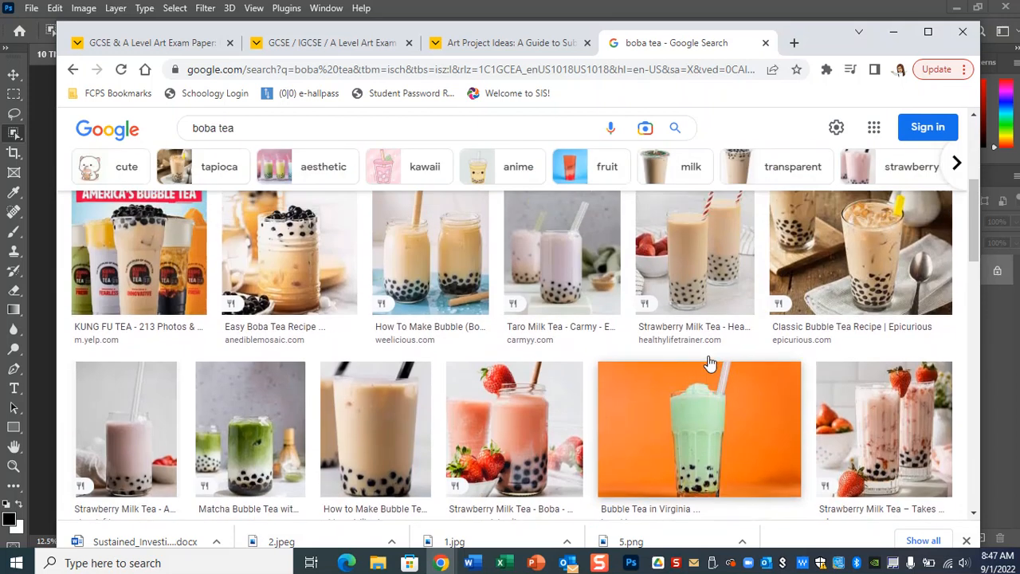
{"action": "left_click", "coordinate": [550, 347]}
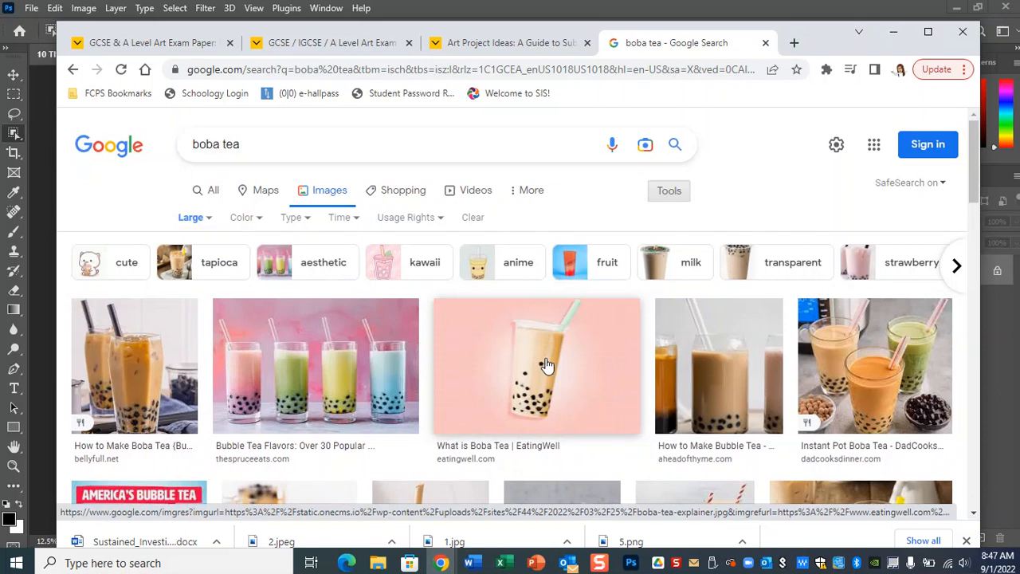
Open the preview of the EatingWell boba tea picture on the pink background and copy the full-size image.
{"action": "left_click", "coordinate": [540, 360]}
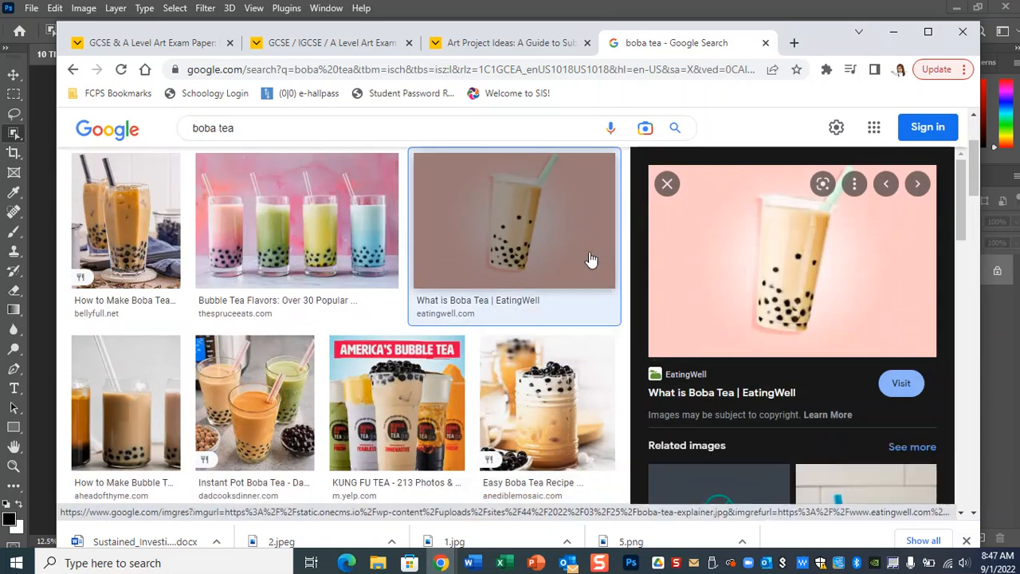
{"action": "left_click", "coordinate": [667, 183]}
{"action": "left_click", "coordinate": [526, 220]}
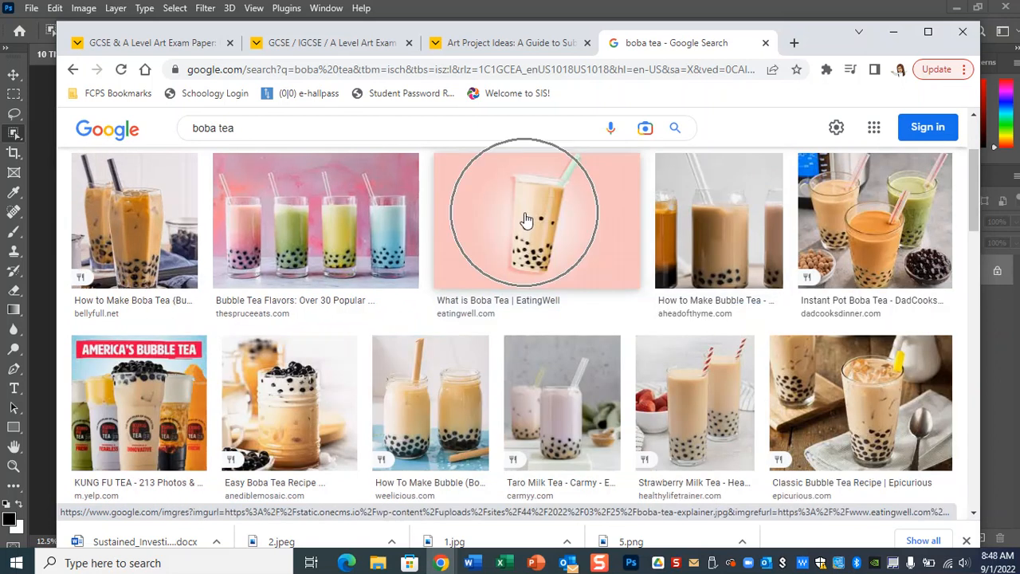
{"action": "right_click", "coordinate": [524, 214]}
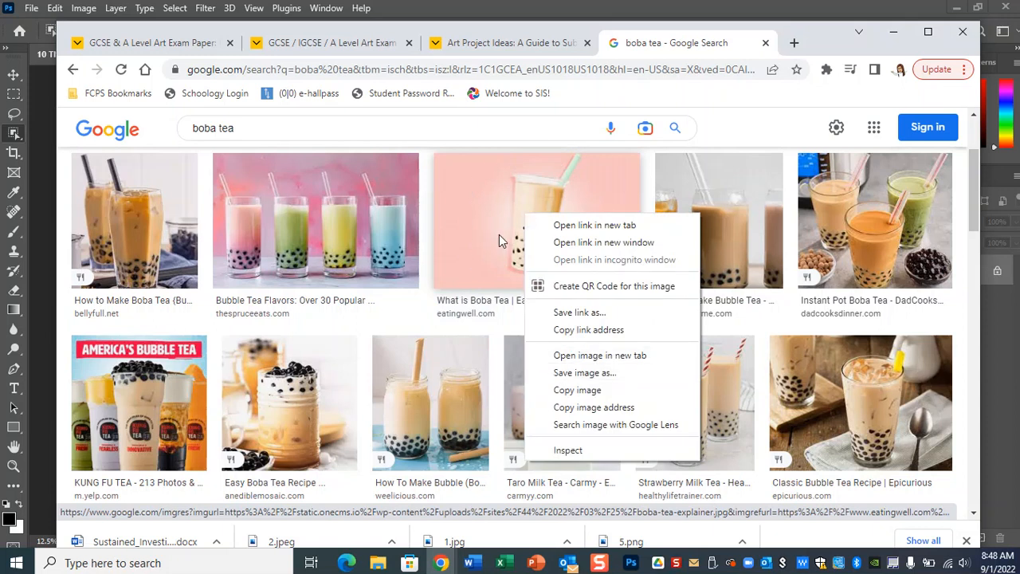
{"action": "left_click", "coordinate": [522, 217]}
{"action": "left_click", "coordinate": [522, 220]}
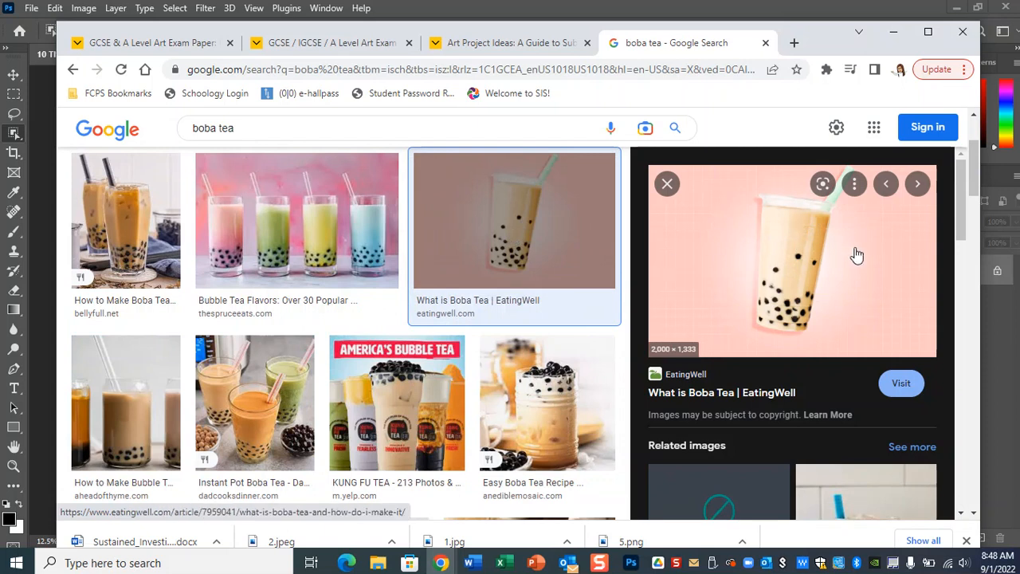
{"action": "right_click", "coordinate": [803, 269]}
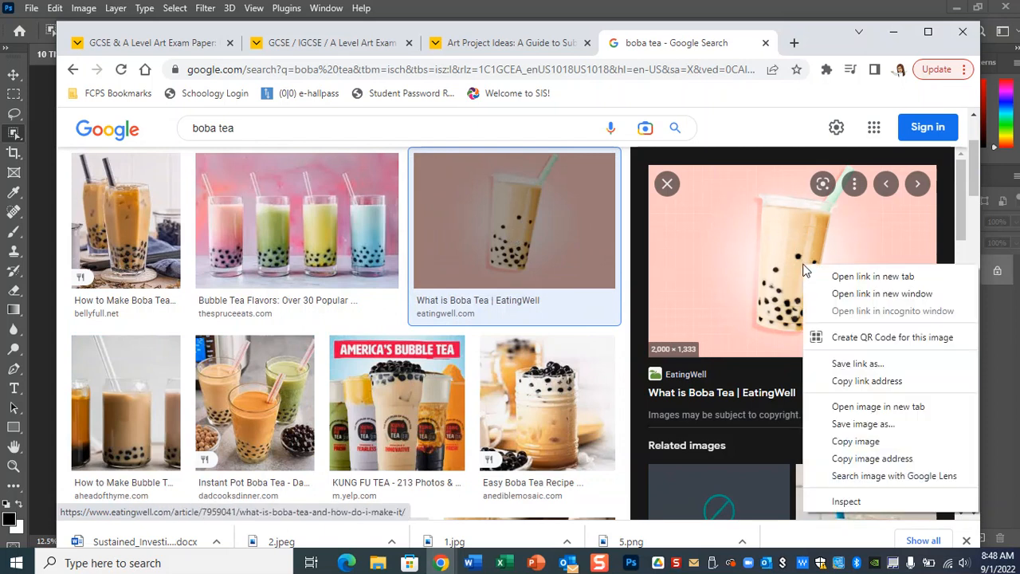
{"action": "left_click", "coordinate": [878, 447]}
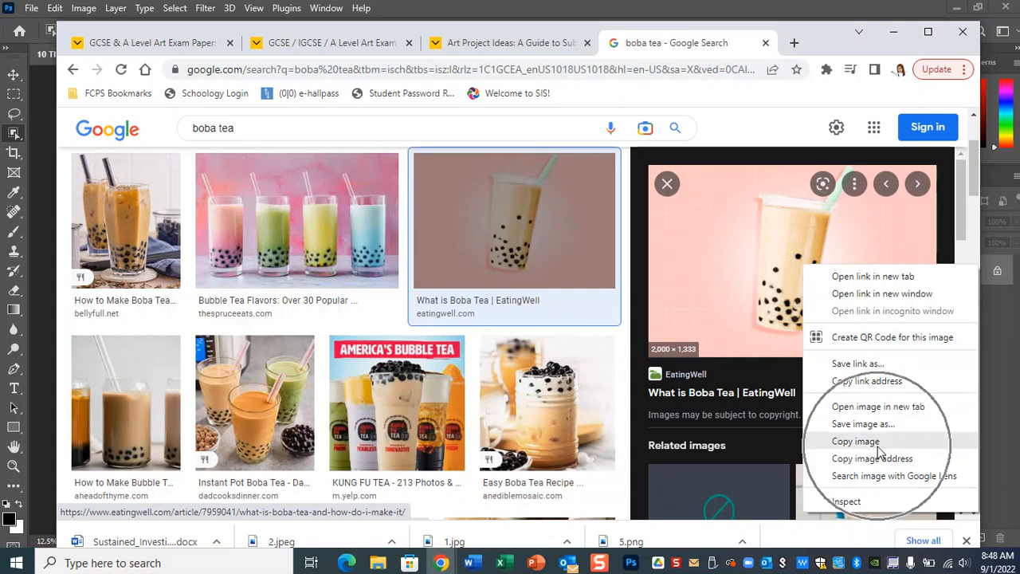
Switch to Photoshop, paste the copied boba tea image into the sampler document, and activate the Move tool.
{"action": "left_click", "coordinate": [894, 32]}
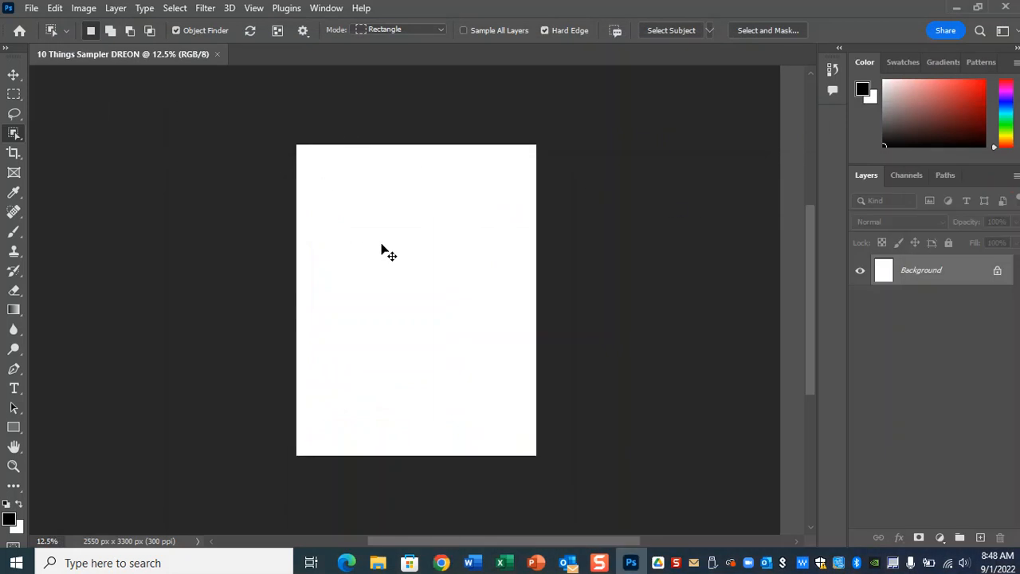
{"action": "key", "text": "ctrl+v"}
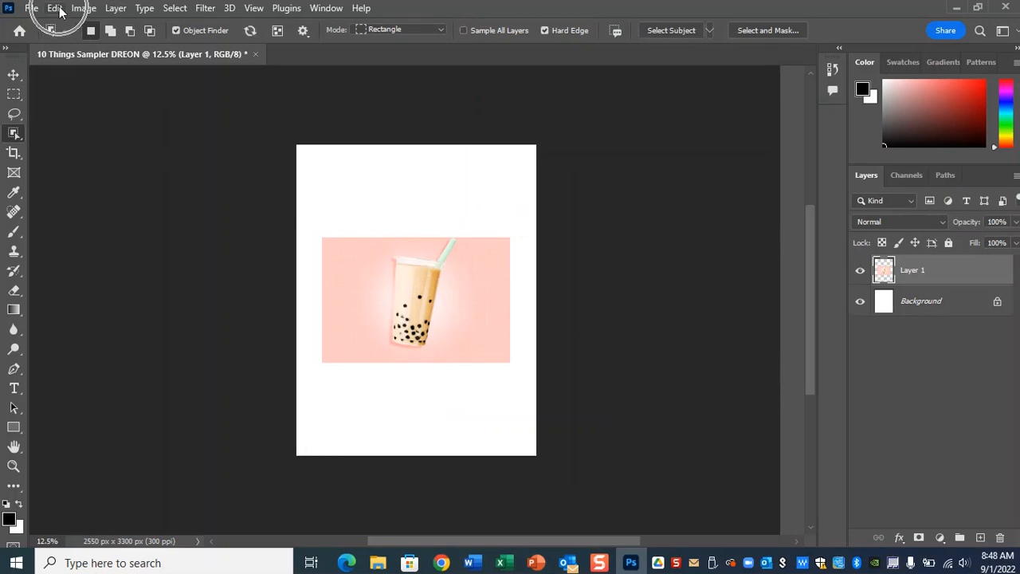
{"action": "left_click", "coordinate": [13, 75]}
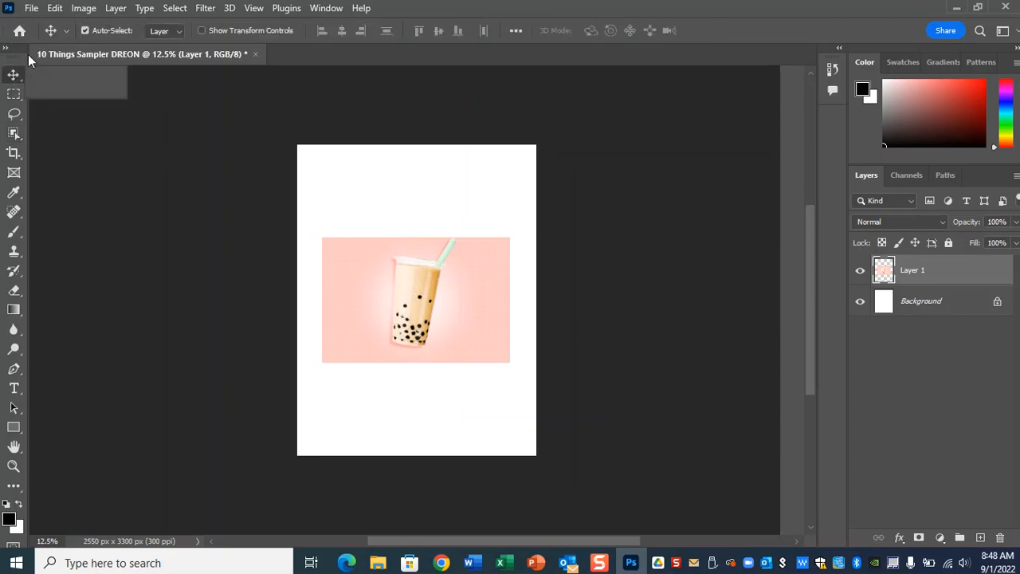
Review the Image and Edit commands, including the shortcuts for Undo, Copy and Paste.
{"action": "left_click", "coordinate": [83, 10]}
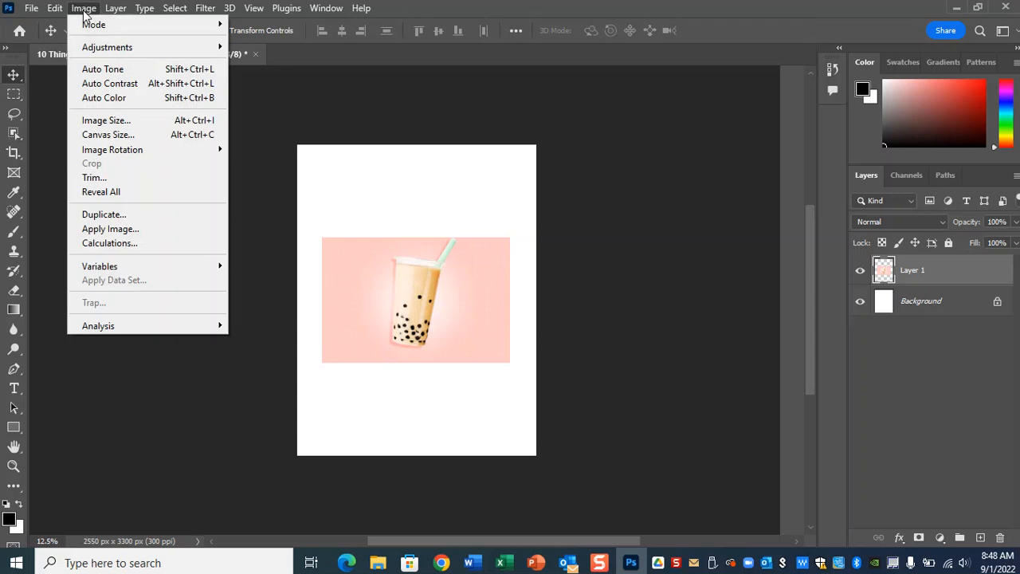
{"action": "mouse_move", "coordinate": [53, 12]}
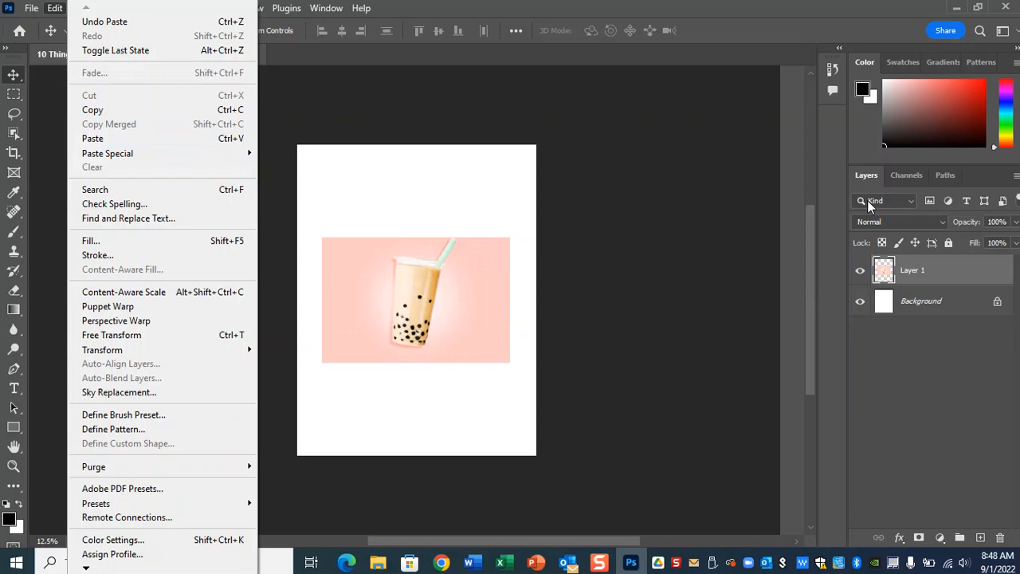
{"action": "key", "text": "ctrl"}
{"action": "key", "text": "ctrl"}
{"action": "left_click", "coordinate": [719, 280]}
{"action": "key", "text": "ctrl"}
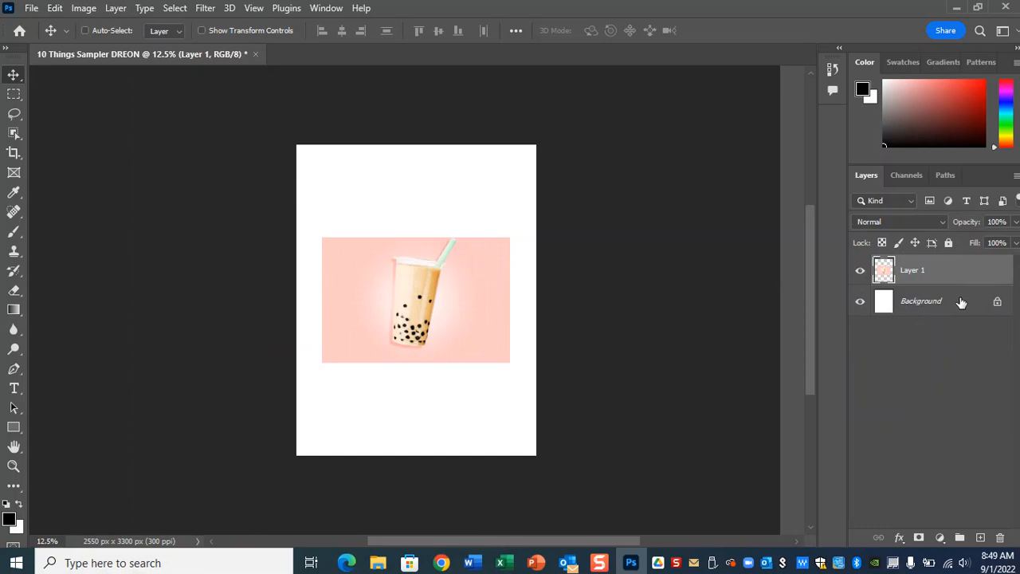
{"action": "key", "text": "ctrl"}
{"action": "key", "text": "ctrl"}
{"action": "key", "text": "ctrl"}
Undo the paste of the boba tea image.
{"action": "left_click", "coordinate": [54, 8]}
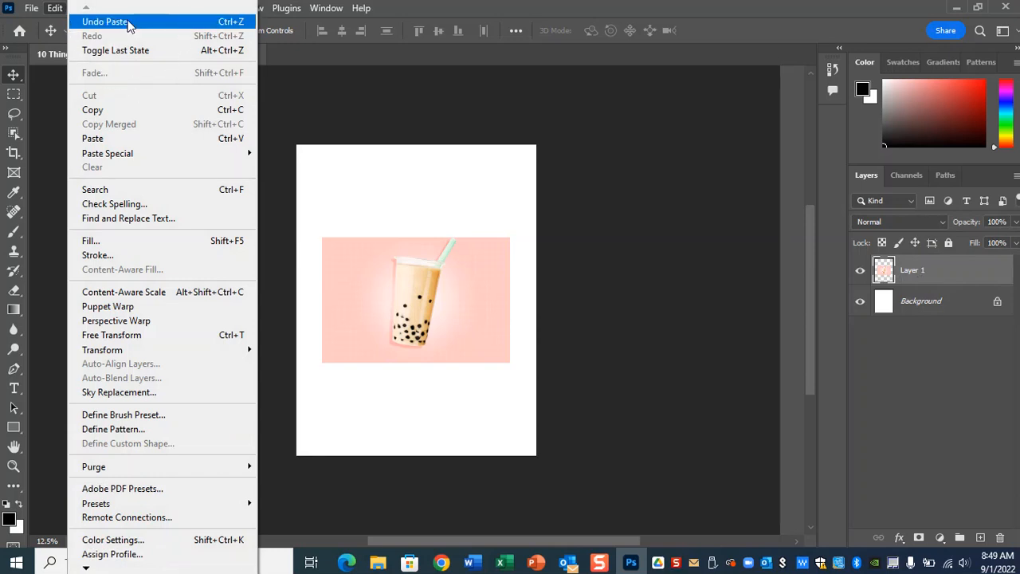
{"action": "left_click", "coordinate": [127, 22]}
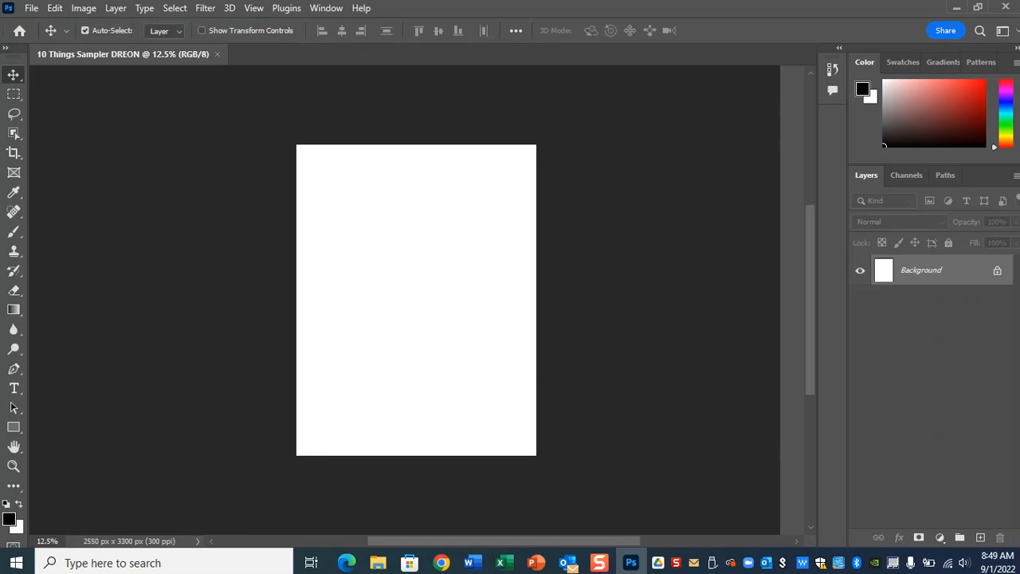
Copy the EatingWell boba tea image again from Chrome and paste it into the Photoshop sampler document as a new layer.
{"action": "left_click_drag", "start_coordinate": [1019, 141], "coordinate": [831, 86]}
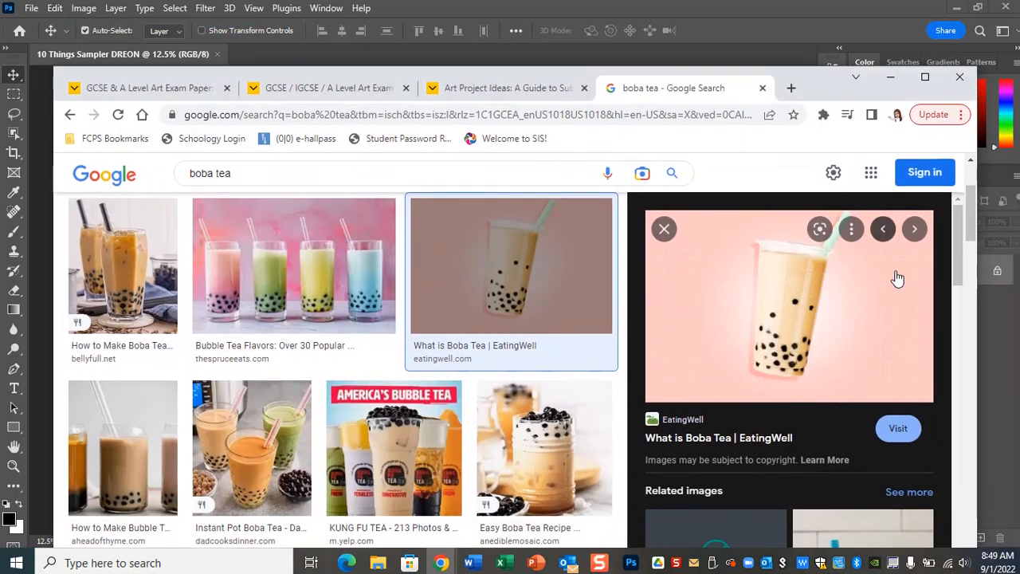
{"action": "right_click", "coordinate": [818, 291]}
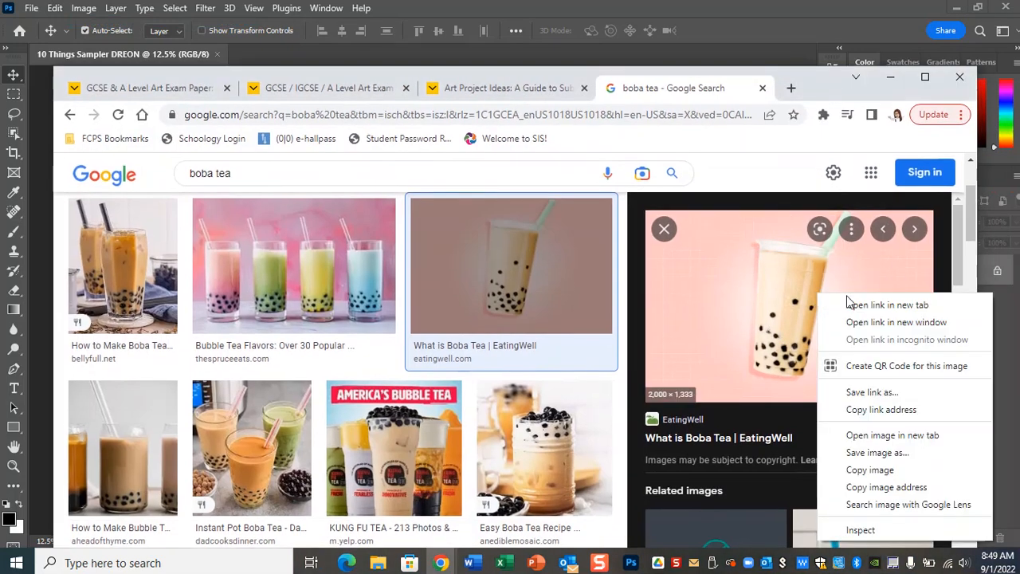
{"action": "left_click", "coordinate": [898, 467]}
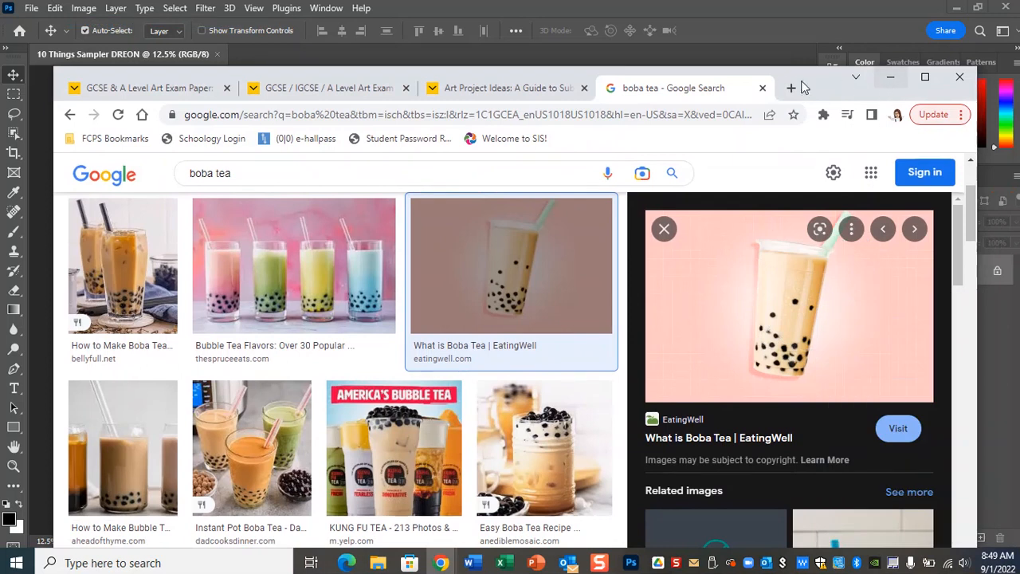
{"action": "left_click_drag", "start_coordinate": [800, 73], "coordinate": [1019, 84]}
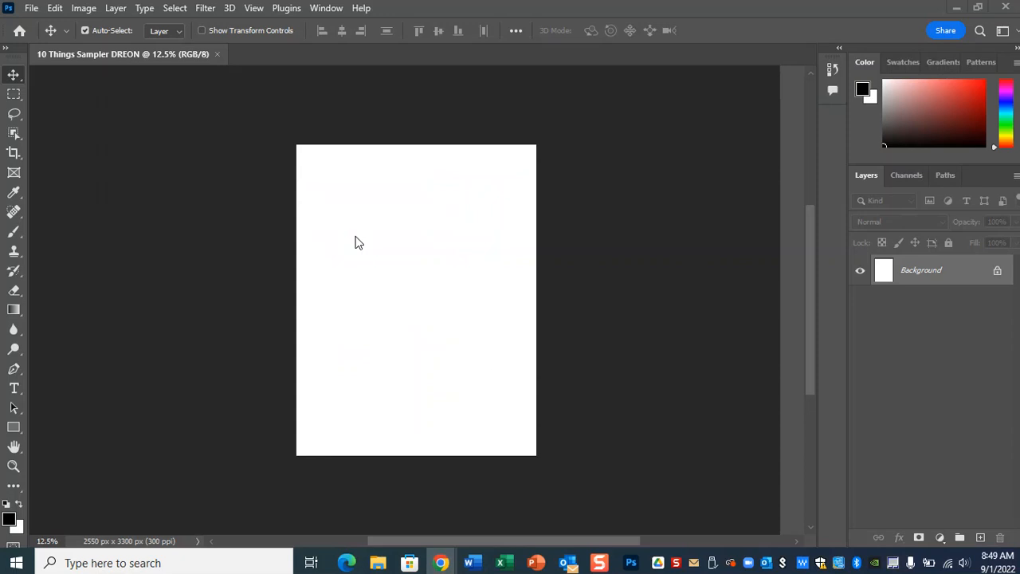
{"action": "left_click", "coordinate": [580, 265]}
{"action": "key", "text": "ctrl+v"}
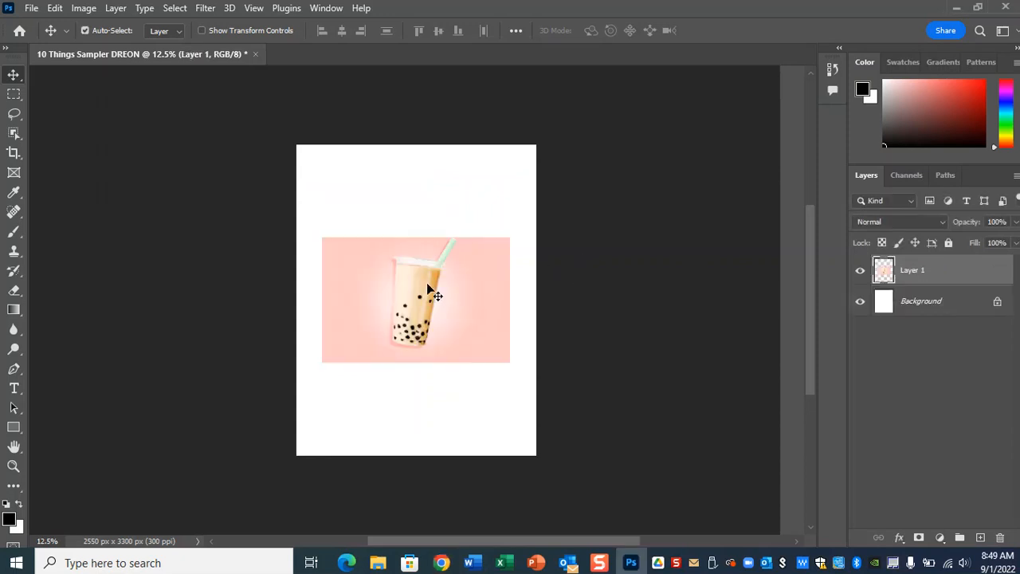
{"action": "left_click", "coordinate": [946, 272]}
{"action": "key", "text": "ctrl"}
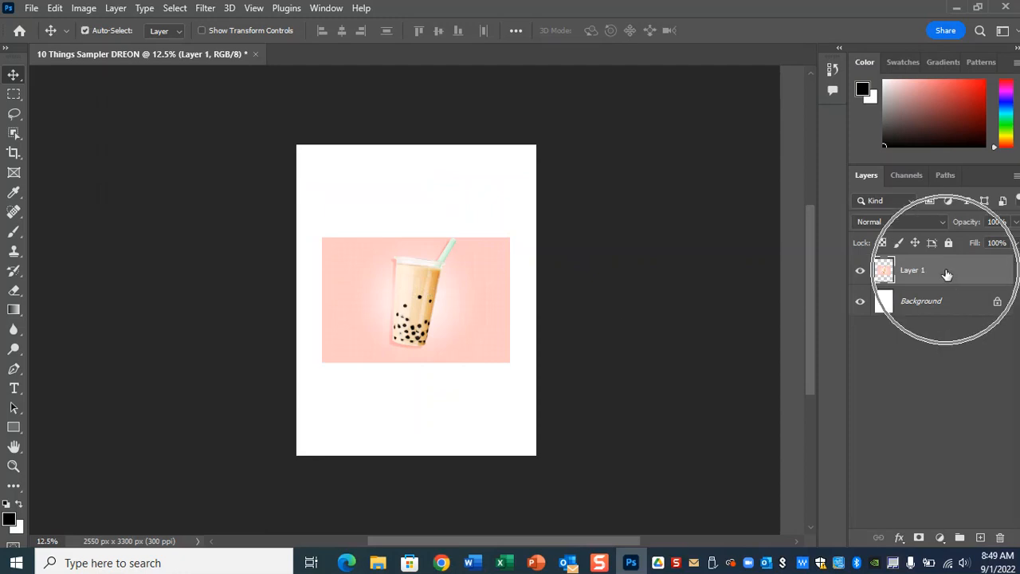
{"action": "key", "text": "ctrl"}
{"action": "key", "text": "ctrl"}
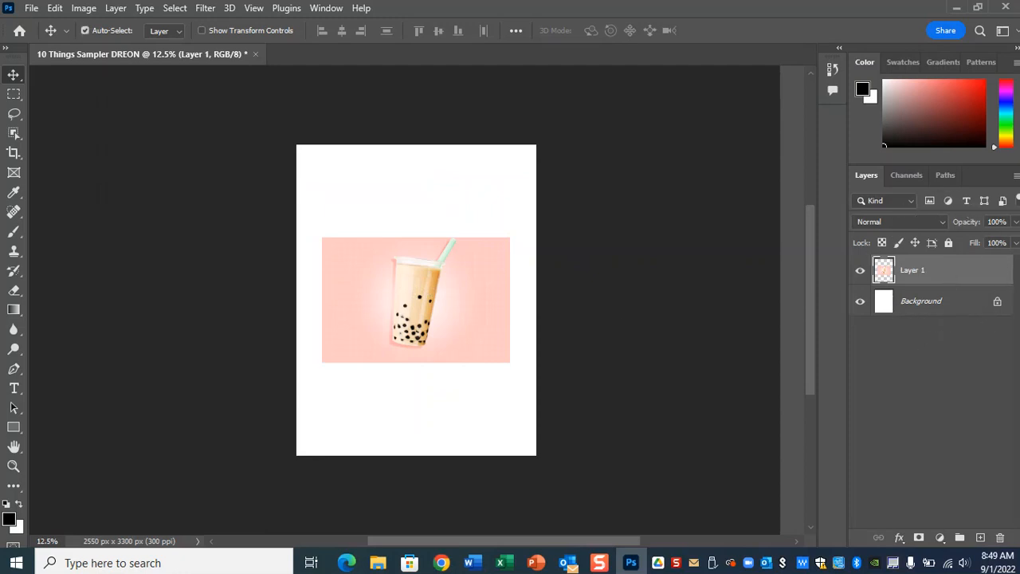
Switch back to Chrome, run an image search for "weezer album blue", and preview the first result.
{"action": "left_click_drag", "start_coordinate": [1019, 159], "coordinate": [809, 88]}
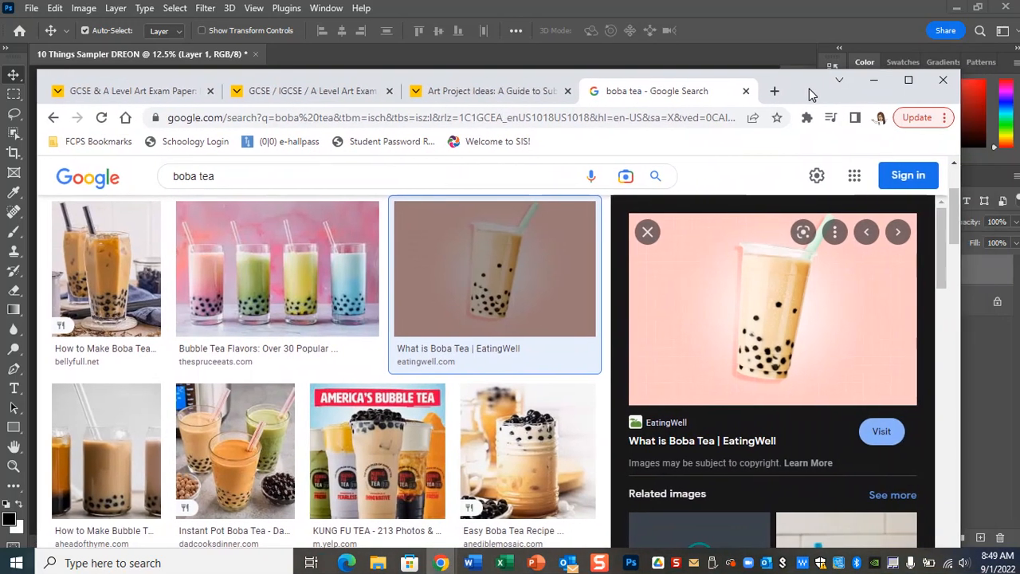
{"action": "left_click", "coordinate": [242, 175]}
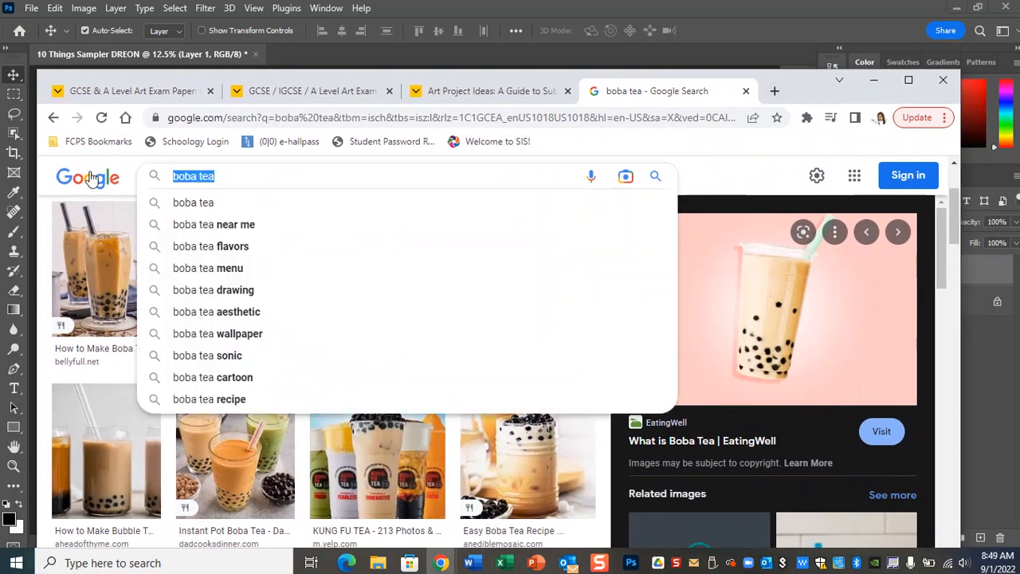
{"action": "type", "text": "weezer al"}
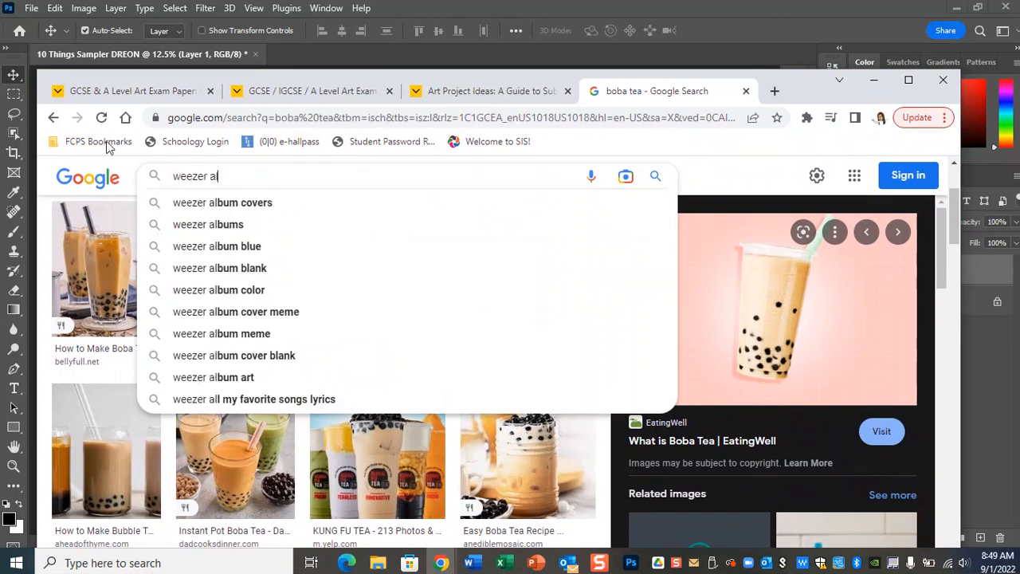
{"action": "left_click", "coordinate": [243, 246]}
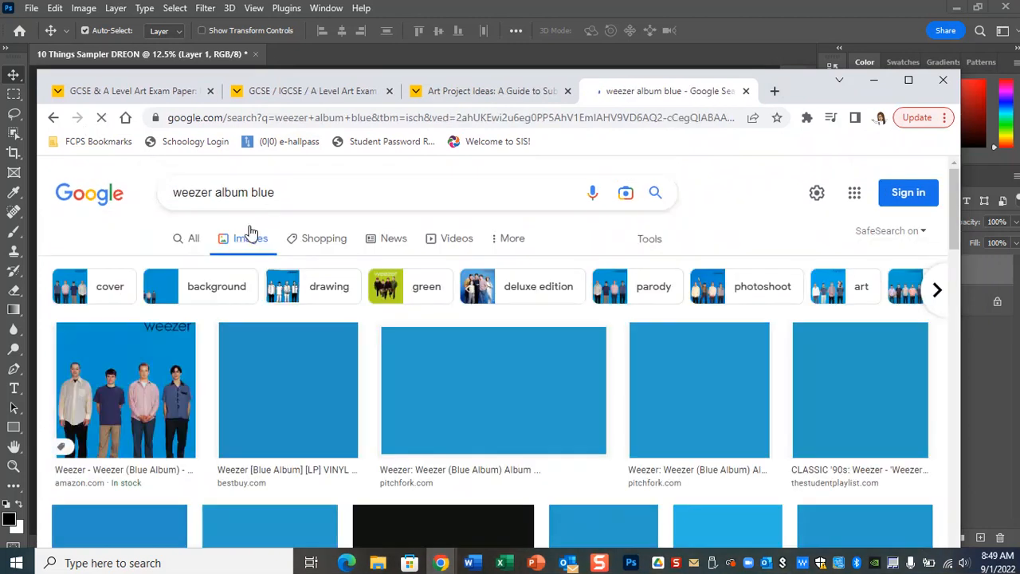
{"action": "key", "text": "ctrl"}
{"action": "left_click", "coordinate": [167, 353]}
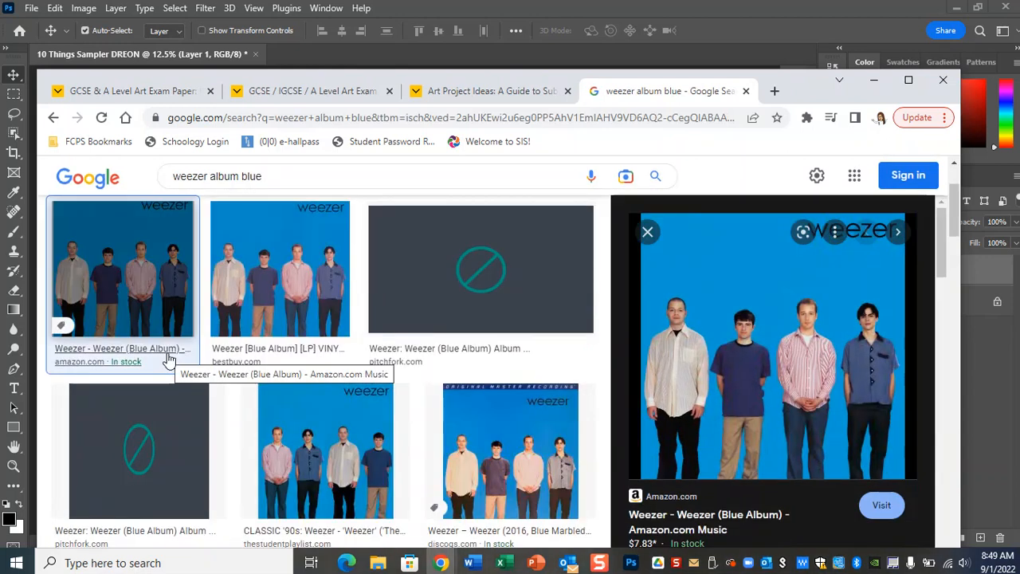
Filter the Weezer album image results by size to show only Large images.
{"action": "scroll", "coordinate": [345, 377], "scroll_direction": "up", "scroll_amount": 3}
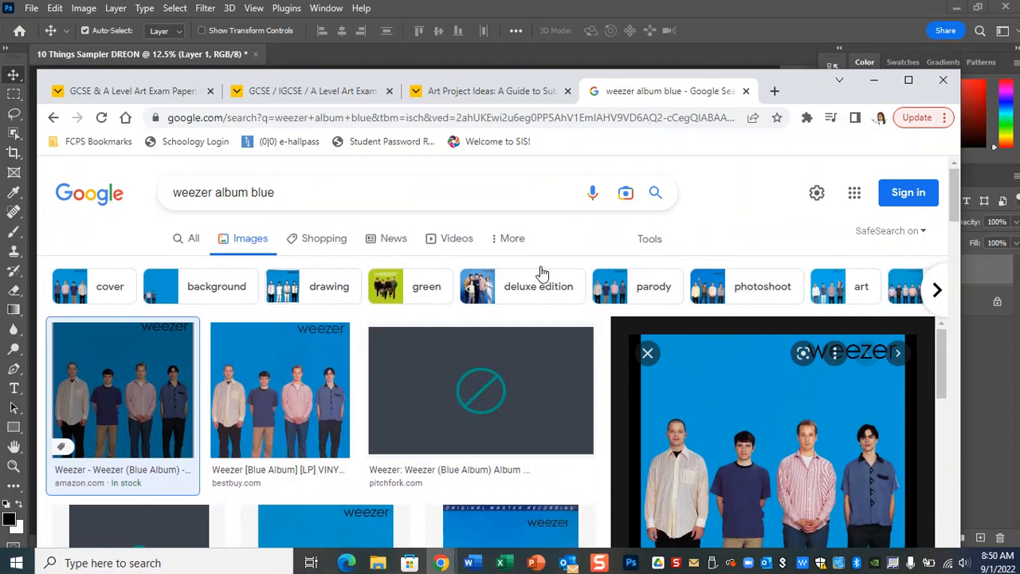
{"action": "left_click", "coordinate": [649, 240]}
{"action": "left_click", "coordinate": [170, 266]}
{"action": "left_click", "coordinate": [175, 319]}
{"action": "left_click", "coordinate": [141, 380]}
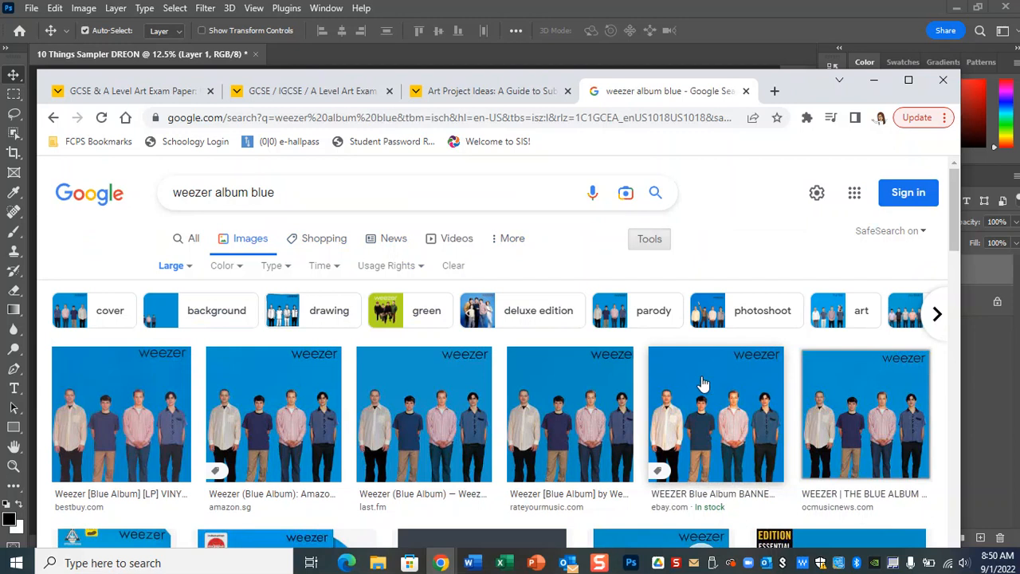
Copy the eBay Weezer Blue Album banner image from its preview and paste it into the Photoshop sampler document as a new layer.
{"action": "left_click", "coordinate": [727, 384]}
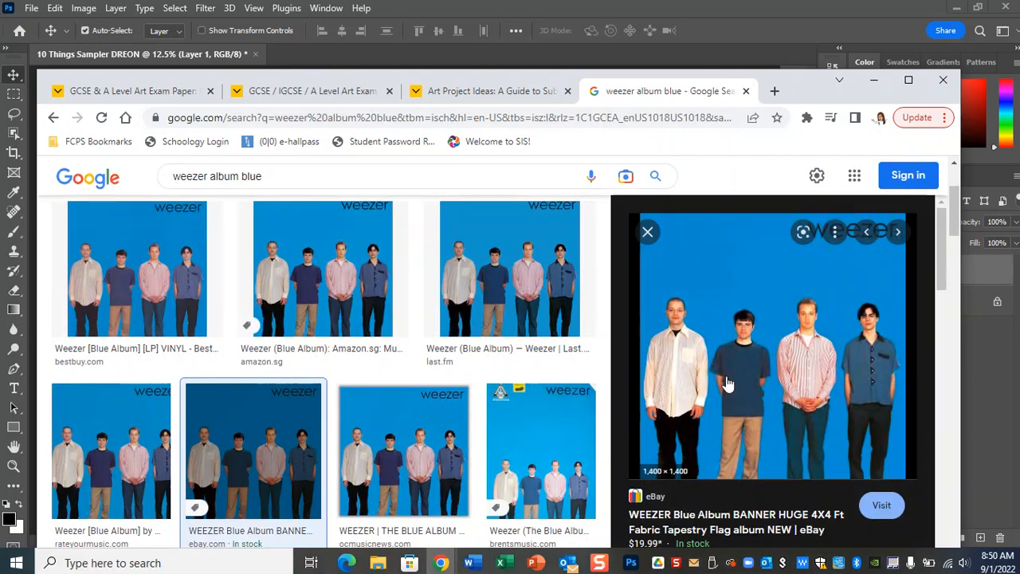
{"action": "right_click", "coordinate": [761, 280]}
{"action": "left_click", "coordinate": [829, 462]}
{"action": "left_click_drag", "start_coordinate": [791, 90], "coordinate": [817, 95]}
{"action": "left_click", "coordinate": [900, 85]}
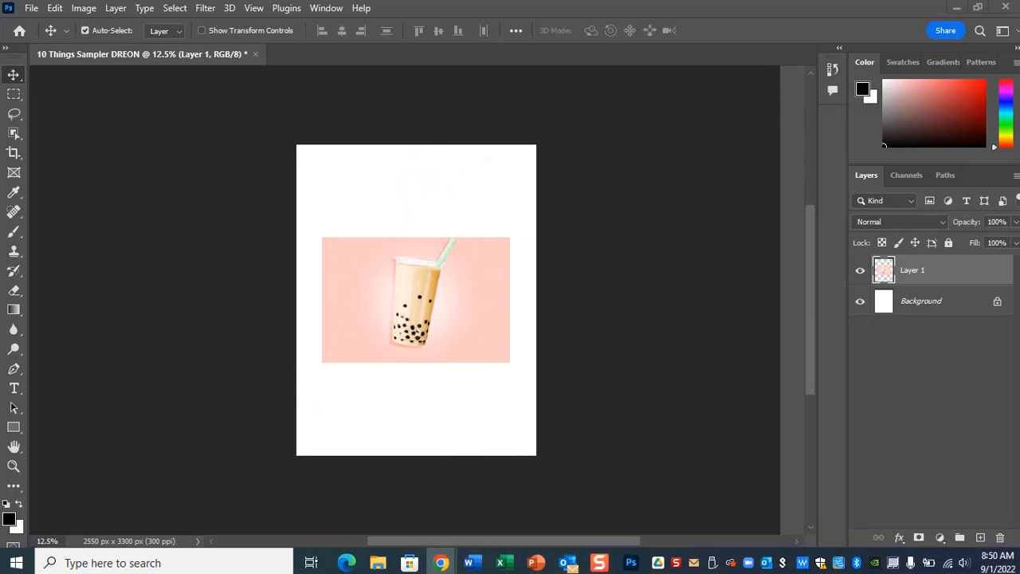
{"action": "left_click", "coordinate": [54, 8]}
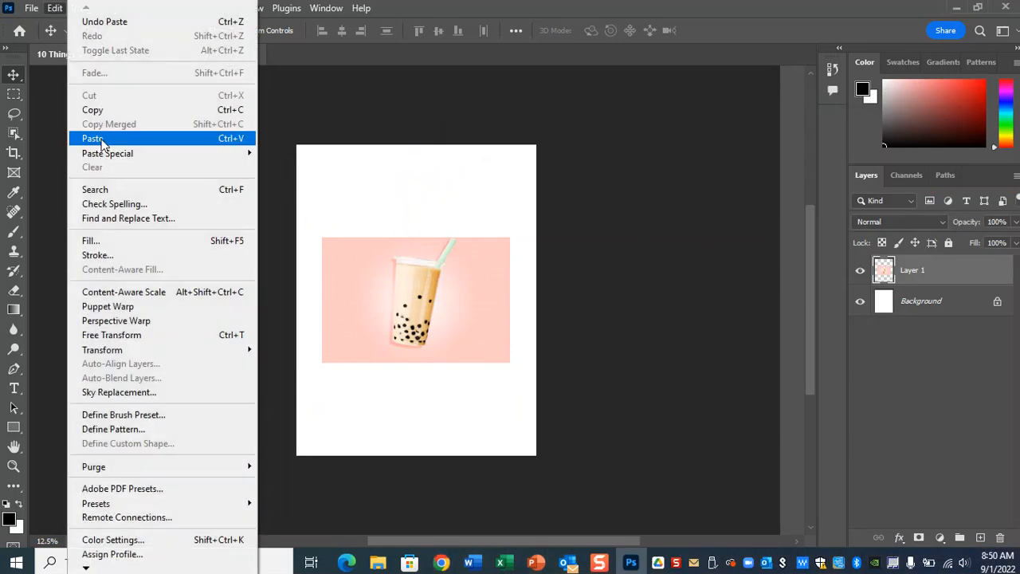
{"action": "left_click", "coordinate": [236, 139]}
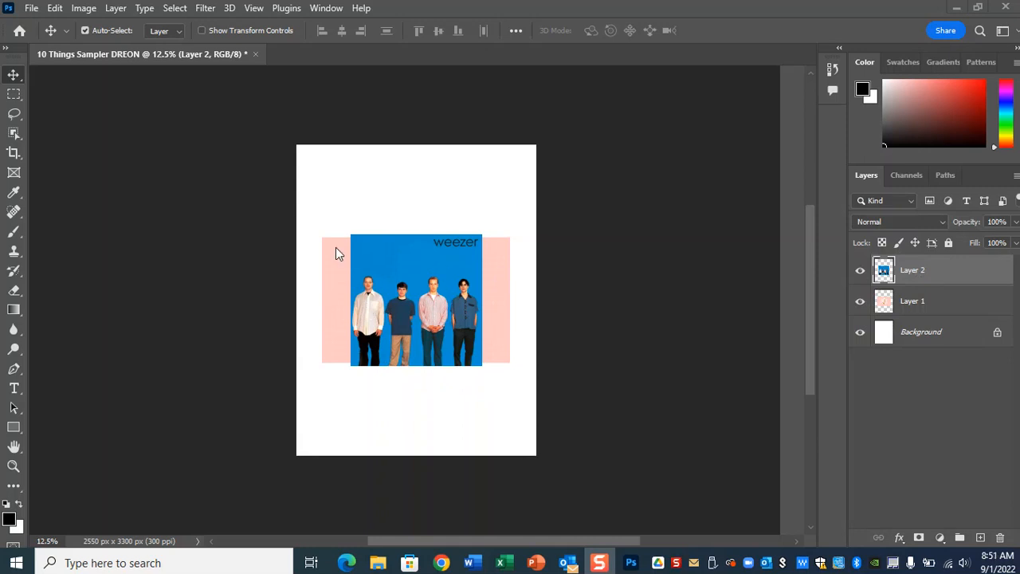
Move the Weezer album cover to the upper-right corner of the page with the Move tool.
{"action": "left_click", "coordinate": [13, 78]}
{"action": "left_click_drag", "start_coordinate": [438, 273], "coordinate": [375, 216]}
{"action": "left_click_drag", "start_coordinate": [393, 249], "coordinate": [474, 214]}
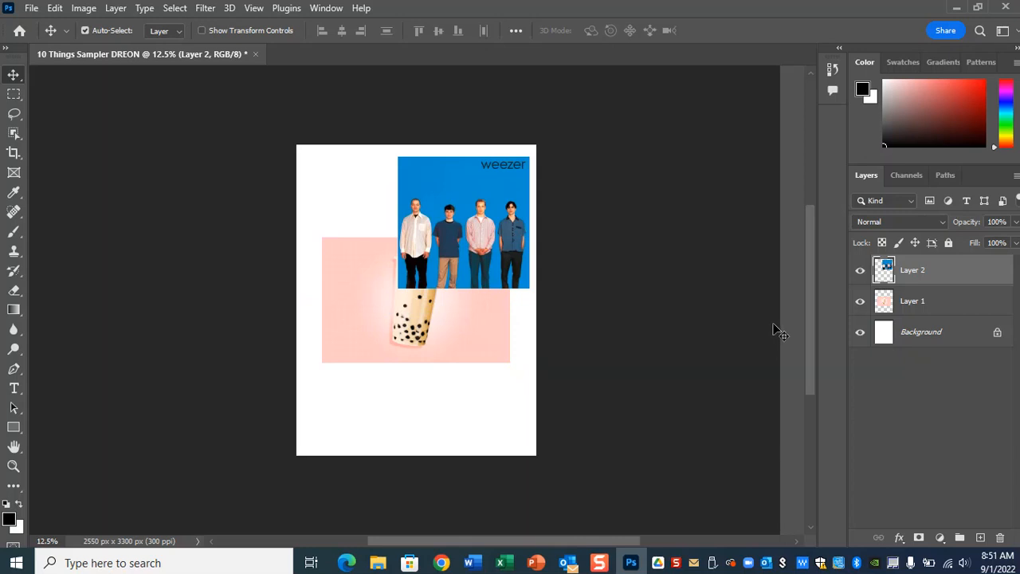
Move the boba tea picture to the lower part of the page, below the album cover, with Auto-Select turned on.
{"action": "left_click_drag", "start_coordinate": [418, 341], "coordinate": [423, 397]}
{"action": "left_click", "coordinate": [86, 31]}
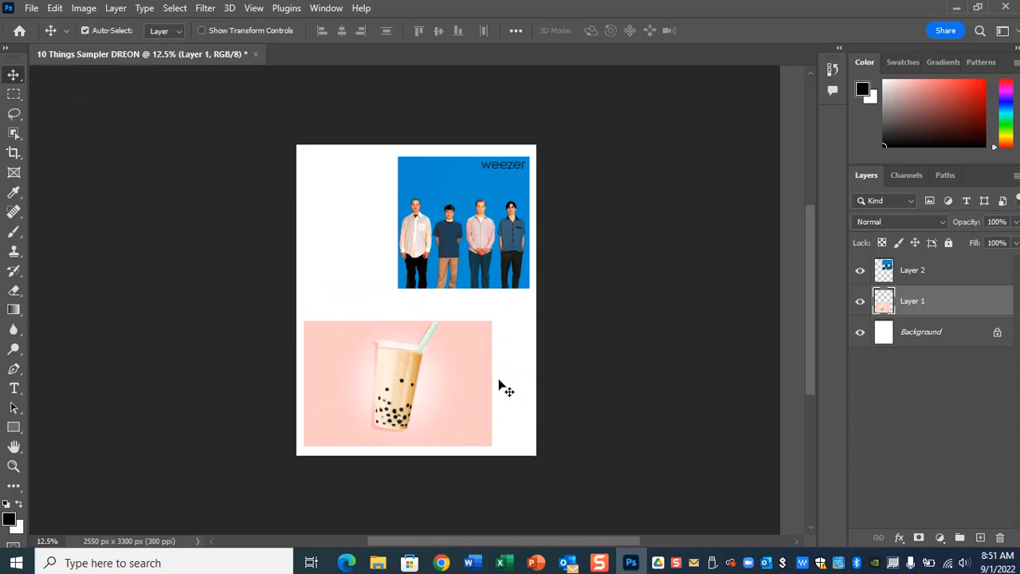
{"action": "left_click", "coordinate": [86, 31]}
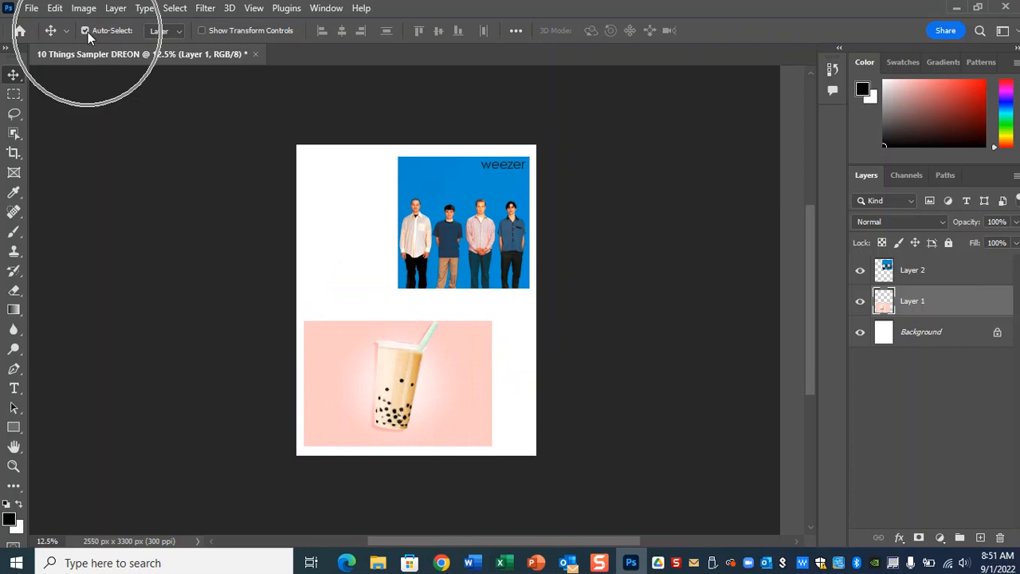
Move the Weezer album cover slightly up towards the page's top edge, using the Move tool with Auto-Select on.
{"action": "left_click", "coordinate": [86, 31]}
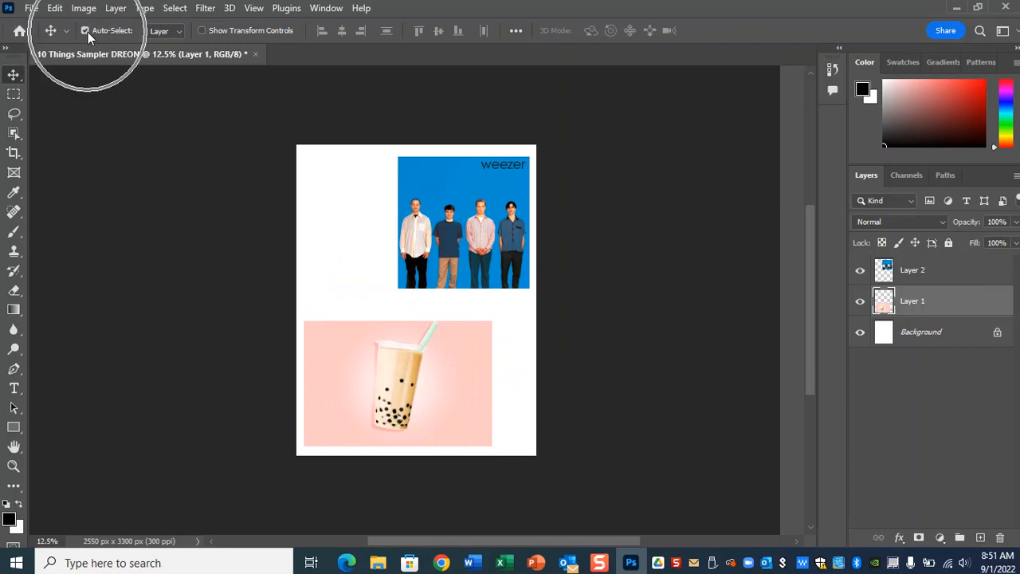
{"action": "mouse_move", "coordinate": [433, 405]}
{"action": "left_mouse_down"}
{"action": "mouse_move", "coordinate": [424, 381]}
{"action": "mouse_move", "coordinate": [438, 412]}
{"action": "mouse_move", "coordinate": [426, 411]}
{"action": "left_mouse_up"}
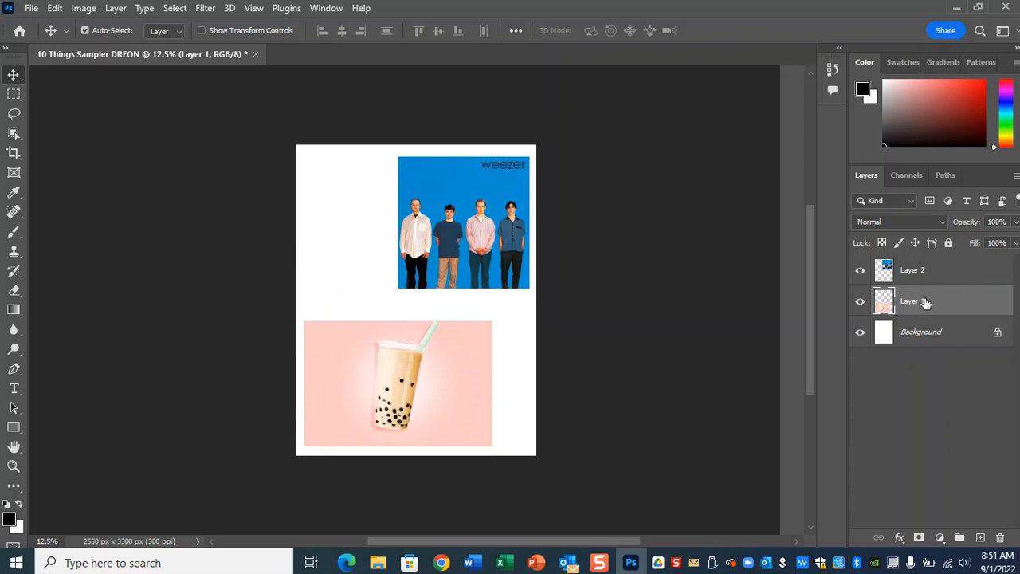
{"action": "left_click", "coordinate": [886, 307]}
{"action": "key", "text": "ctrl"}
{"action": "left_click_drag", "start_coordinate": [488, 227], "coordinate": [482, 224]}
{"action": "left_click", "coordinate": [890, 275]}
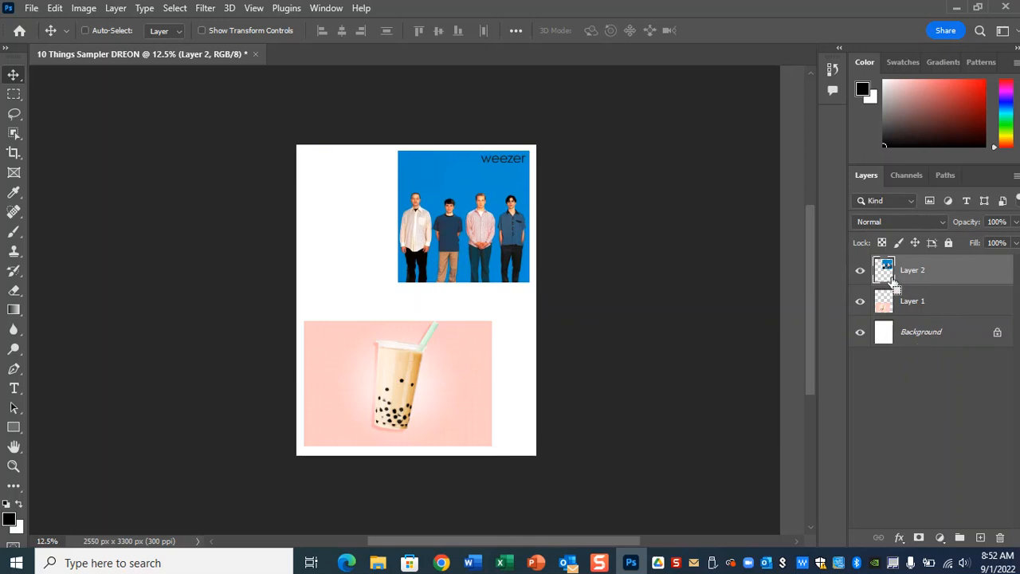
{"action": "key", "text": "ctrl"}
{"action": "key", "text": "ctrl"}
{"action": "key", "text": "ctrl"}
{"action": "key", "text": "ctrl"}
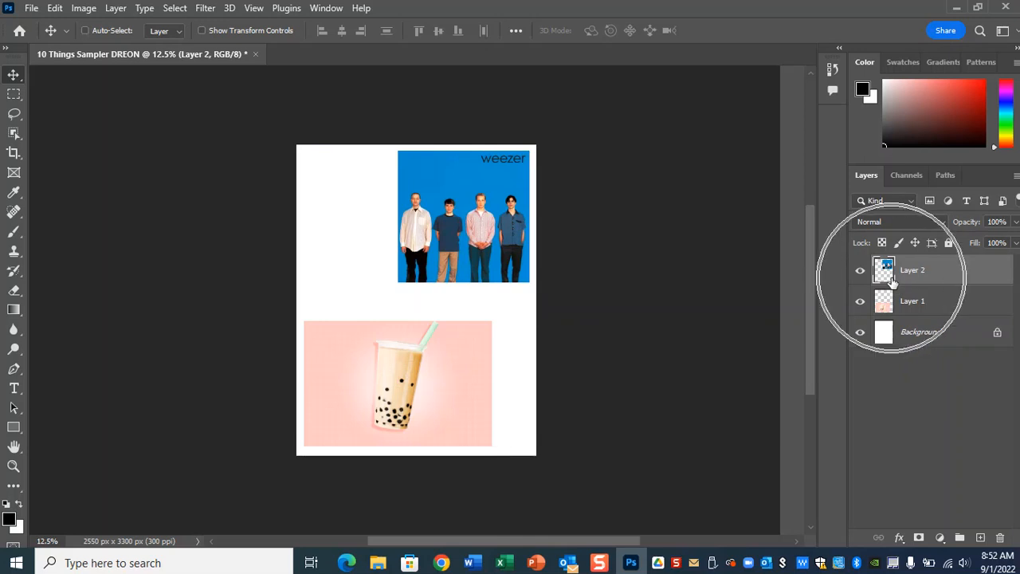
{"action": "key", "text": "ctrl"}
{"action": "key", "text": "ctrl"}
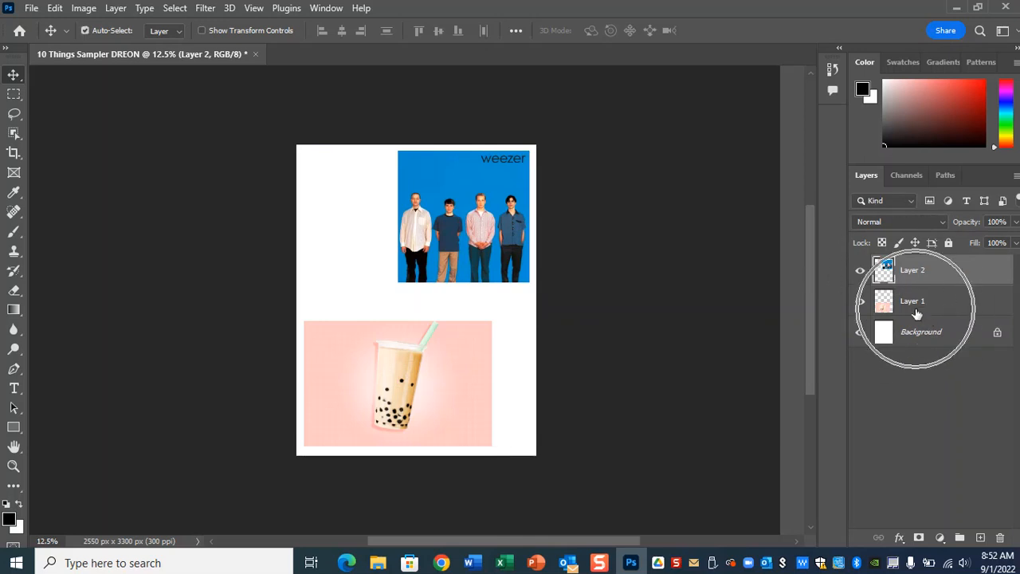
{"action": "key", "text": "ctrl"}
{"action": "key", "text": "ctrl"}
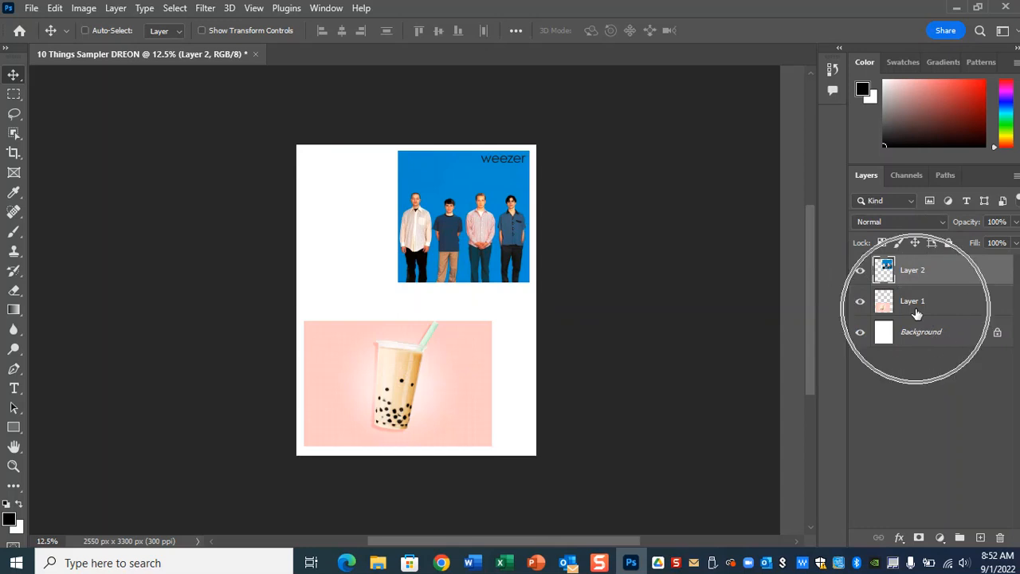
{"action": "key", "text": "ctrl"}
{"action": "key", "text": "ctrl"}
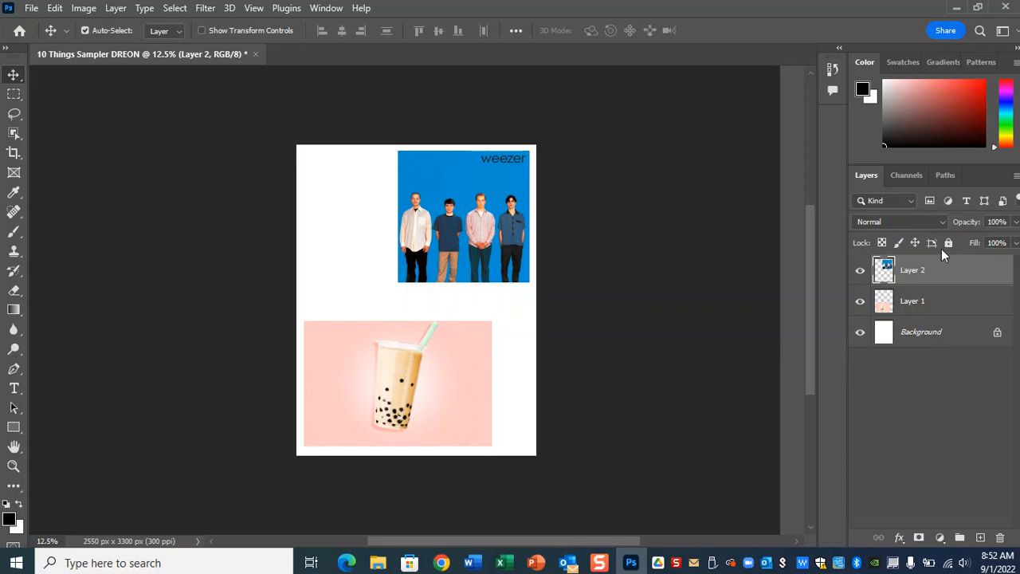
Switch to Chrome and search Google Images for "succulents".
{"action": "left_click", "coordinate": [440, 563]}
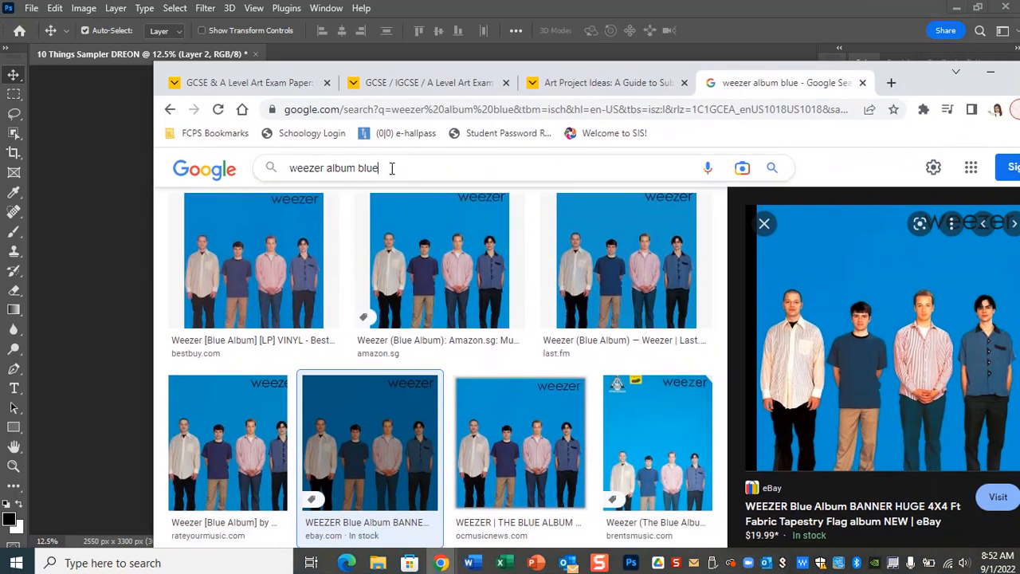
{"action": "triple_click", "coordinate": [391, 169]}
{"action": "type", "text": "succulents"}
{"action": "key", "text": "Return"}
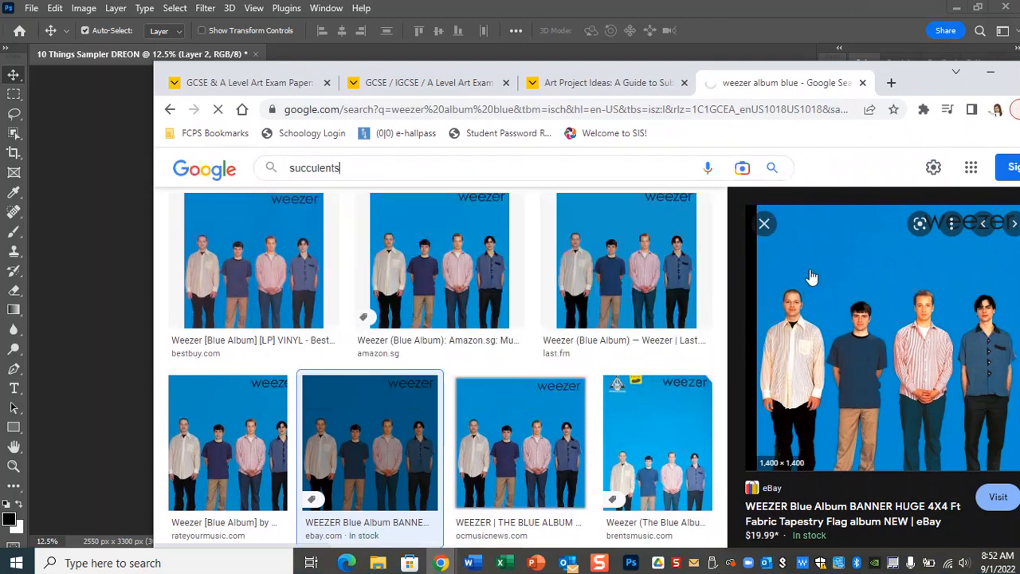
Filter the succulents image results by size to show only Large images.
{"action": "left_click_drag", "start_coordinate": [914, 90], "coordinate": [869, 89]}
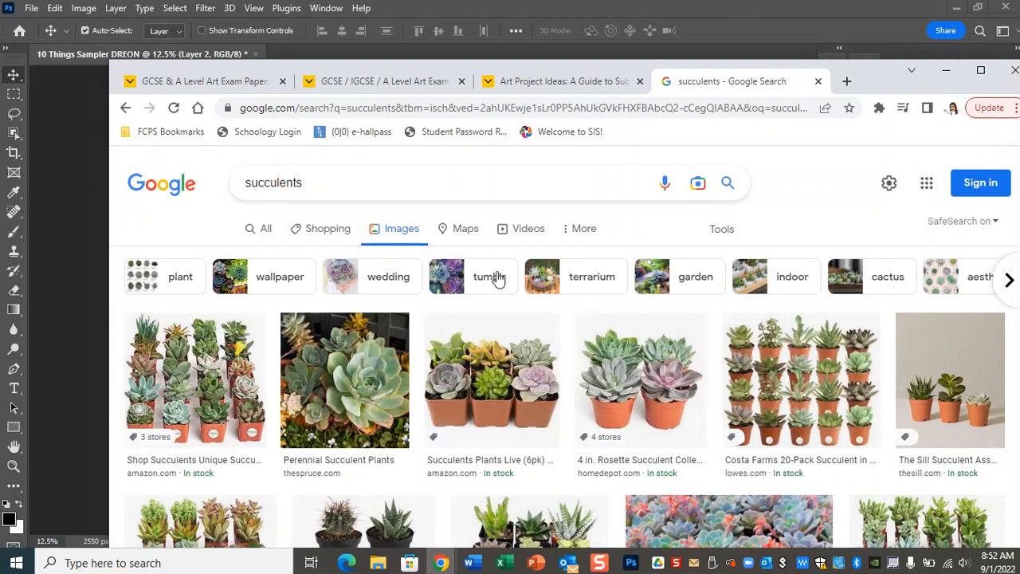
{"action": "left_click", "coordinate": [735, 229]}
{"action": "left_click", "coordinate": [735, 232]}
{"action": "left_click", "coordinate": [720, 231]}
{"action": "left_click", "coordinate": [250, 256]}
{"action": "left_click", "coordinate": [254, 309]}
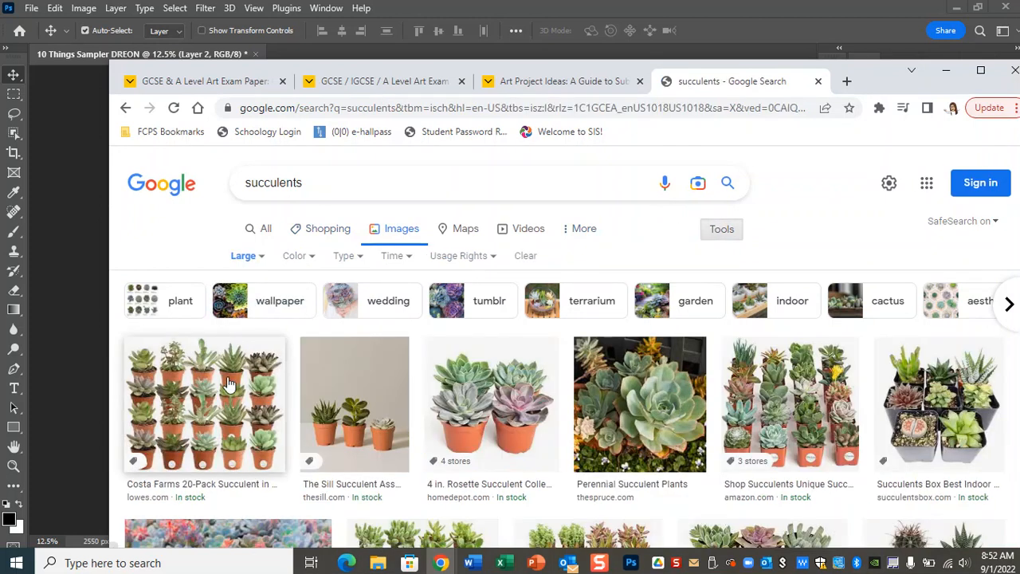
Preview the Home Depot "4 in. Rosette Succulent Collection" result and copy its image.
{"action": "left_click", "coordinate": [228, 384]}
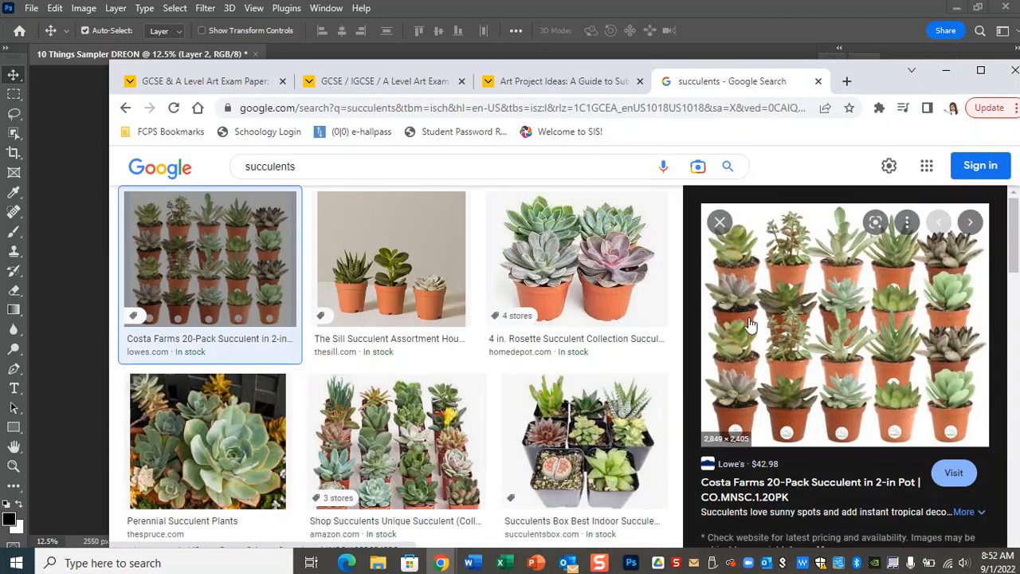
{"action": "left_click", "coordinate": [633, 295]}
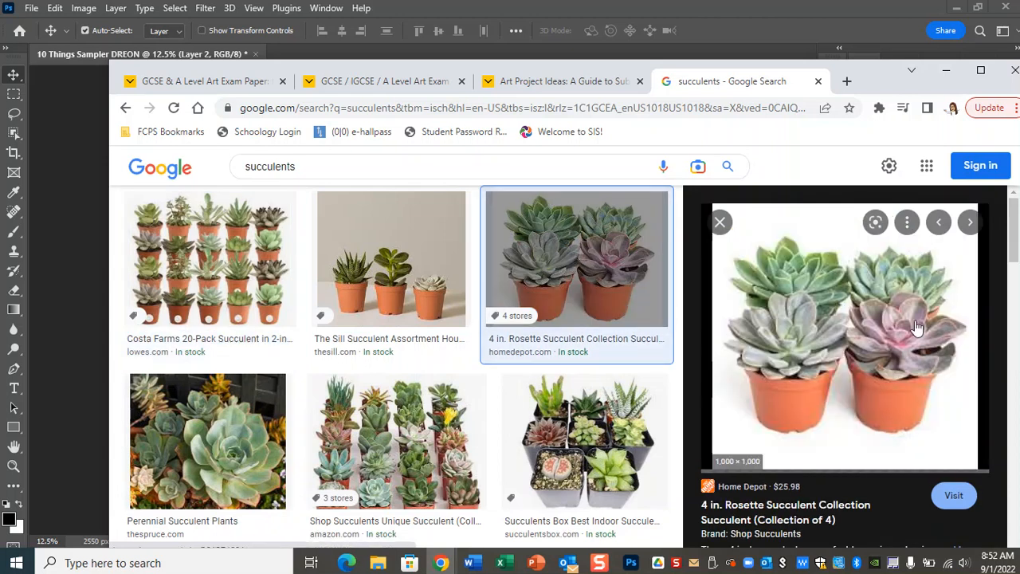
{"action": "right_click", "coordinate": [872, 273]}
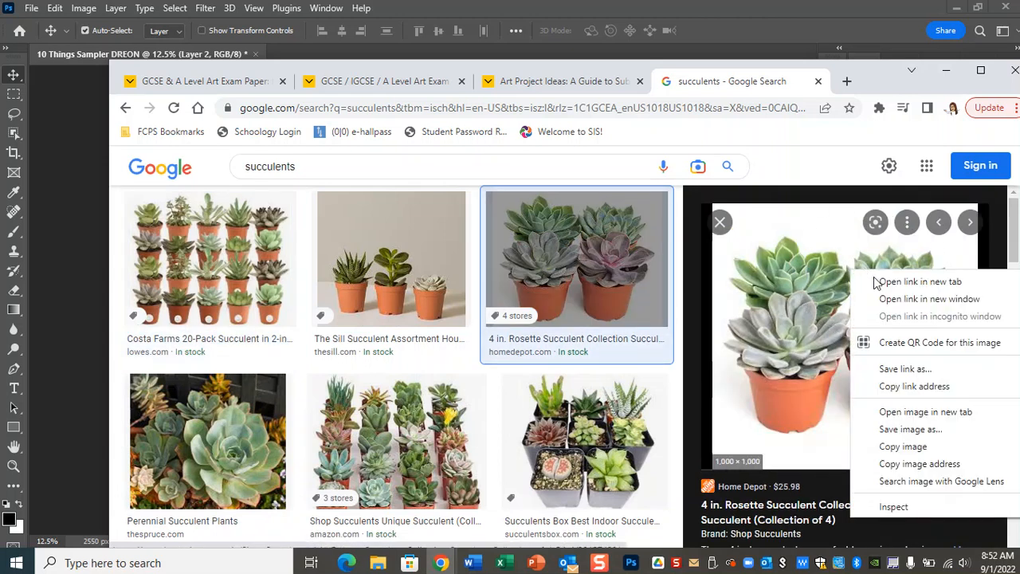
{"action": "left_click", "coordinate": [917, 446]}
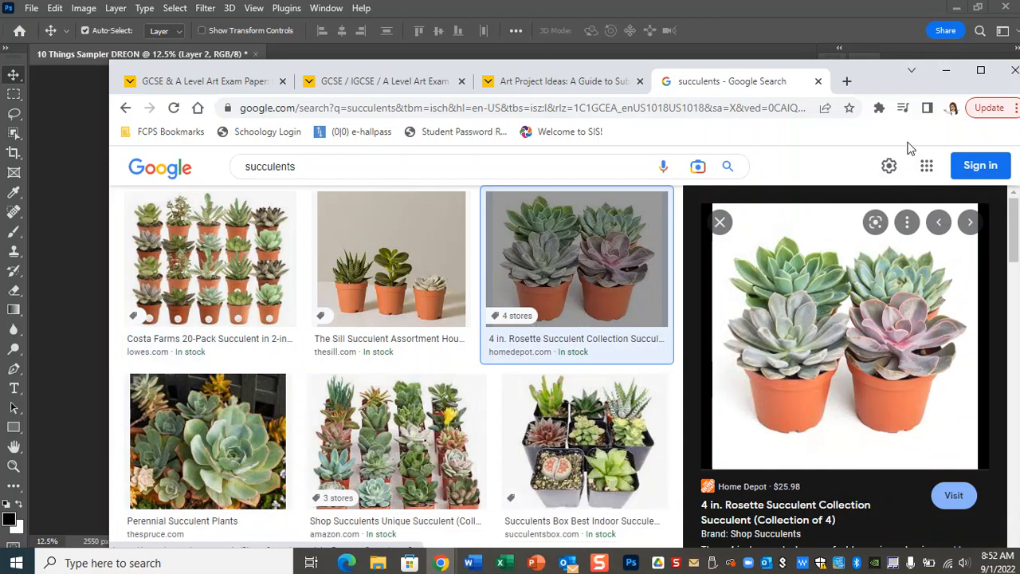
Paste the copied succulents into the Photoshop sampler as a new layer and move them below the Weezer album cover, near the page's right edge.
{"action": "left_click", "coordinate": [946, 70]}
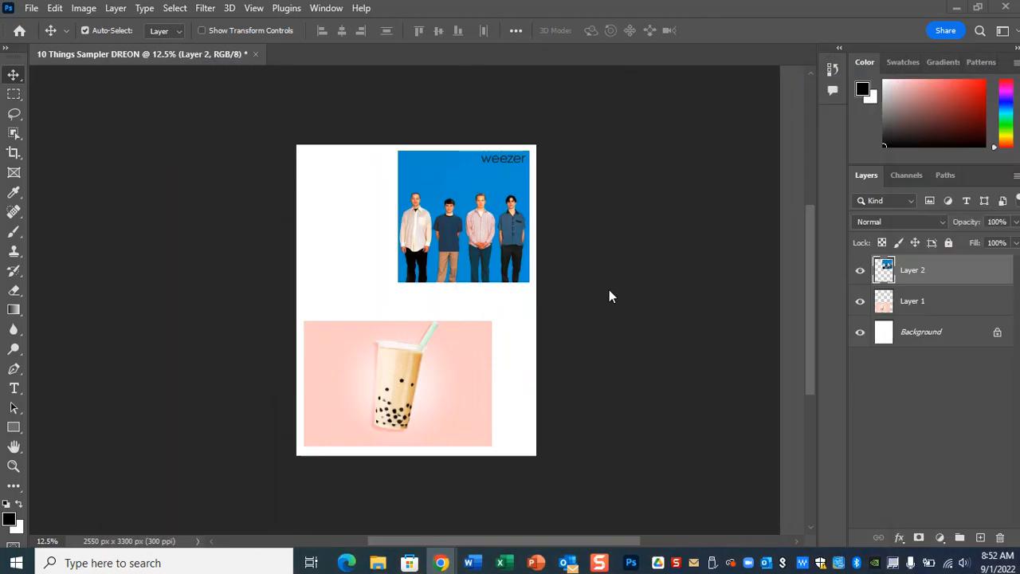
{"action": "key", "text": "ctrl+v"}
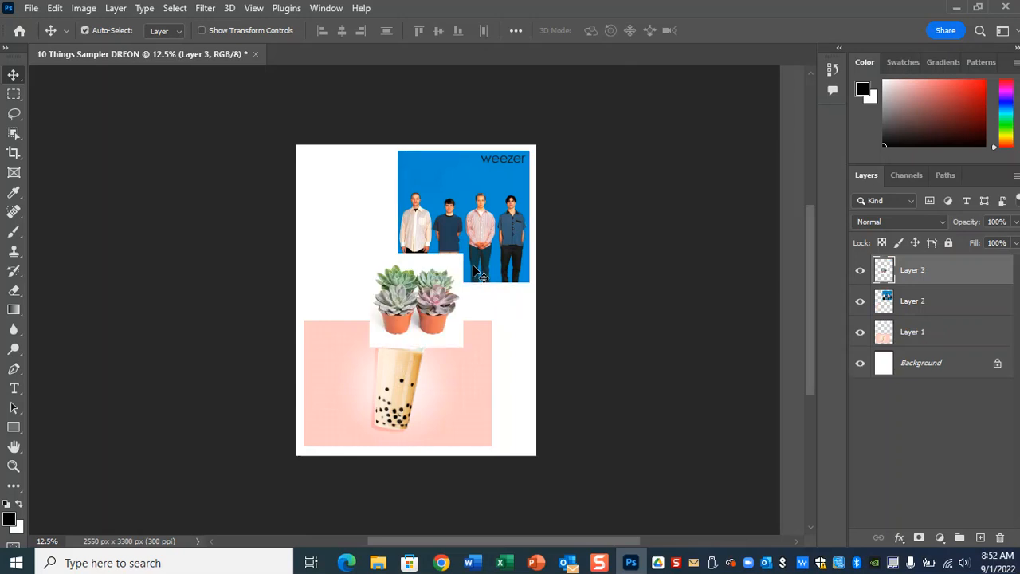
{"action": "left_click_drag", "start_coordinate": [439, 297], "coordinate": [481, 332]}
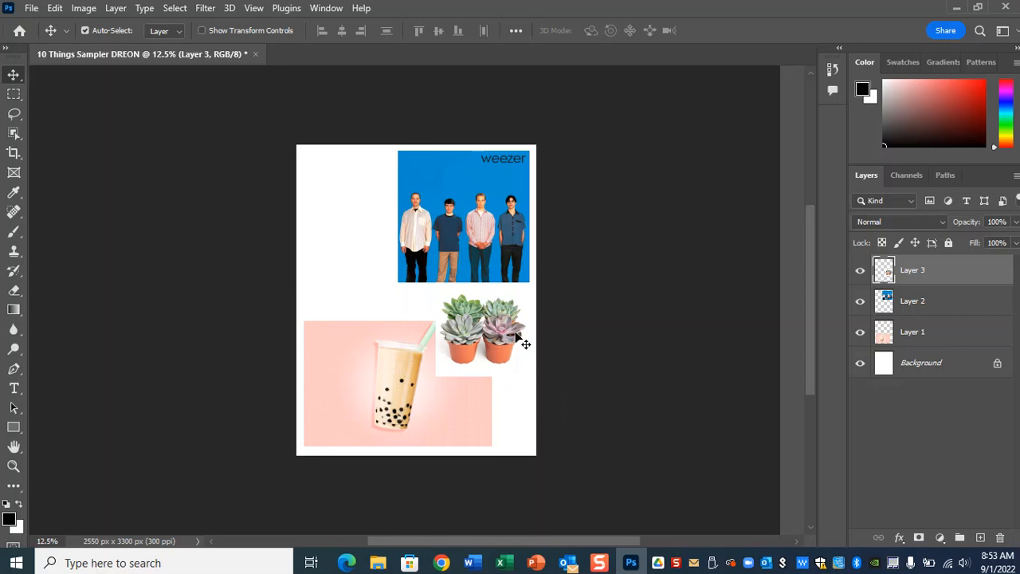
{"action": "mouse_move", "coordinate": [481, 317]}
{"action": "left_mouse_down"}
{"action": "mouse_move", "coordinate": [364, 334]}
{"action": "mouse_move", "coordinate": [488, 332]}
{"action": "mouse_move", "coordinate": [481, 323]}
{"action": "left_mouse_up"}
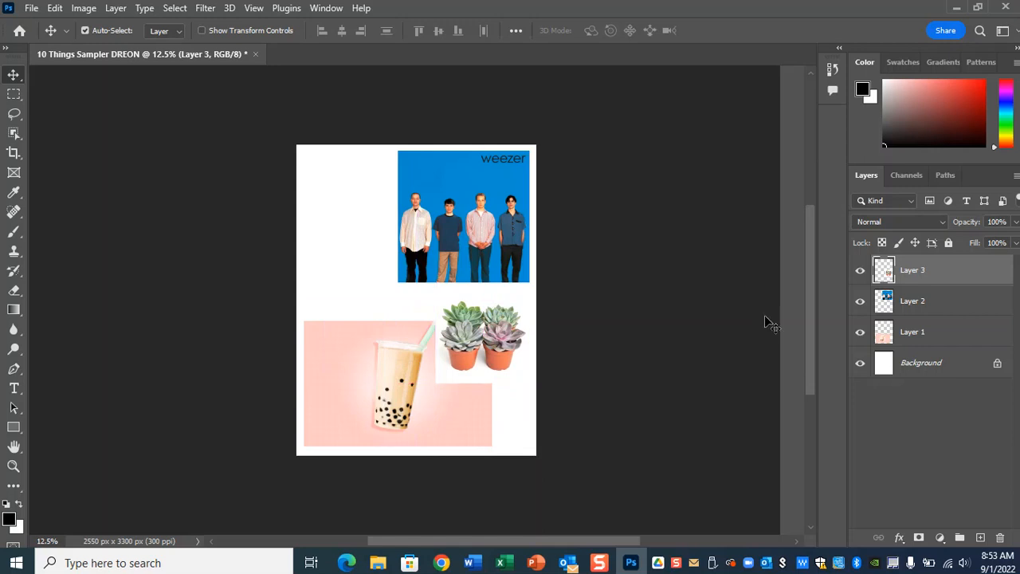
Make Layer 2, which holds the Weezer album cover, the active layer.
{"action": "left_click", "coordinate": [924, 309]}
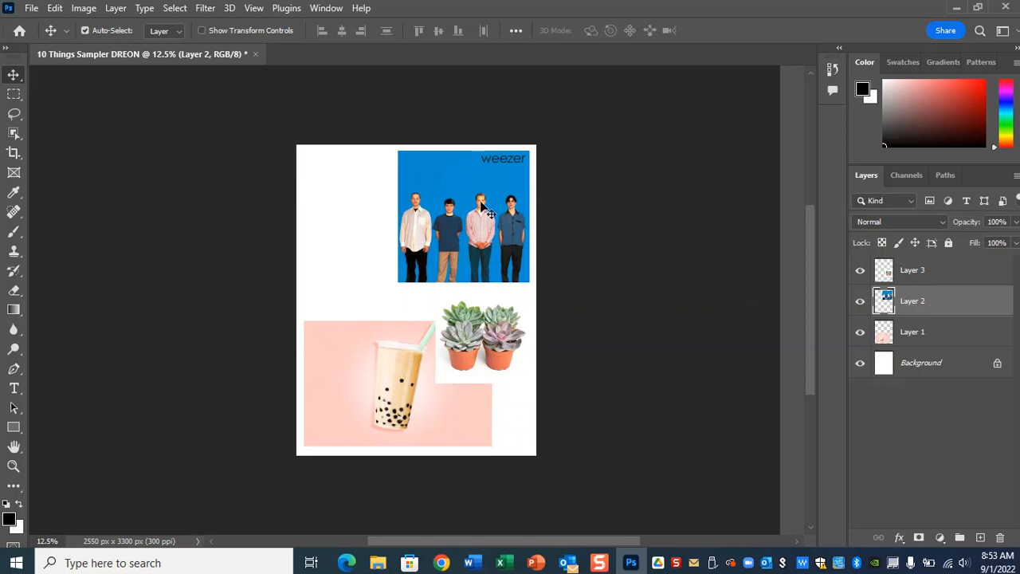
{"action": "left_click", "coordinate": [922, 308]}
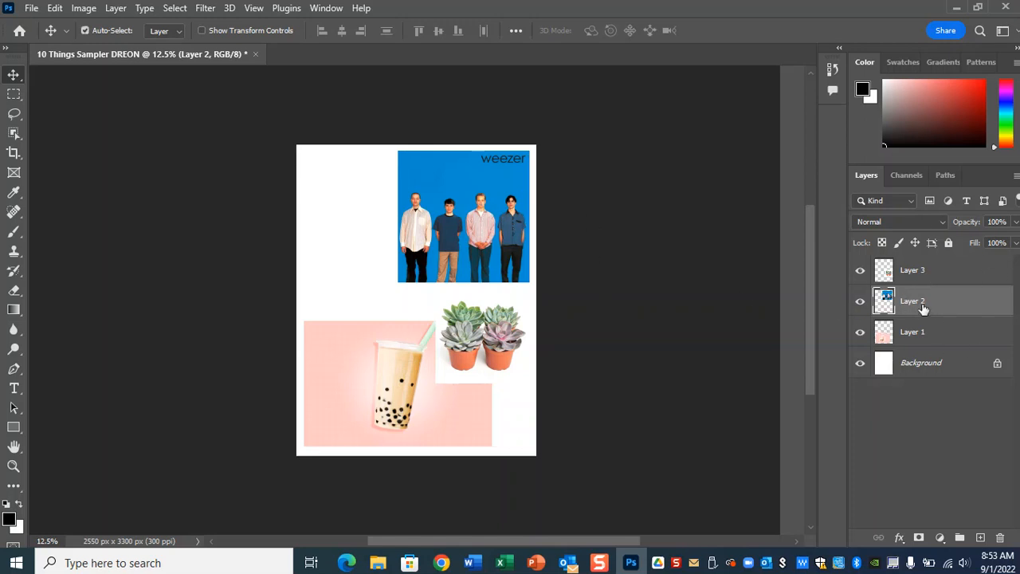
{"action": "key", "text": "ctrl"}
{"action": "key", "text": "ctrl"}
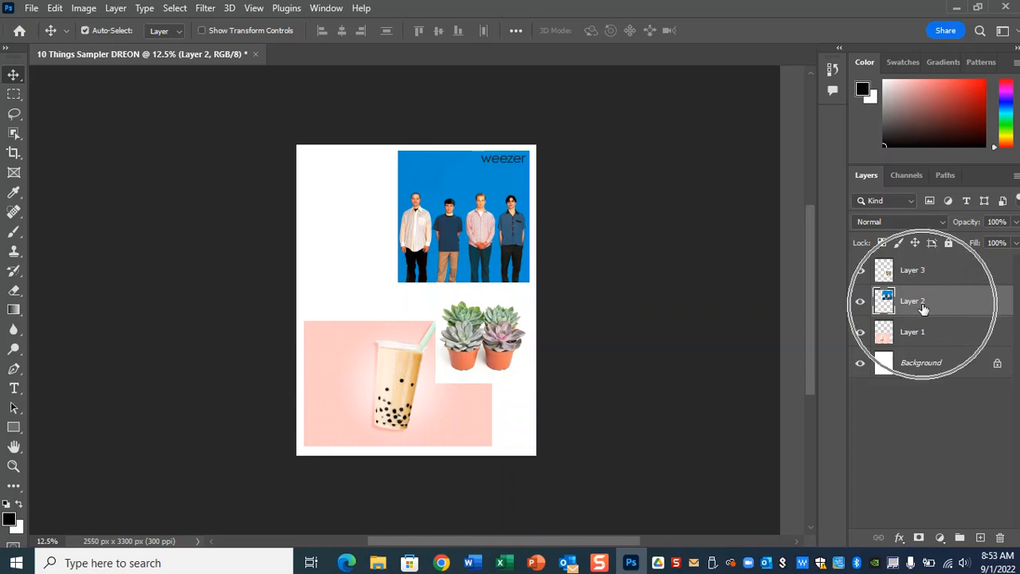
{"action": "key", "text": "ctrl"}
{"action": "left_click", "coordinate": [54, 9]}
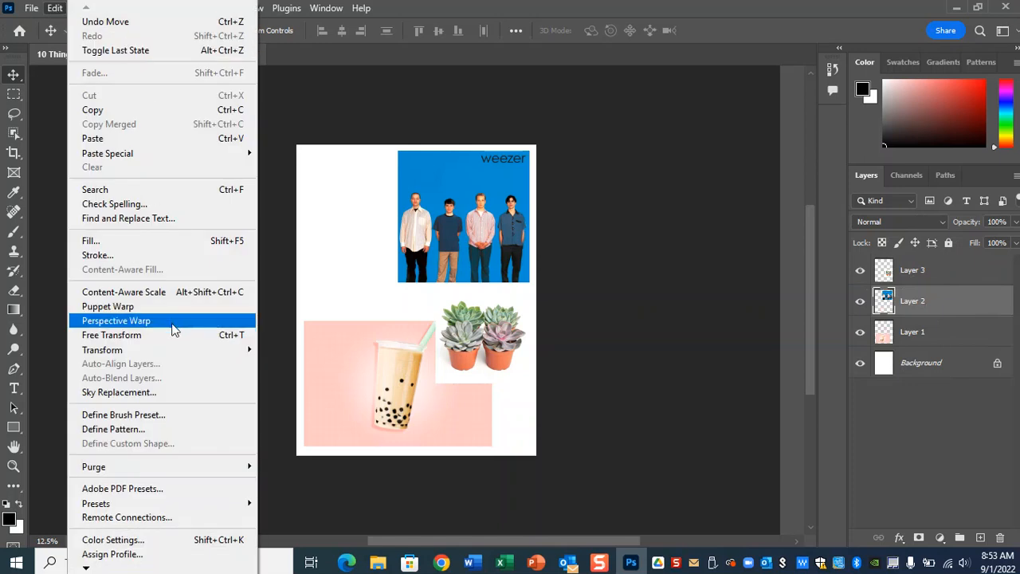
{"action": "key", "text": "ctrl"}
{"action": "key", "text": "ctrl"}
{"action": "key", "text": "ctrl"}
{"action": "key", "text": "ctrl"}
{"action": "key", "text": "ctrl"}
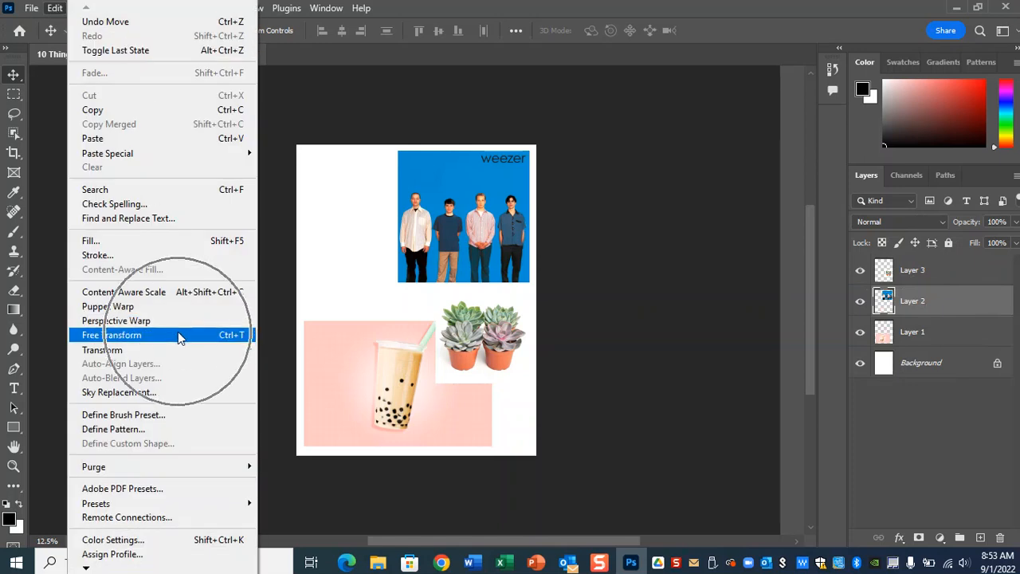
{"action": "key", "text": "ctrl"}
{"action": "key", "text": "ctrl"}
{"action": "key", "text": "ctrl"}
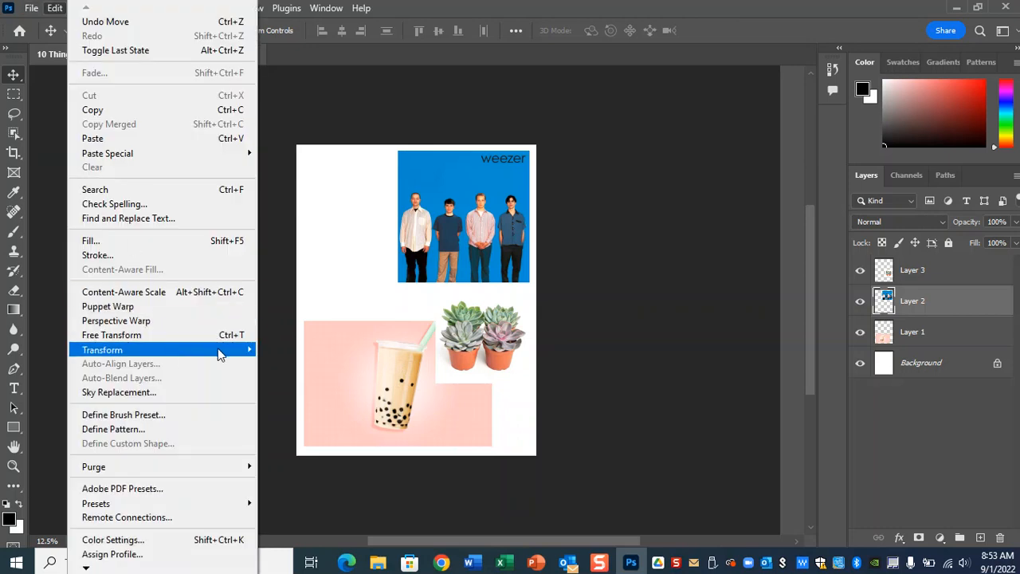
{"action": "key", "text": "ctrl"}
{"action": "key", "text": "ctrl"}
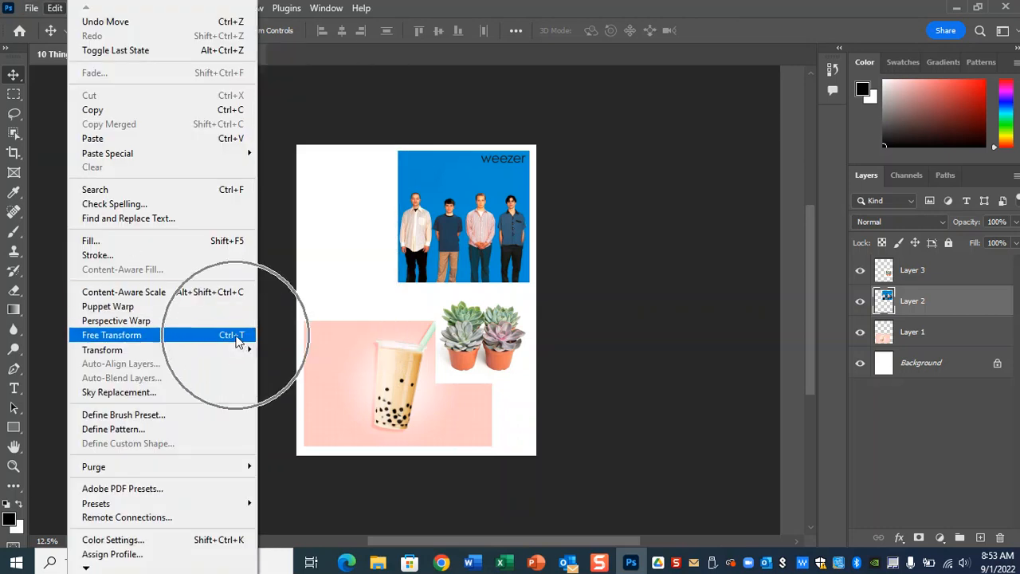
{"action": "key", "text": "ctrl"}
{"action": "key", "text": "ctrl"}
{"action": "key", "text": "Escape"}
Scale the Weezer album cover down proportionally to about 69% with Free Transform, keeping its upper-right corner in place.
{"action": "key", "text": "ctrl+t"}
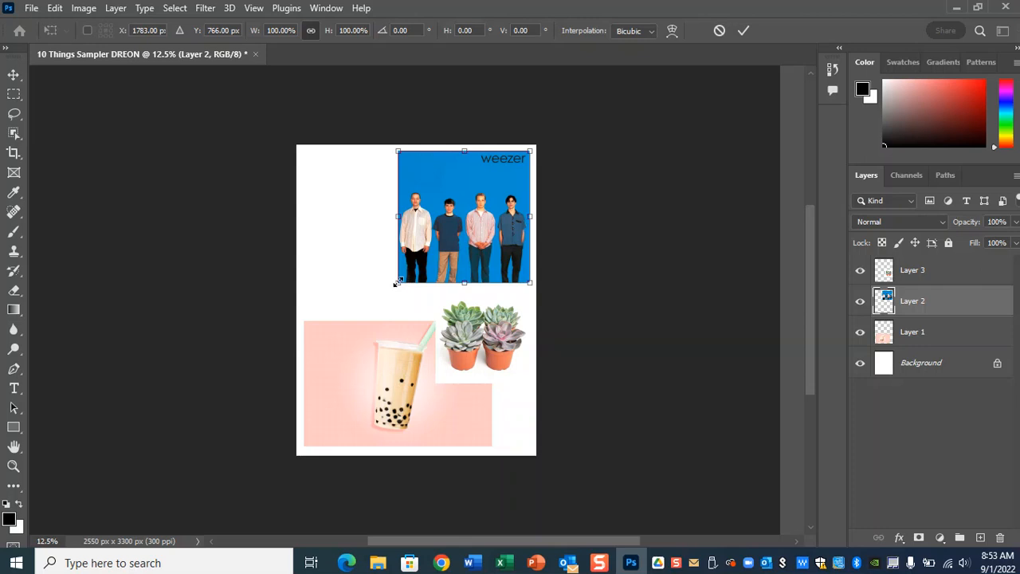
{"action": "left_click_drag", "start_coordinate": [399, 280], "coordinate": [448, 228]}
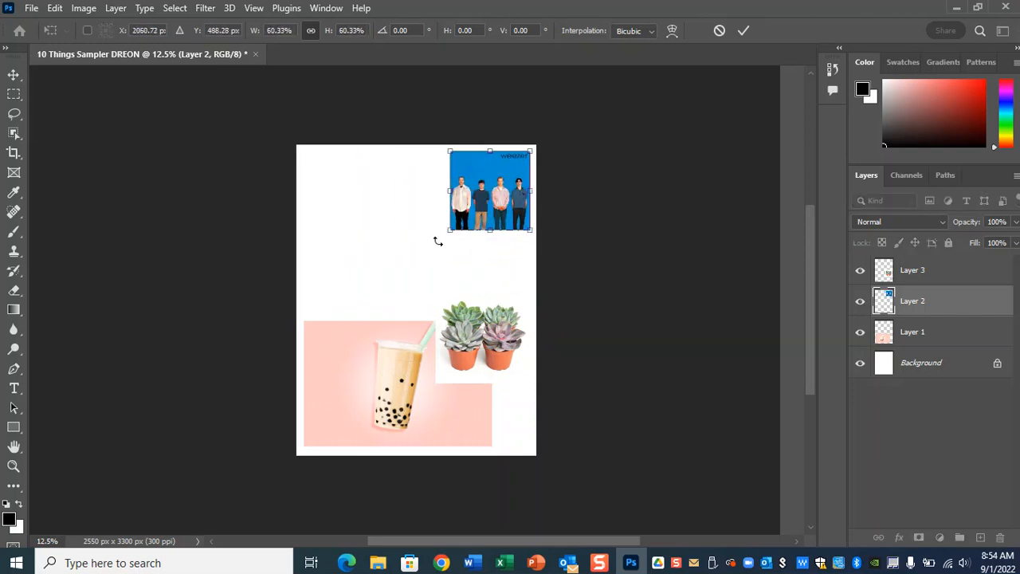
{"action": "left_click_drag", "start_coordinate": [448, 229], "coordinate": [439, 243]}
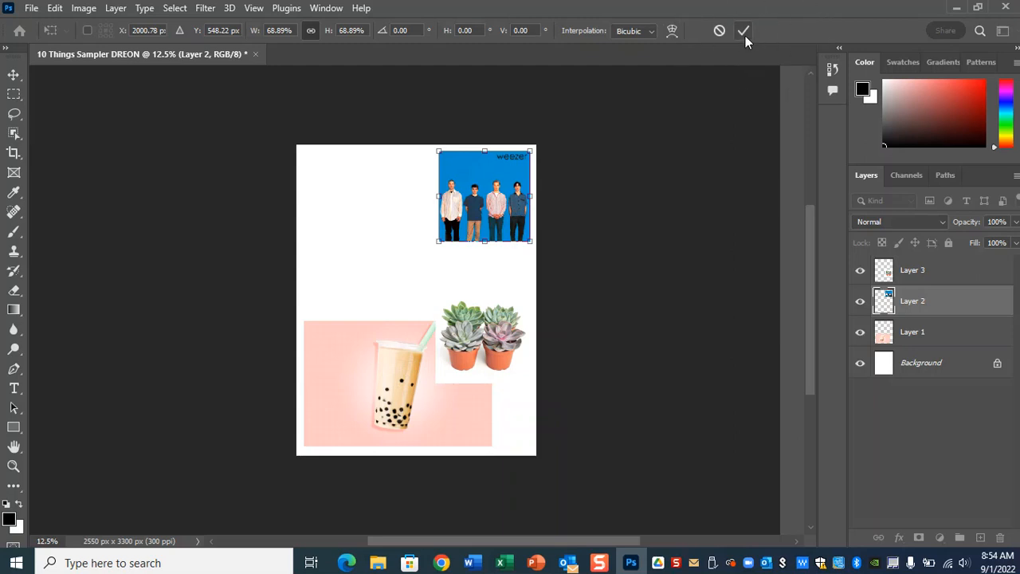
{"action": "key", "text": "Return"}
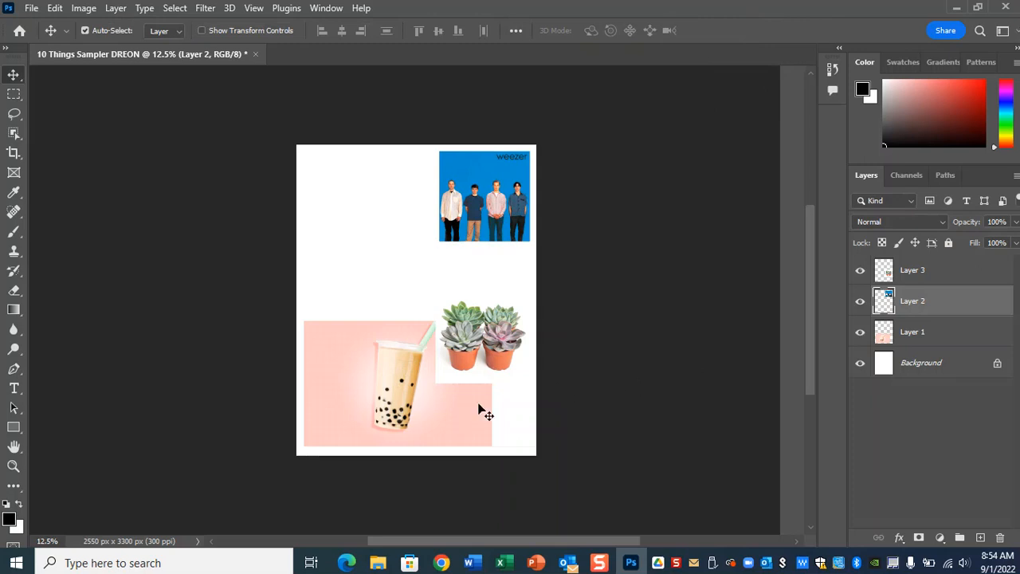
Scale the boba tea picture to about 53% with Free Transform and move it up along the page's left side to mid-height.
{"action": "left_click", "coordinate": [376, 370]}
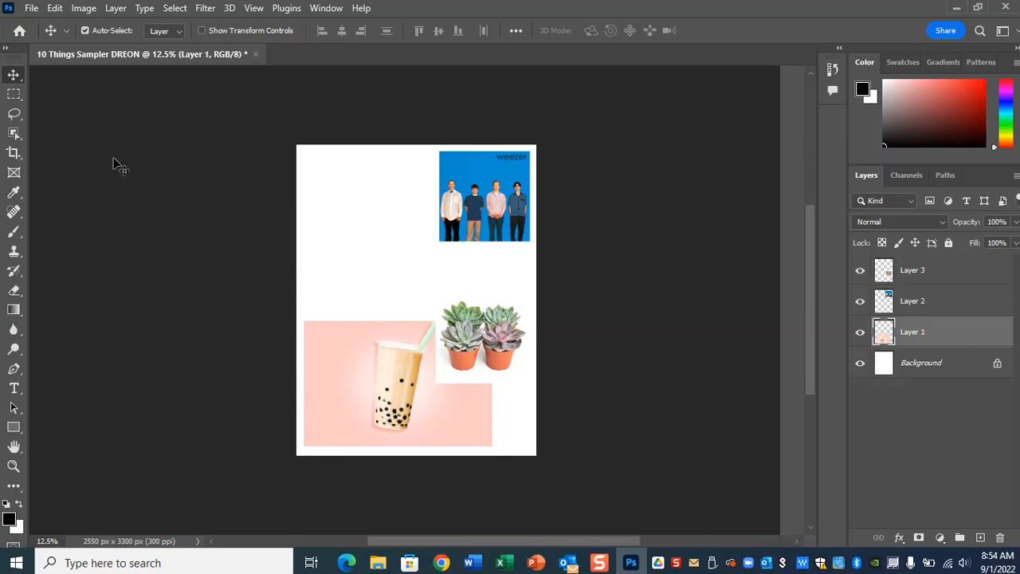
{"action": "left_click", "coordinate": [55, 8]}
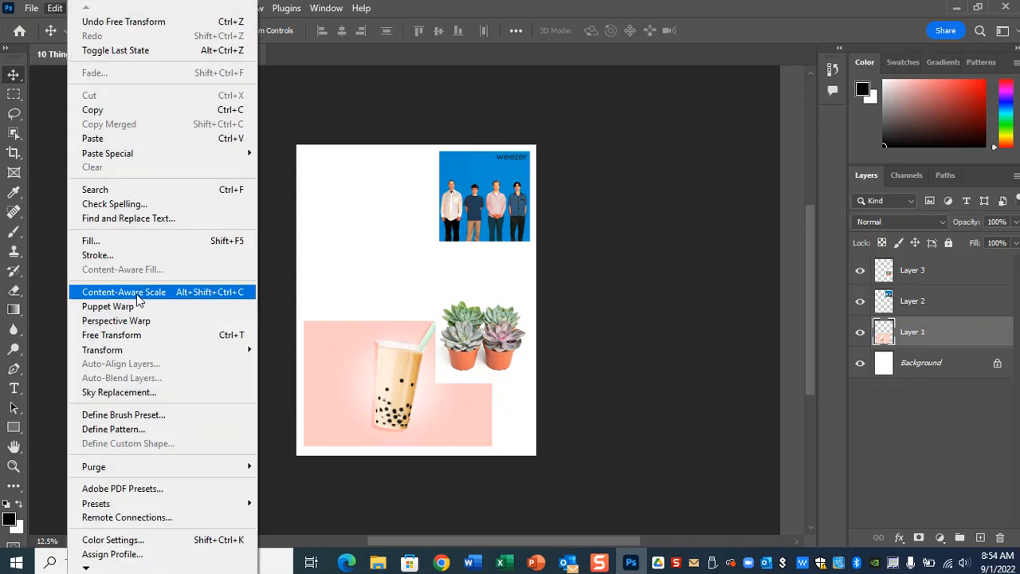
{"action": "left_click", "coordinate": [119, 335]}
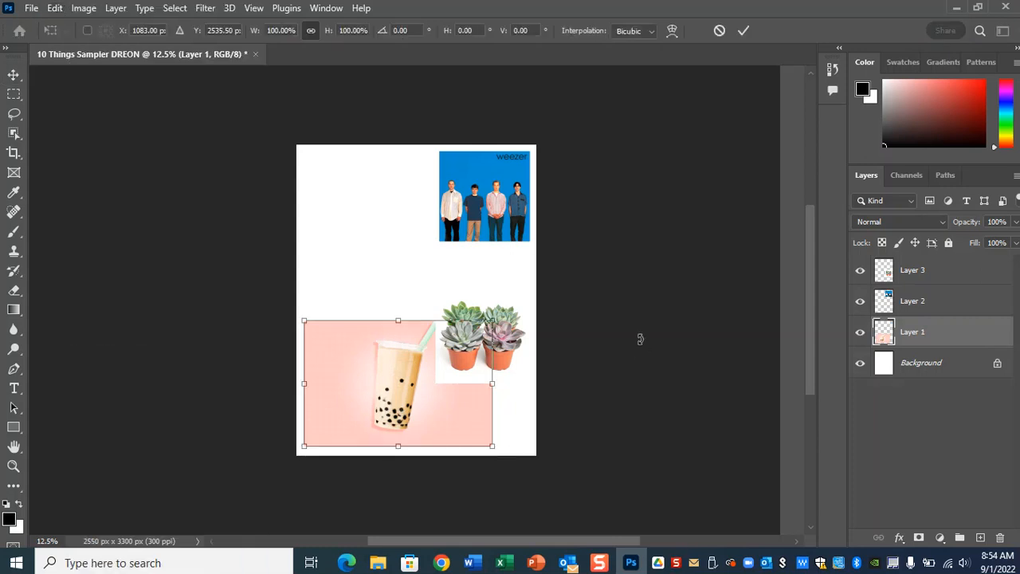
{"action": "left_click_drag", "start_coordinate": [492, 319], "coordinate": [403, 351]}
{"action": "left_click_drag", "start_coordinate": [379, 407], "coordinate": [377, 290]}
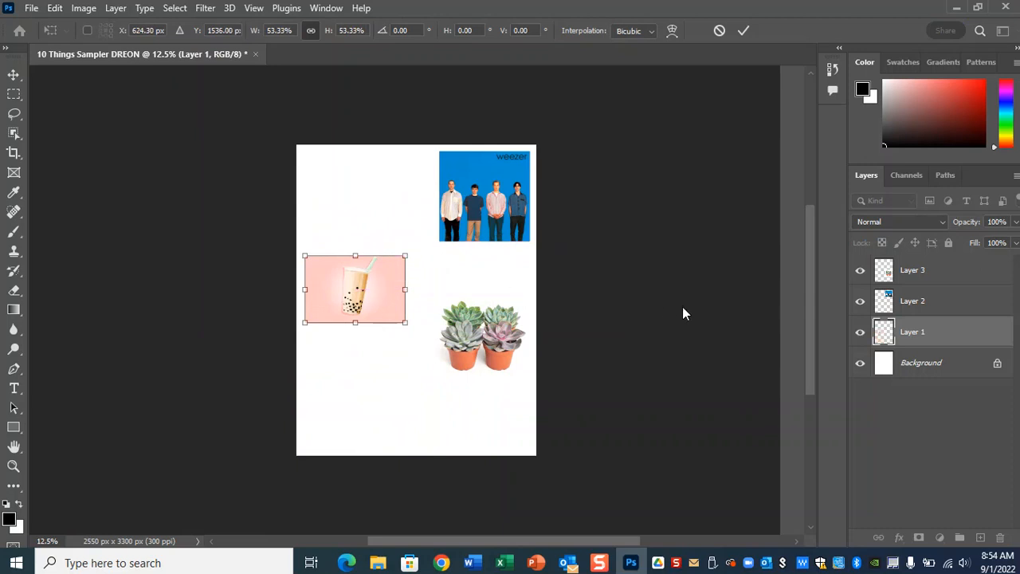
{"action": "key", "text": "Return"}
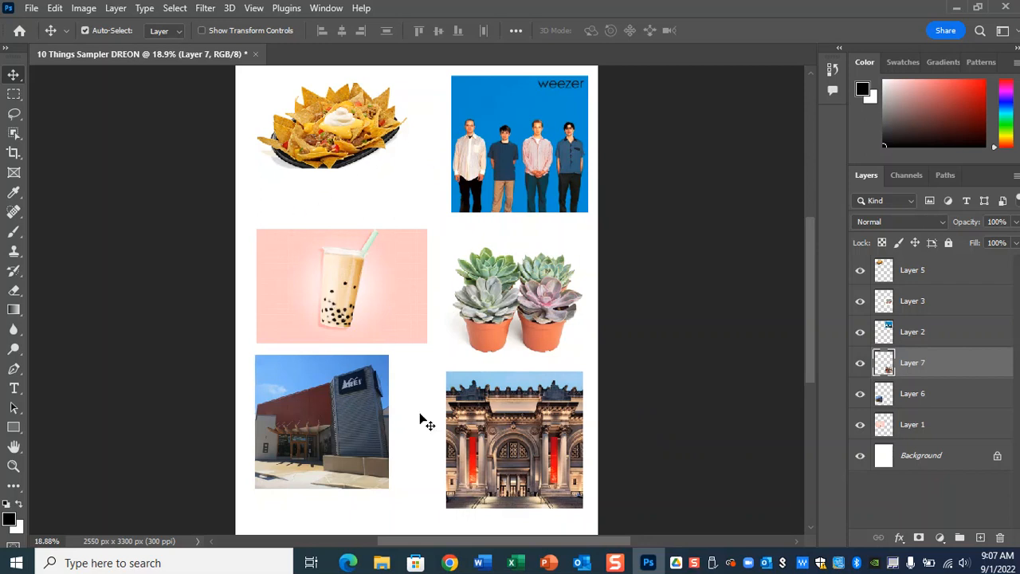
Select Layers 1 through 5 in the stack together, scale all six pictures to about 78%, and move them near the page's top.
{"action": "scroll", "coordinate": [592, 461], "scroll_direction": "down", "scroll_amount": 1}
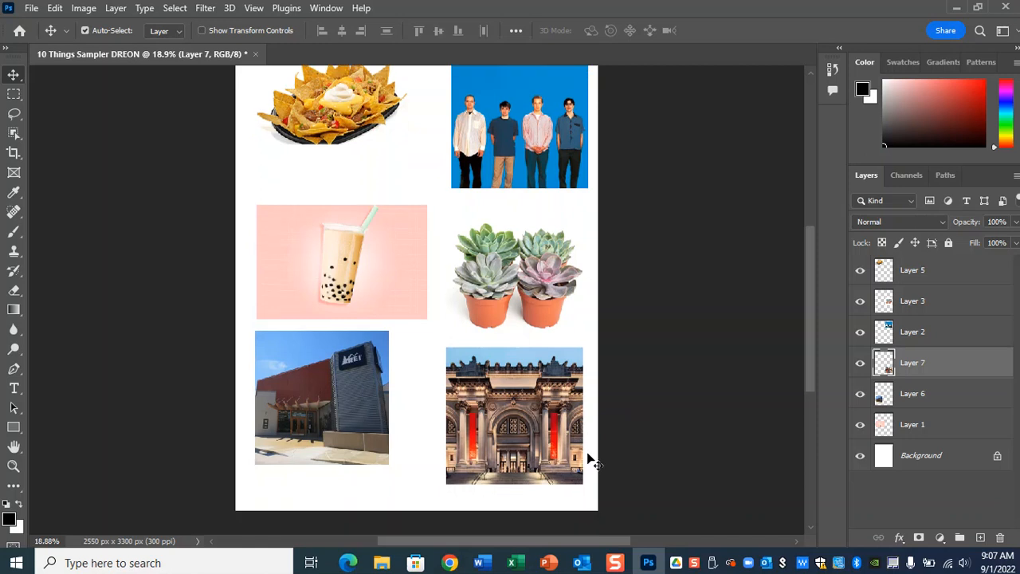
{"action": "scroll", "coordinate": [592, 461], "scroll_direction": "up", "scroll_amount": 1}
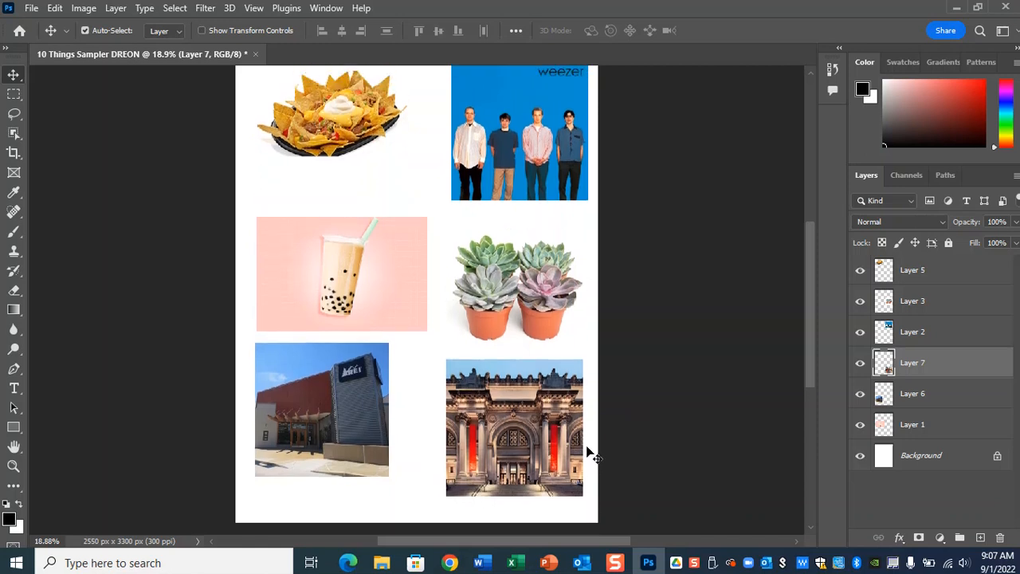
{"action": "left_click", "coordinate": [955, 428]}
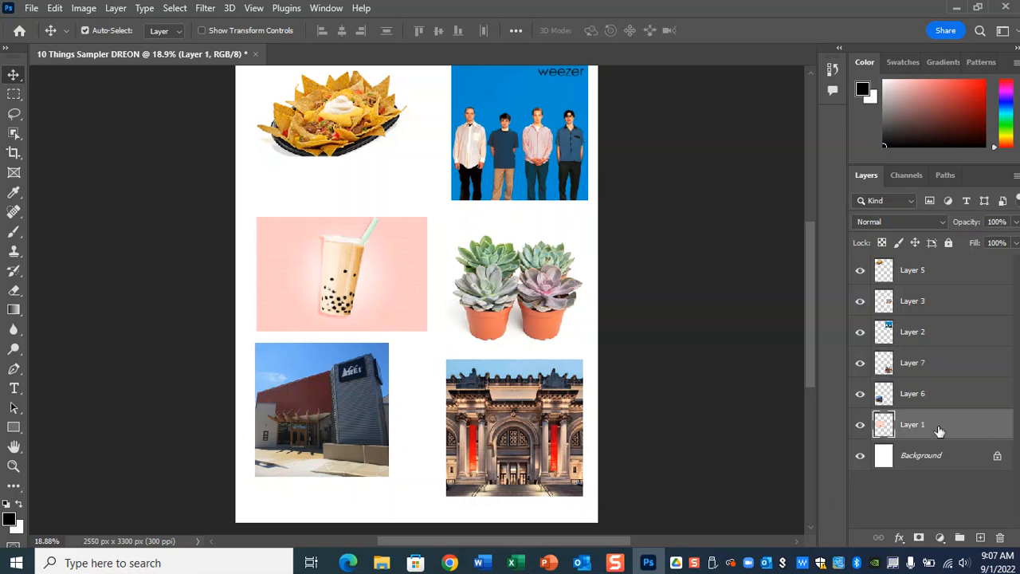
{"action": "scroll", "coordinate": [954, 428], "scroll_direction": "up", "scroll_amount": 1}
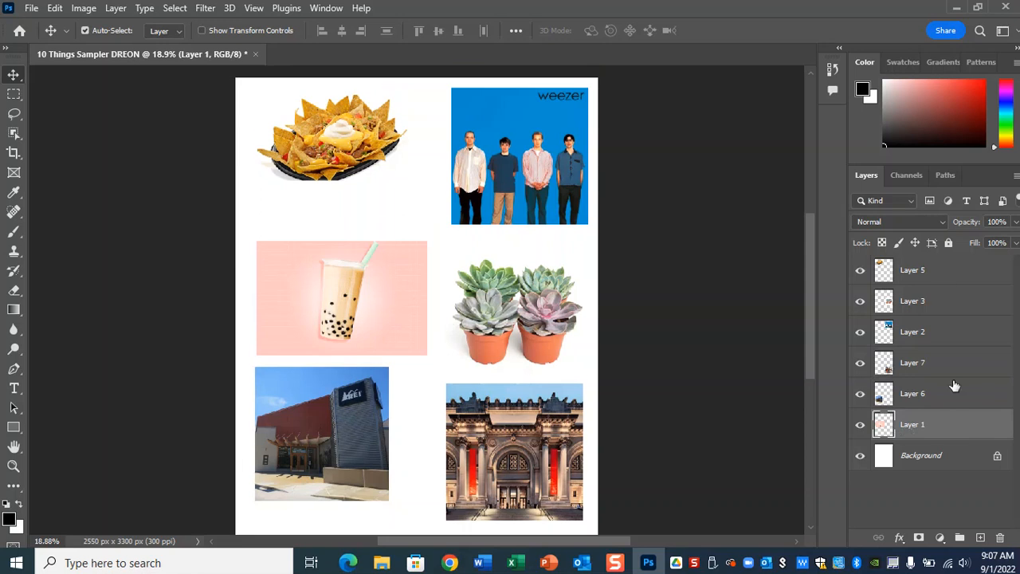
{"action": "left_click", "coordinate": [951, 274], "text": "shift"}
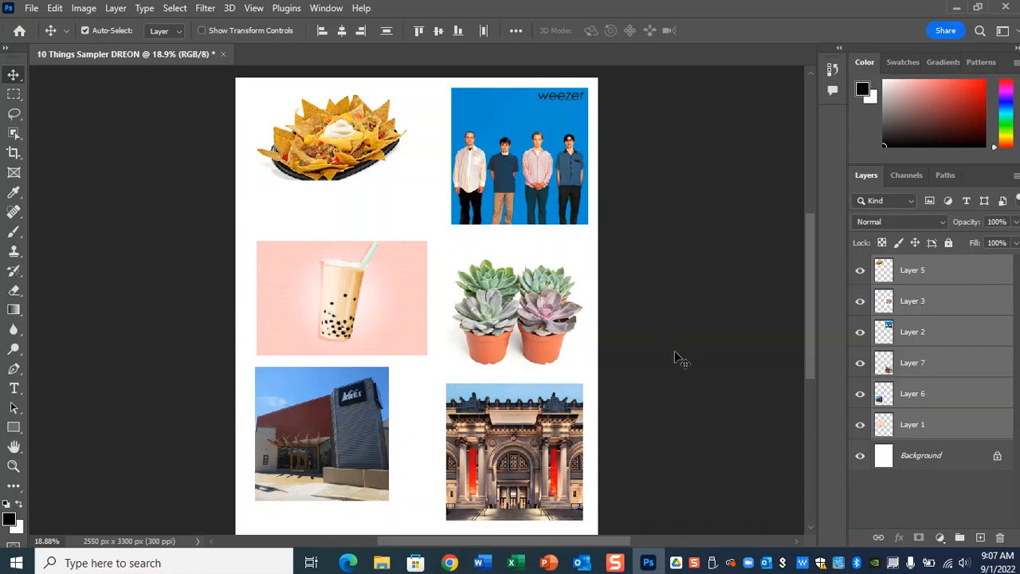
{"action": "left_click", "coordinate": [54, 8]}
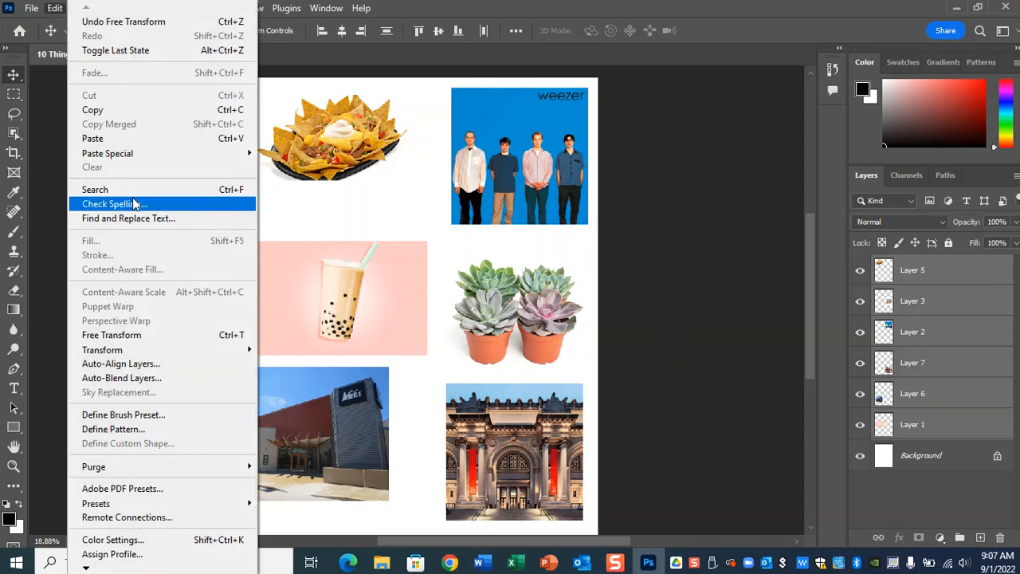
{"action": "left_click", "coordinate": [141, 337]}
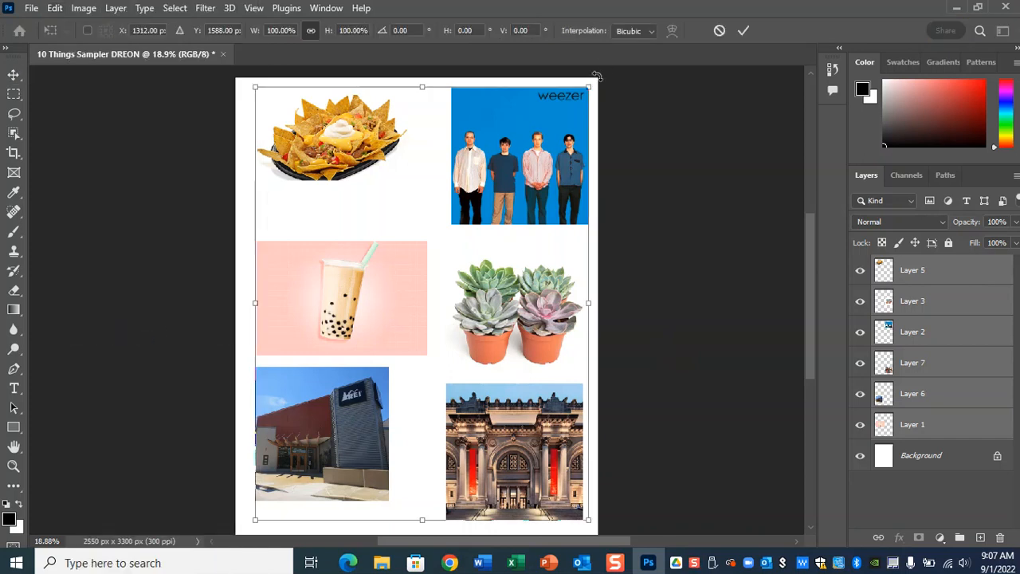
{"action": "left_click_drag", "start_coordinate": [591, 83], "coordinate": [524, 185]}
{"action": "left_click_drag", "start_coordinate": [466, 236], "coordinate": [498, 147]}
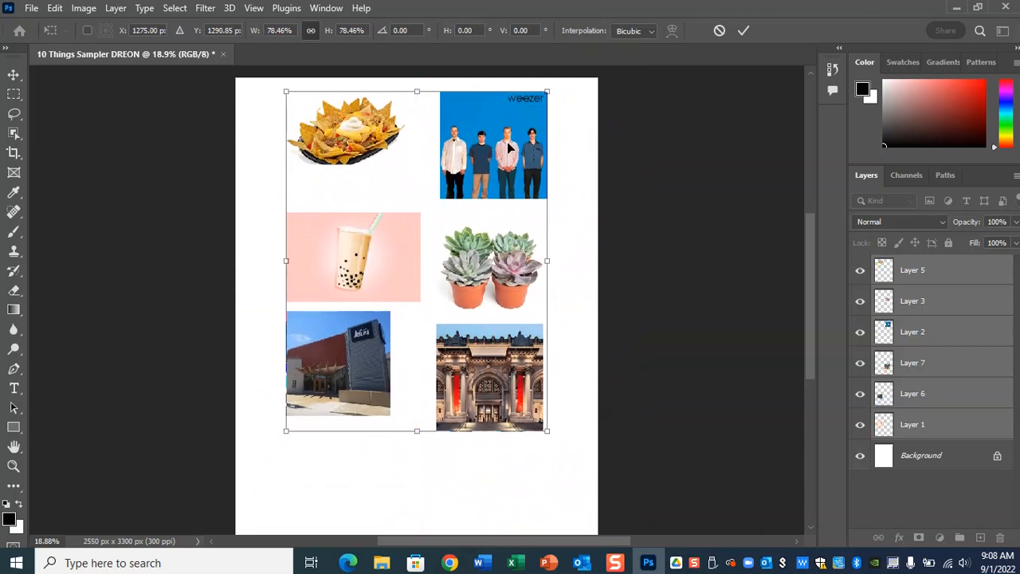
{"action": "key", "text": "Return"}
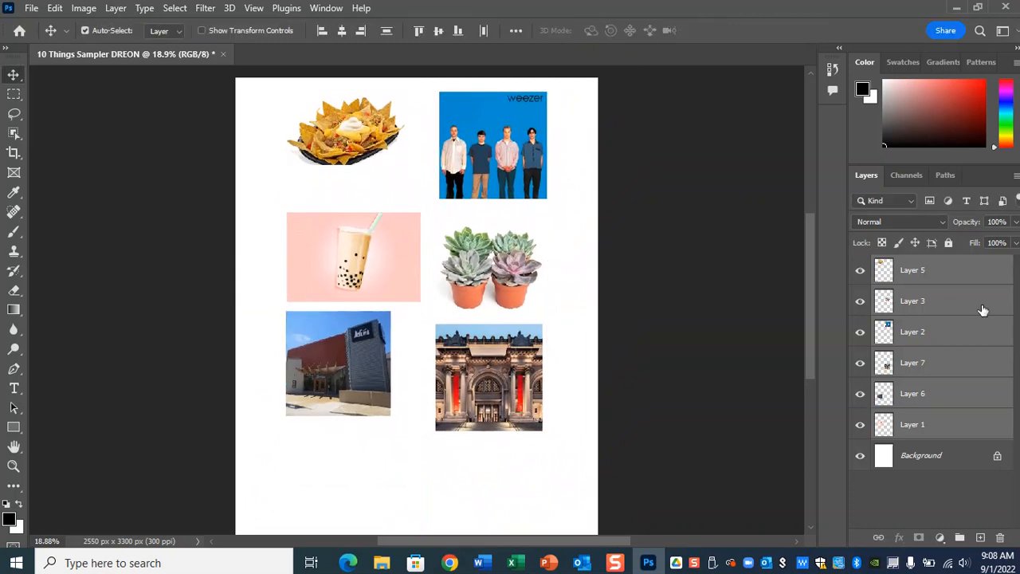
Reselect all six picture layers and enlarge them together to about 131% with Free Transform, filling the page width.
{"action": "left_click", "coordinate": [949, 275]}
{"action": "left_click", "coordinate": [945, 430]}
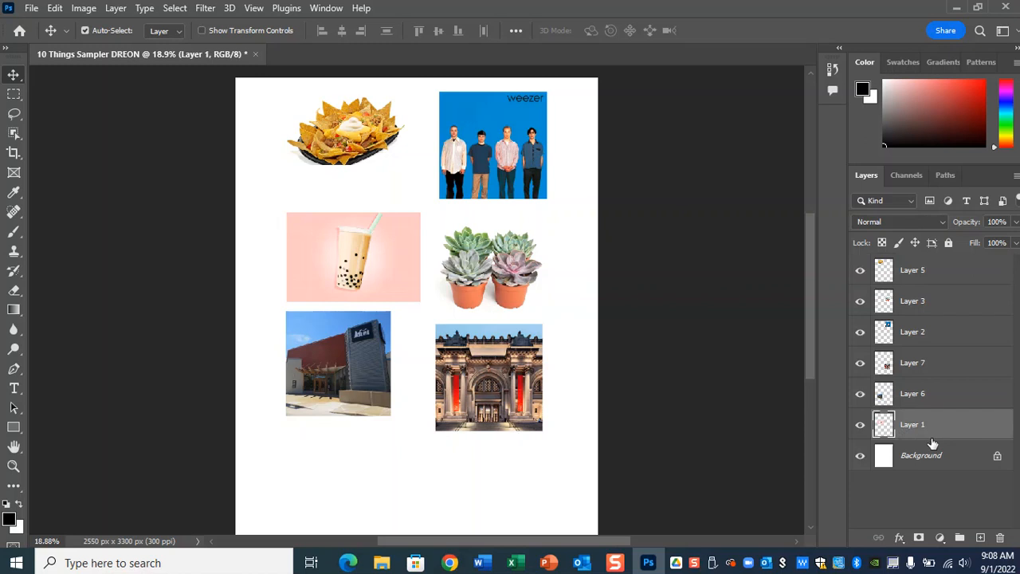
{"action": "left_click", "coordinate": [957, 271], "text": "shift"}
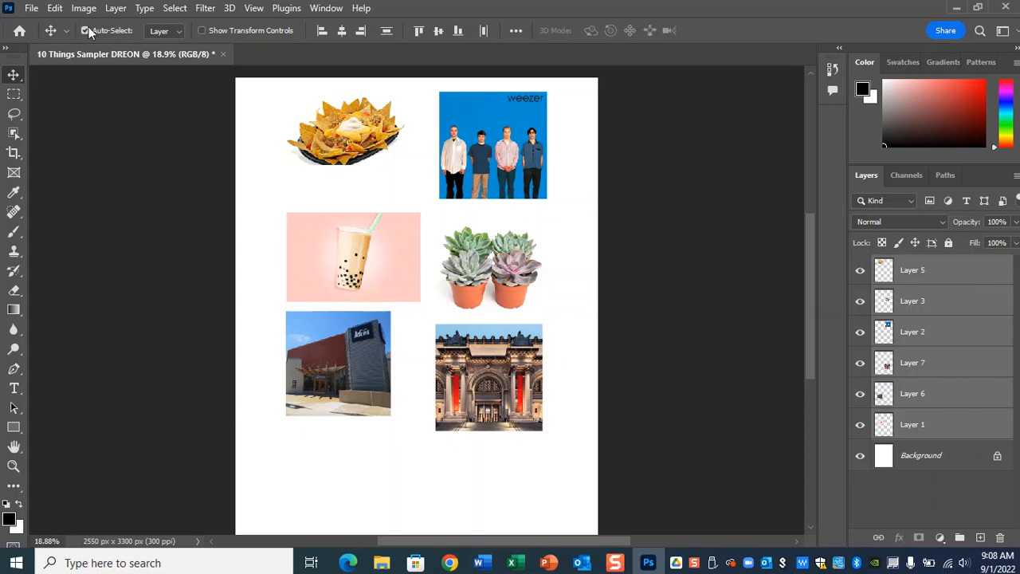
{"action": "left_click", "coordinate": [55, 9]}
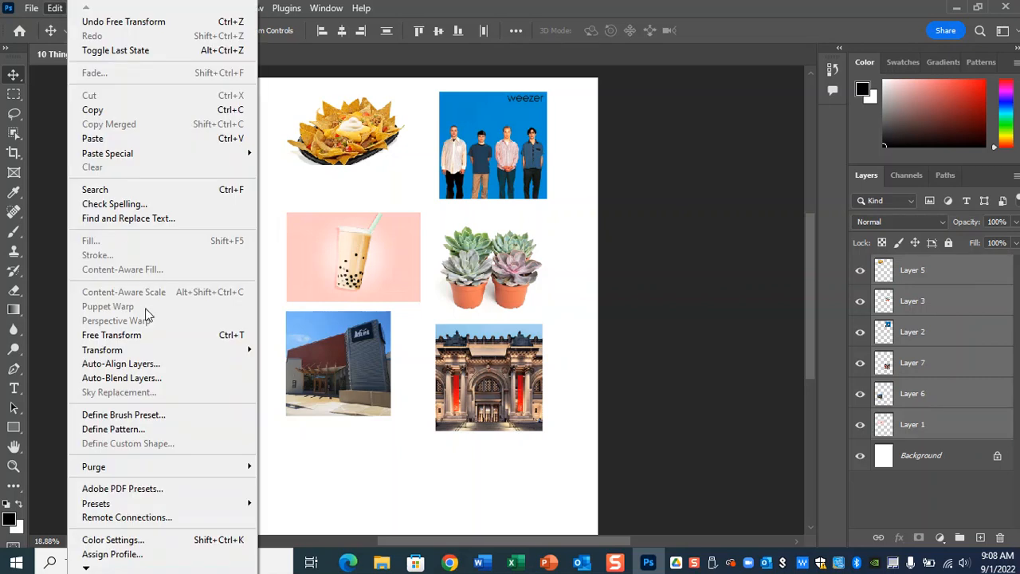
{"action": "left_click", "coordinate": [240, 338]}
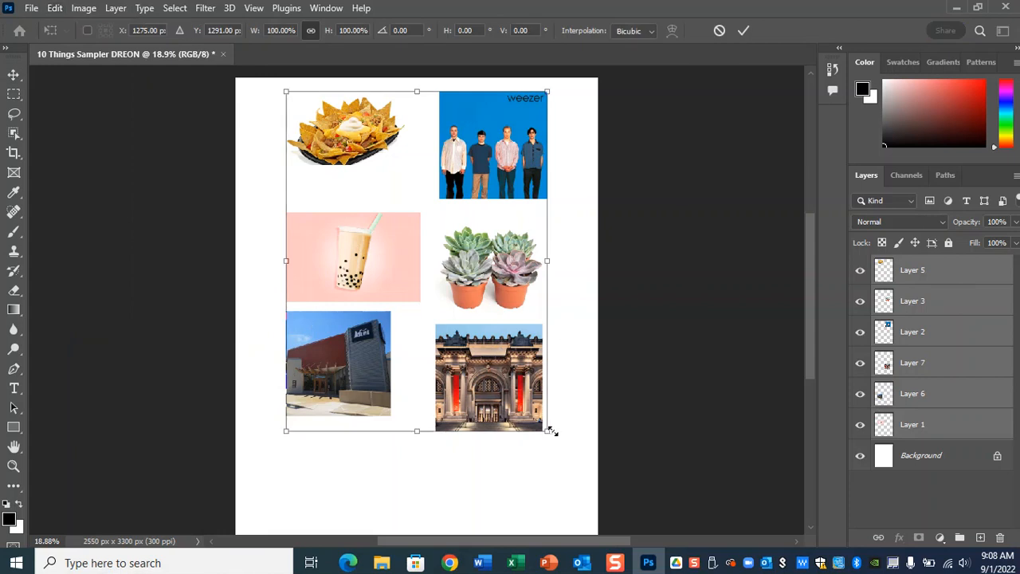
{"action": "left_click_drag", "start_coordinate": [550, 432], "coordinate": [656, 518]}
{"action": "left_click_drag", "start_coordinate": [588, 459], "coordinate": [550, 453]}
{"action": "key", "text": "Return"}
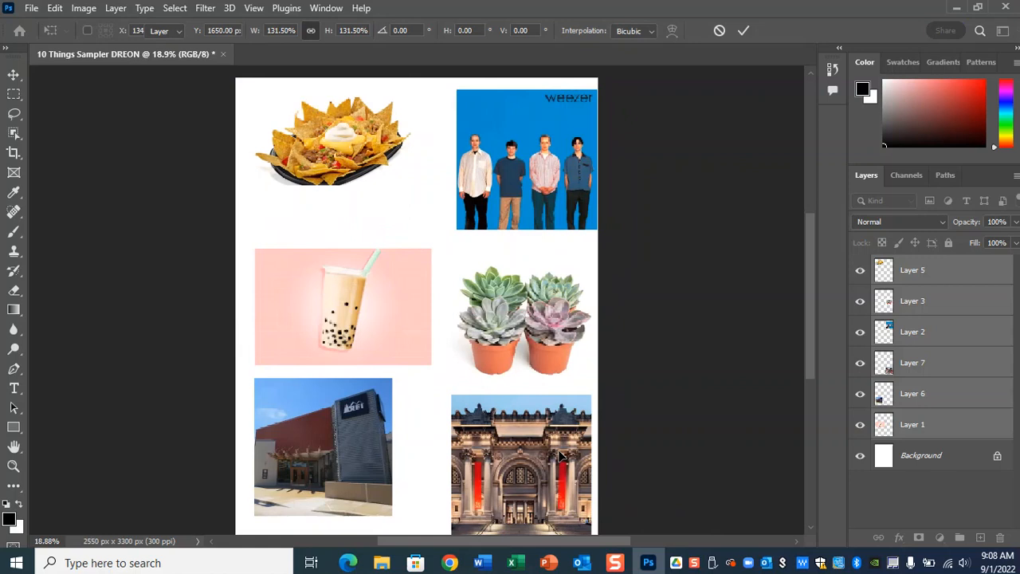
Shrink the six pictures together with Free Transform and center them in the upper part of the page.
{"action": "key", "text": "ctrl+t"}
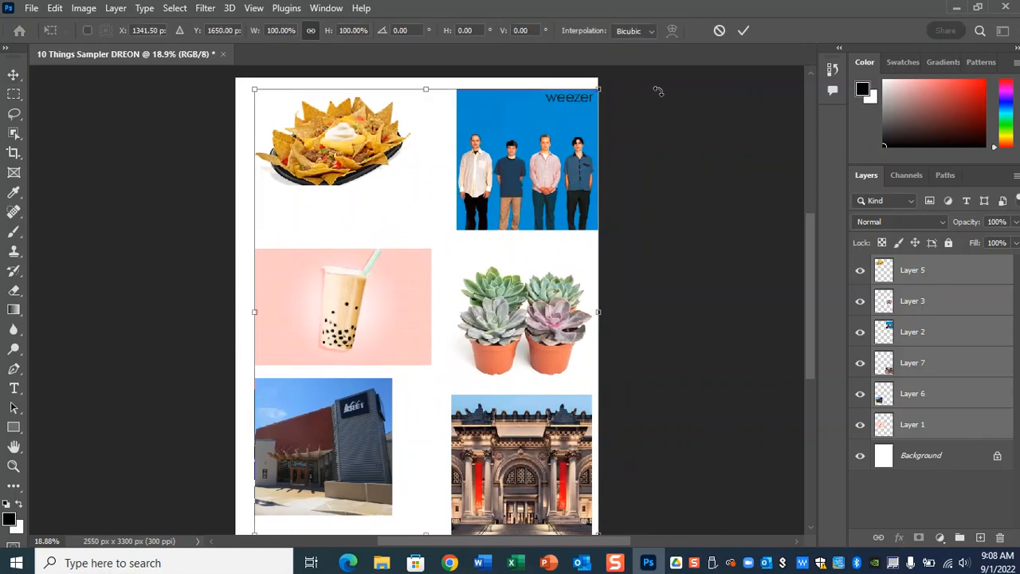
{"action": "left_click_drag", "start_coordinate": [599, 84], "coordinate": [510, 228]}
{"action": "left_click_drag", "start_coordinate": [462, 275], "coordinate": [493, 145]}
{"action": "key", "text": "Return"}
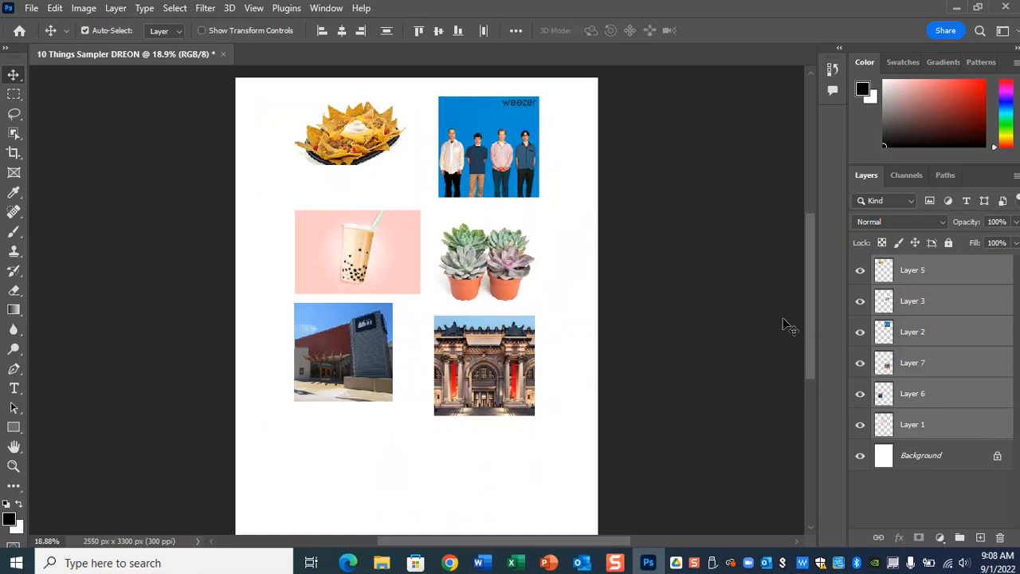
Make the nachos on Layer 5 the only selected layer and enlarge them to about 149%, positioned beside the Weezer album cover.
{"action": "left_click", "coordinate": [729, 321]}
{"action": "left_click", "coordinate": [938, 274]}
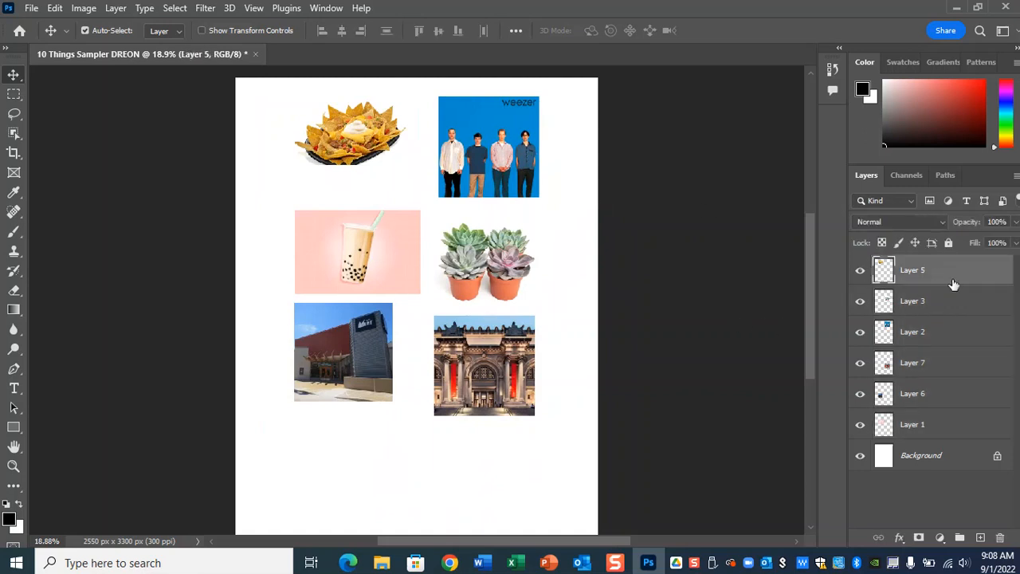
{"action": "left_click", "coordinate": [861, 271]}
{"action": "left_click", "coordinate": [861, 271]}
{"action": "left_click", "coordinate": [861, 272]}
{"action": "left_click", "coordinate": [861, 272]}
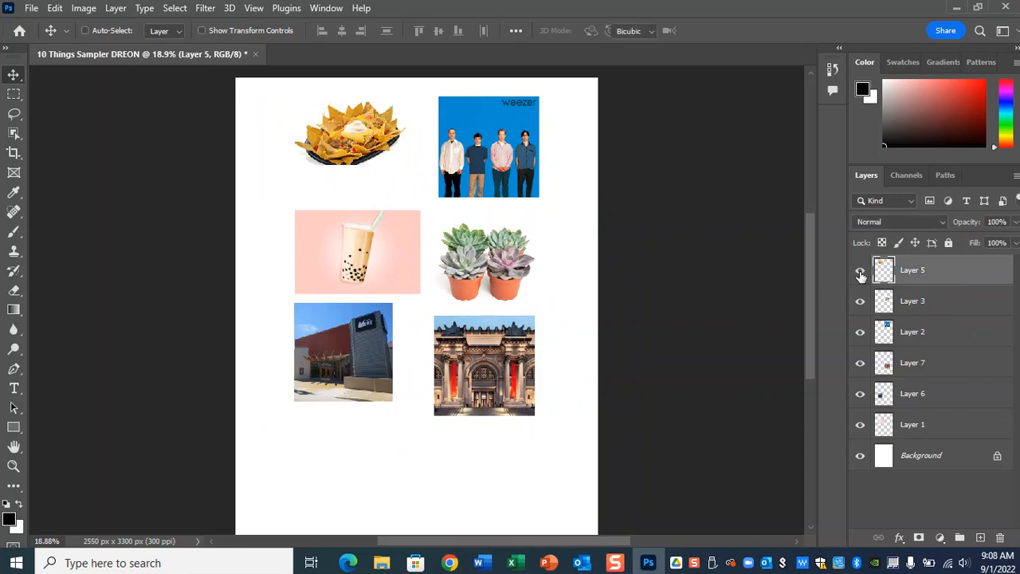
{"action": "key", "text": "ctrl+t"}
{"action": "left_click_drag", "start_coordinate": [292, 165], "coordinate": [246, 212]}
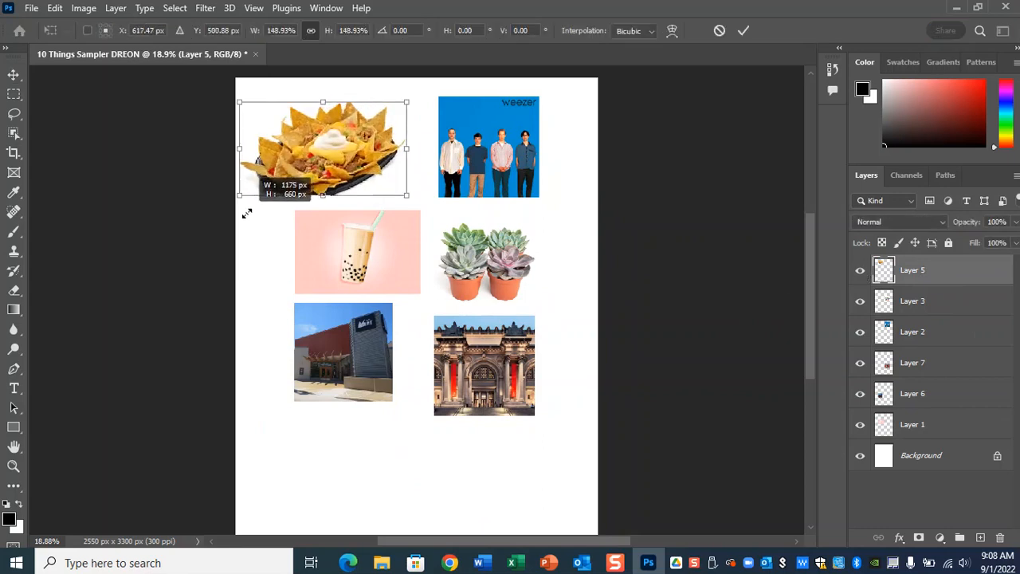
{"action": "left_click_drag", "start_coordinate": [351, 183], "coordinate": [366, 180]}
{"action": "key", "text": "Return"}
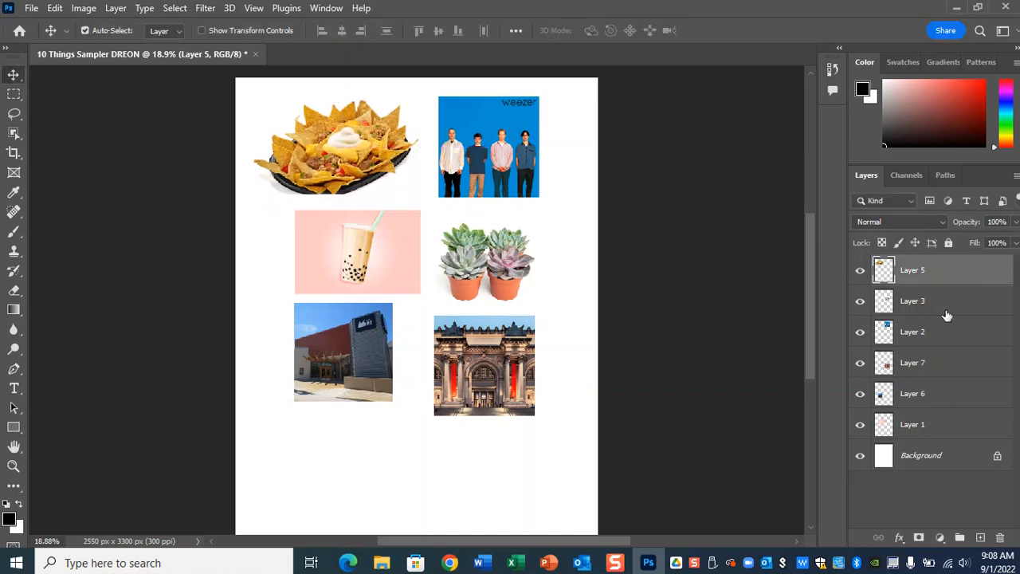
Enlarge the museum facade on Layer 7 to about 192% with Free Transform and move it toward the page's lower-right corner.
{"action": "left_click", "coordinate": [940, 360]}
{"action": "key", "text": "ctrl+t"}
{"action": "left_click_drag", "start_coordinate": [537, 417], "coordinate": [545, 468]}
{"action": "scroll", "coordinate": [571, 433], "scroll_direction": "down", "scroll_amount": 2}
{"action": "scroll", "coordinate": [571, 432], "scroll_direction": "down", "scroll_amount": 1}
{"action": "left_click_drag", "start_coordinate": [419, 324], "coordinate": [390, 294]}
{"action": "mouse_move", "coordinate": [504, 374]}
{"action": "left_mouse_down"}
{"action": "mouse_move", "coordinate": [522, 386]}
{"action": "mouse_move", "coordinate": [509, 388]}
{"action": "left_mouse_up"}
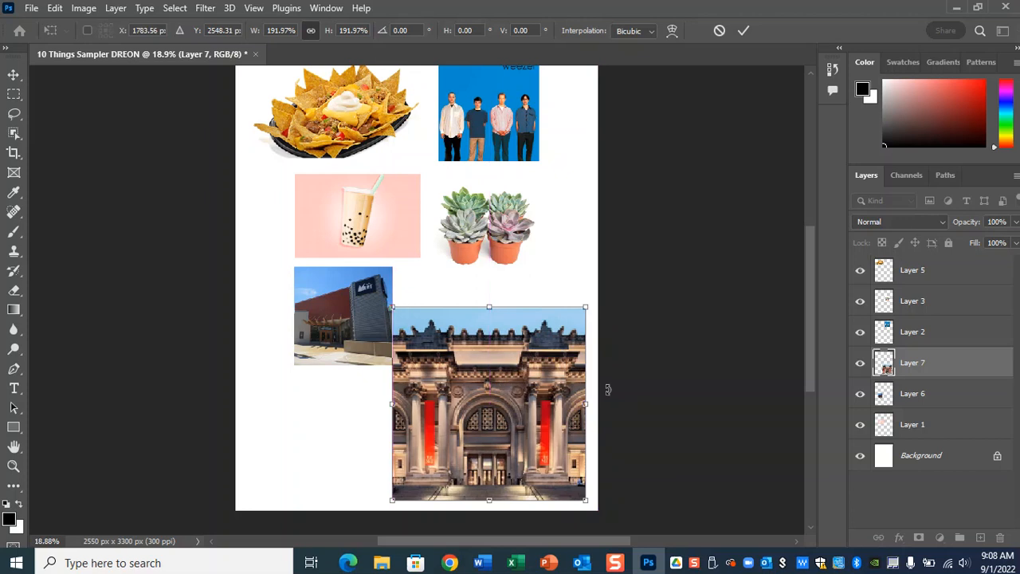
{"action": "key", "text": "Right"}
{"action": "key", "text": "Right"}
{"action": "key", "text": "Right"}
{"action": "key", "text": "Right"}
{"action": "key", "text": "Down"}
{"action": "key", "text": "Return"}
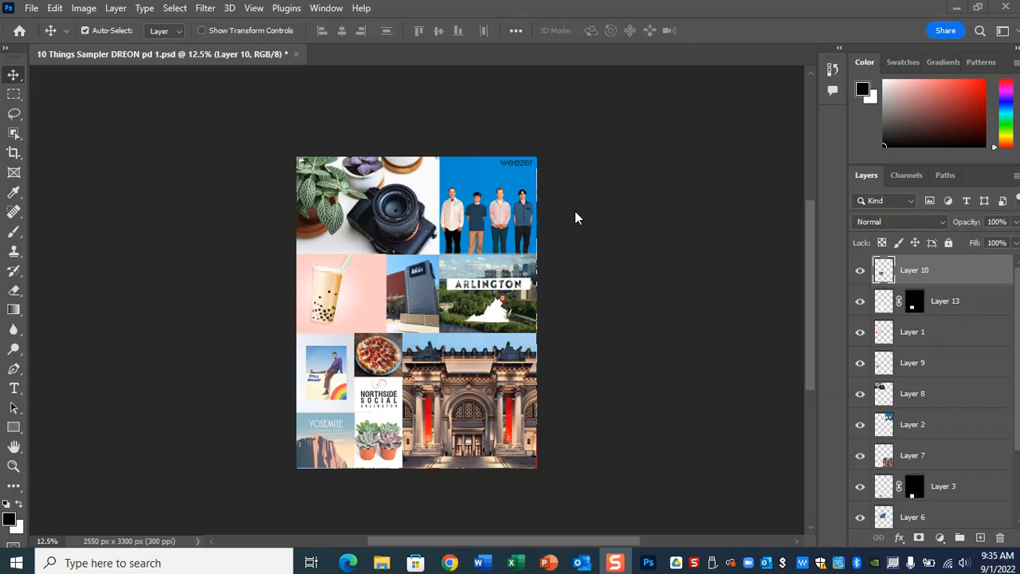
{"action": "left_click", "coordinate": [597, 340]}
{"action": "key", "text": "ctrl"}
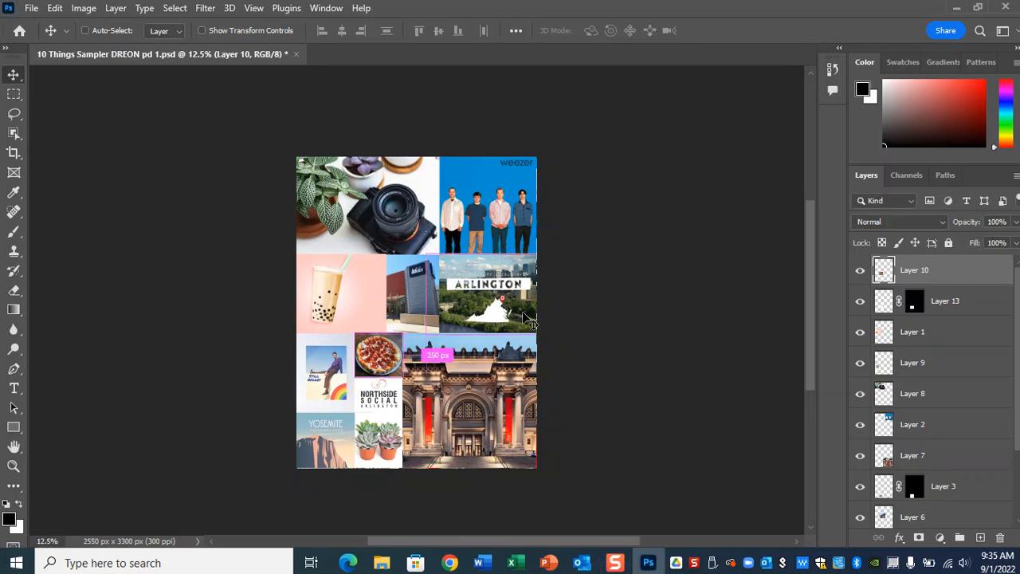
{"action": "scroll", "coordinate": [526, 319], "scroll_direction": "up", "scroll_amount": 2}
{"action": "scroll", "coordinate": [526, 319], "scroll_direction": "down", "scroll_amount": 1}
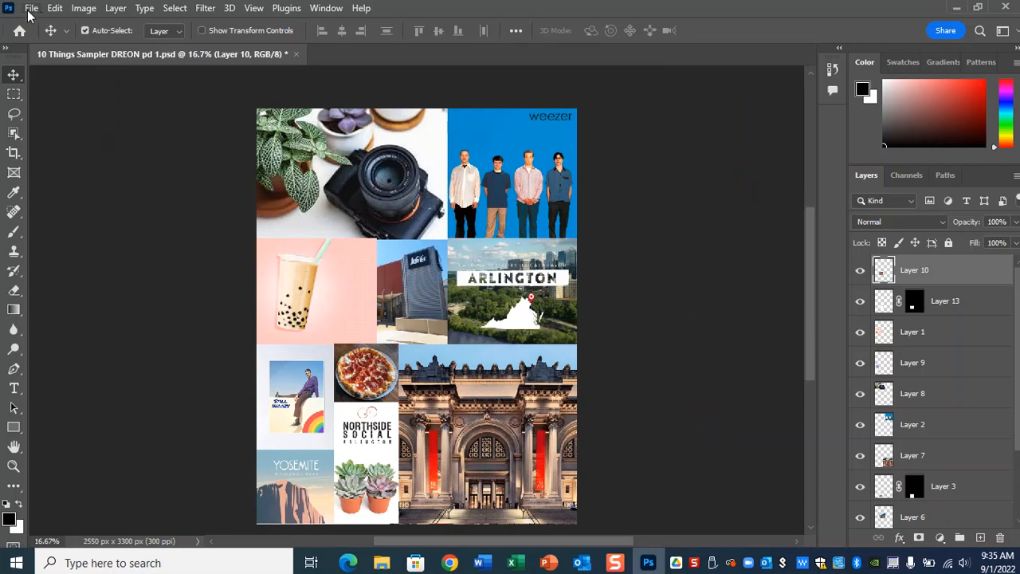
{"action": "key", "text": "ctrl"}
{"action": "key", "text": "ctrl"}
{"action": "key", "text": "ctrl"}
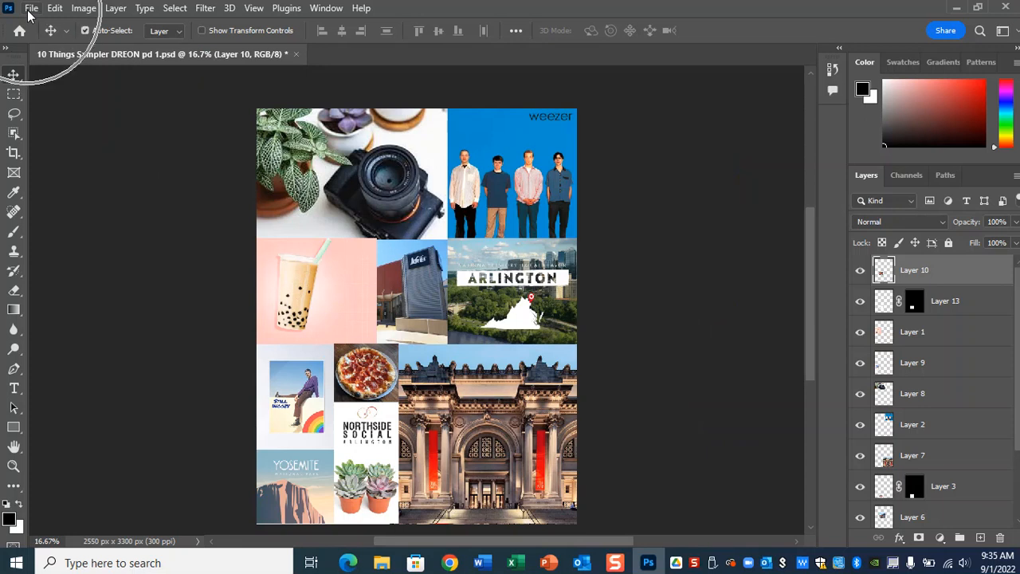
{"action": "key", "text": "ctrl"}
{"action": "key", "text": "ctrl"}
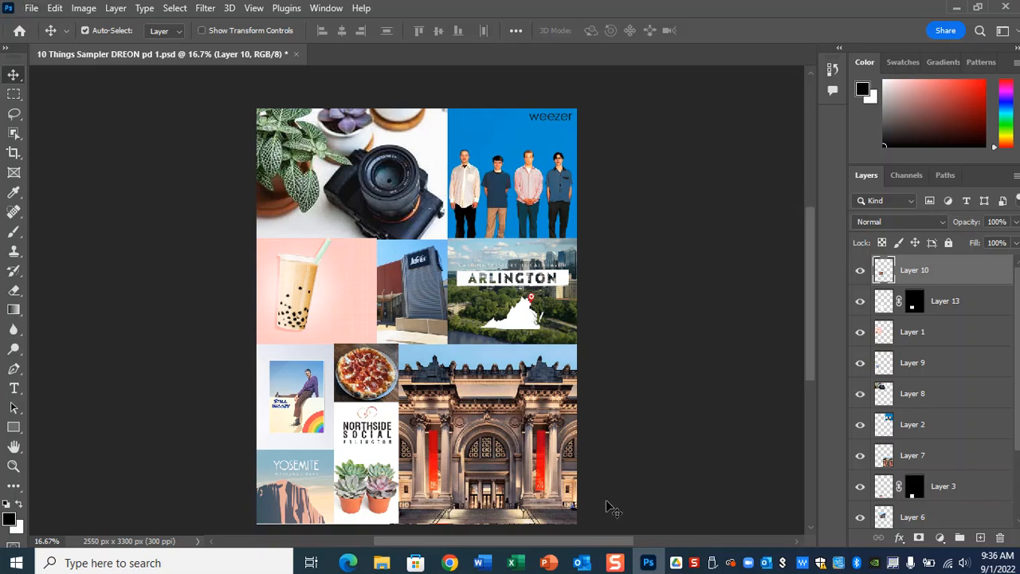
{"action": "key", "text": "ctrl"}
{"action": "key", "text": "ctrl"}
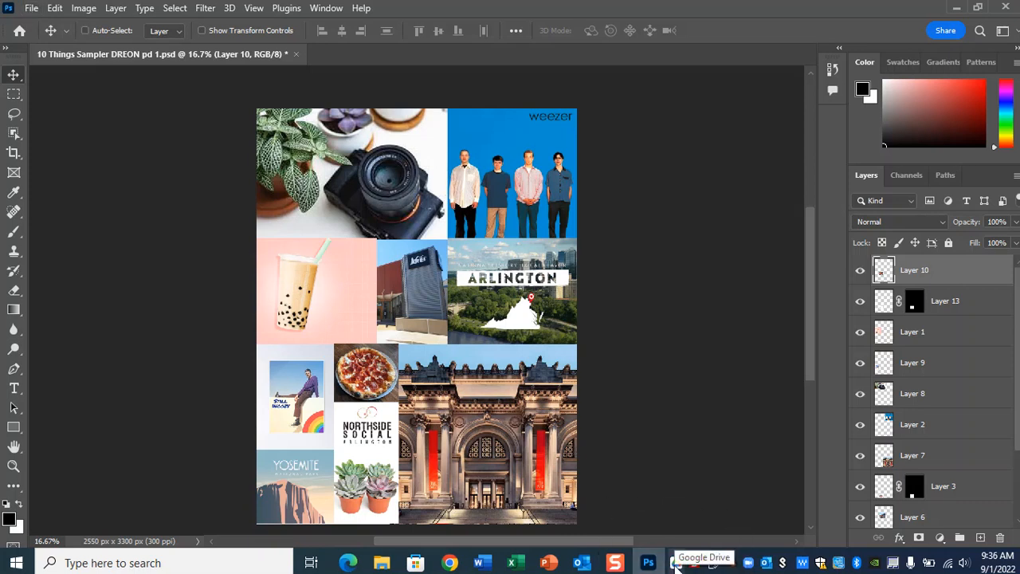
{"action": "key", "text": "ctrl"}
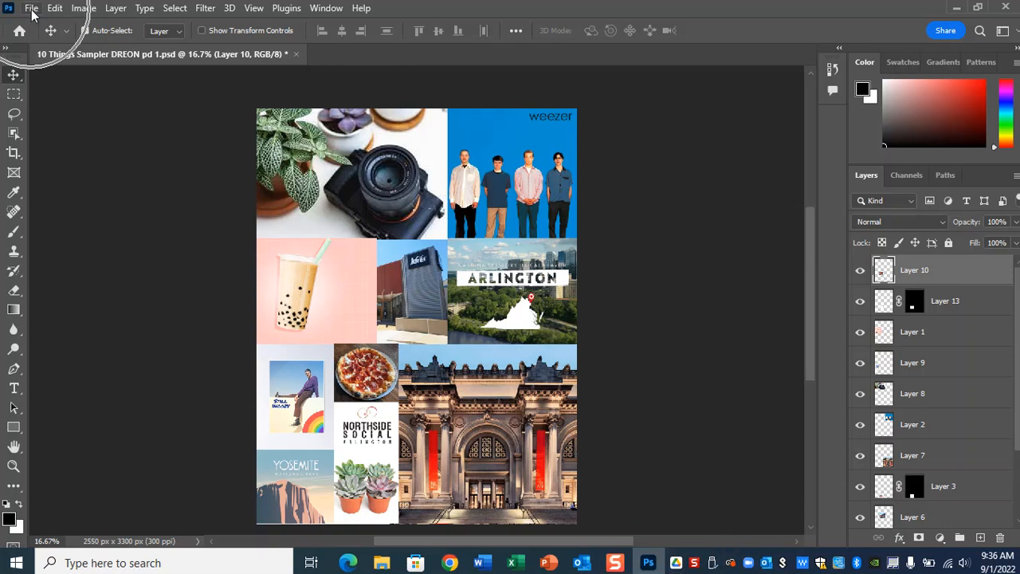
Start a Save As of the finished collage, choosing to save on the computer instead of Creative Cloud.
{"action": "left_click", "coordinate": [32, 9]}
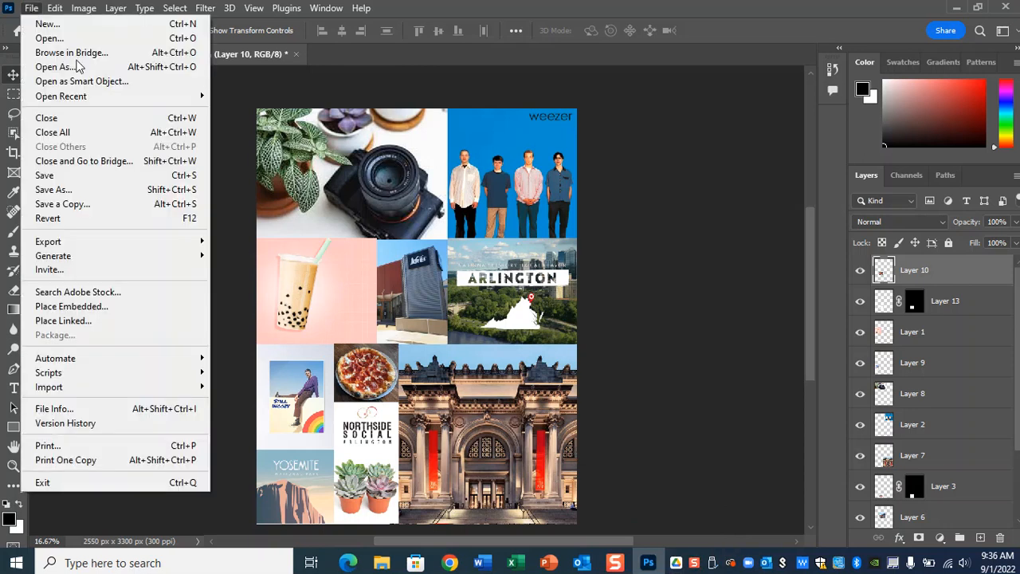
{"action": "left_click", "coordinate": [88, 191]}
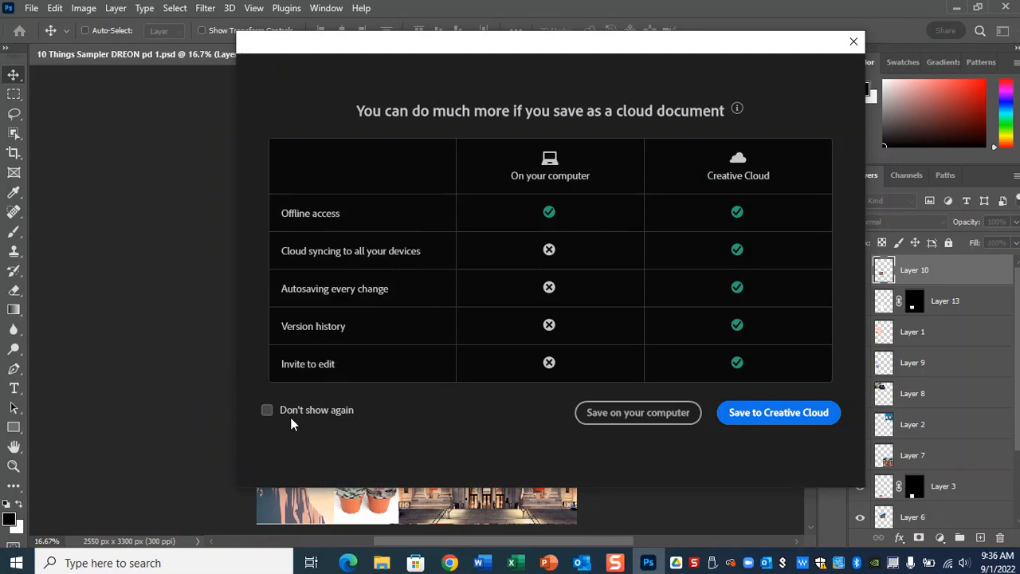
{"action": "left_click", "coordinate": [649, 417]}
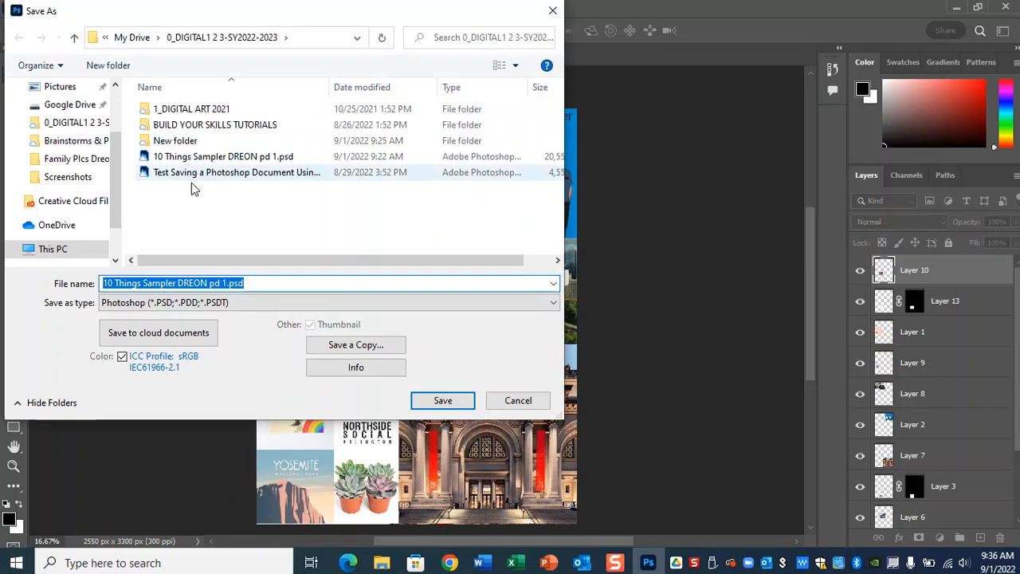
Browse to the My Drive folder on Google Drive (G:) as the save location.
{"action": "scroll", "coordinate": [114, 170], "scroll_direction": "down", "scroll_amount": 1}
{"action": "left_click", "coordinate": [47, 197]}
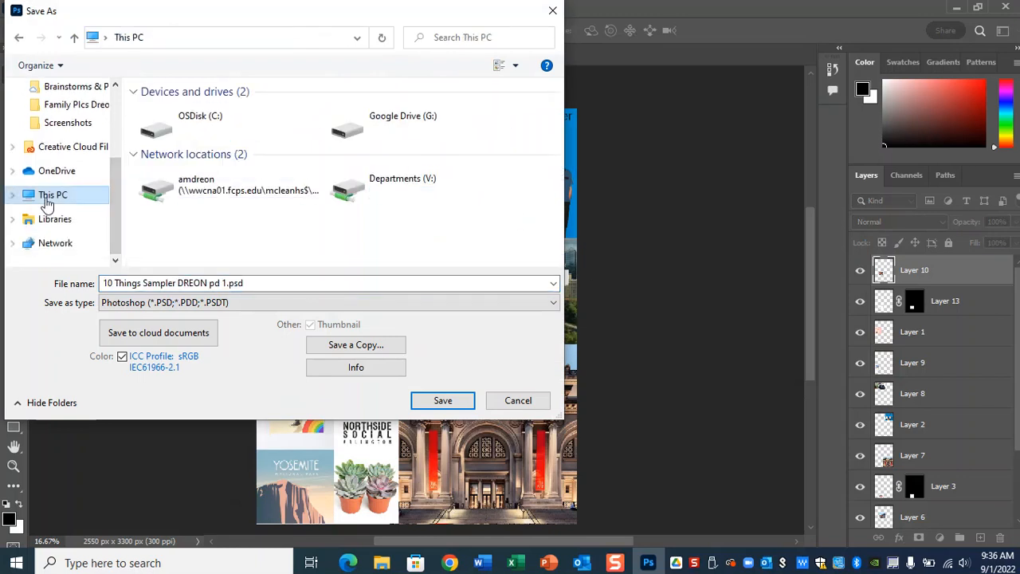
{"action": "left_click", "coordinate": [408, 119]}
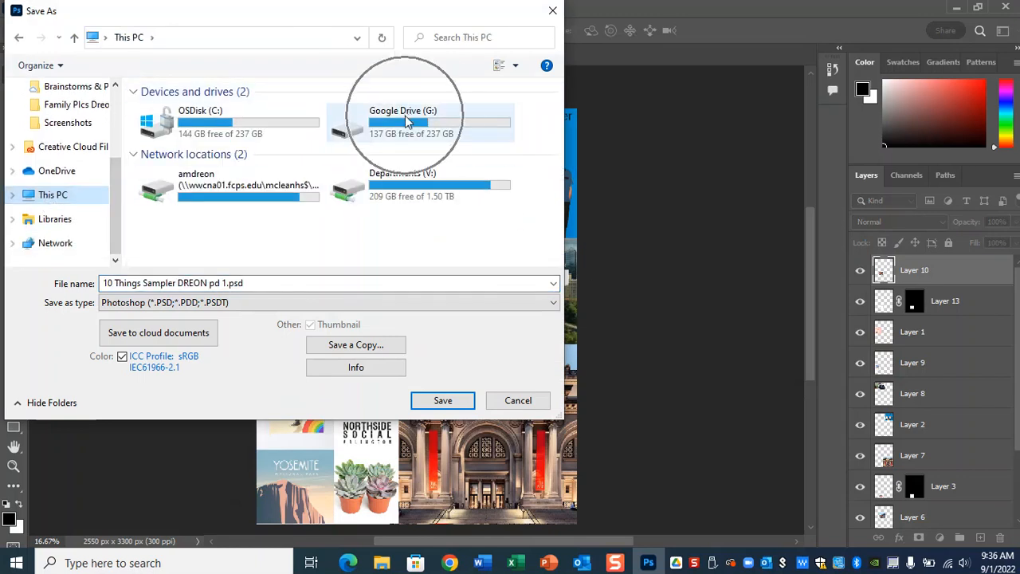
{"action": "left_click", "coordinate": [408, 120]}
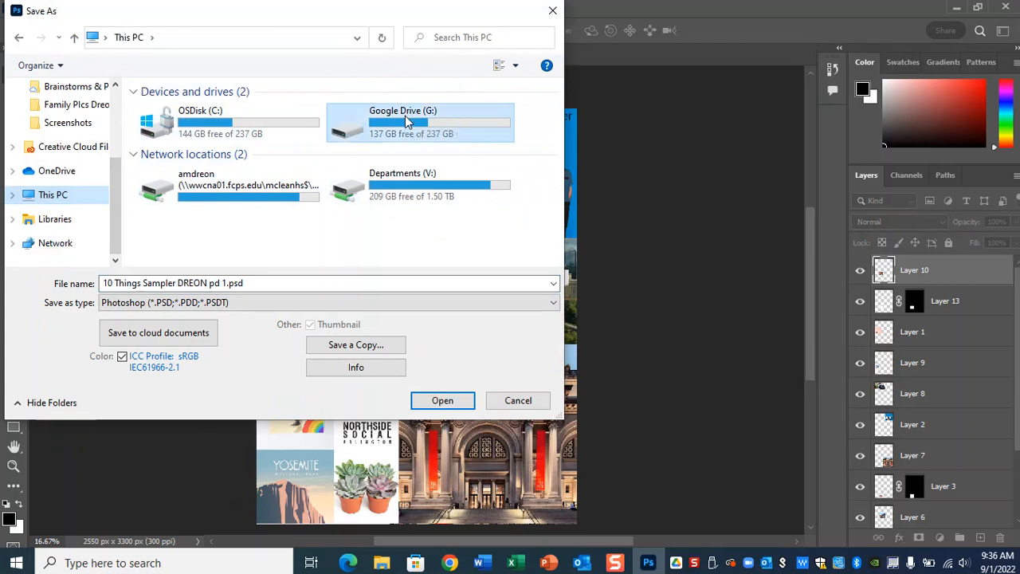
{"action": "double_click", "coordinate": [408, 120]}
{"action": "left_click", "coordinate": [169, 113]}
{"action": "double_click", "coordinate": [172, 112]}
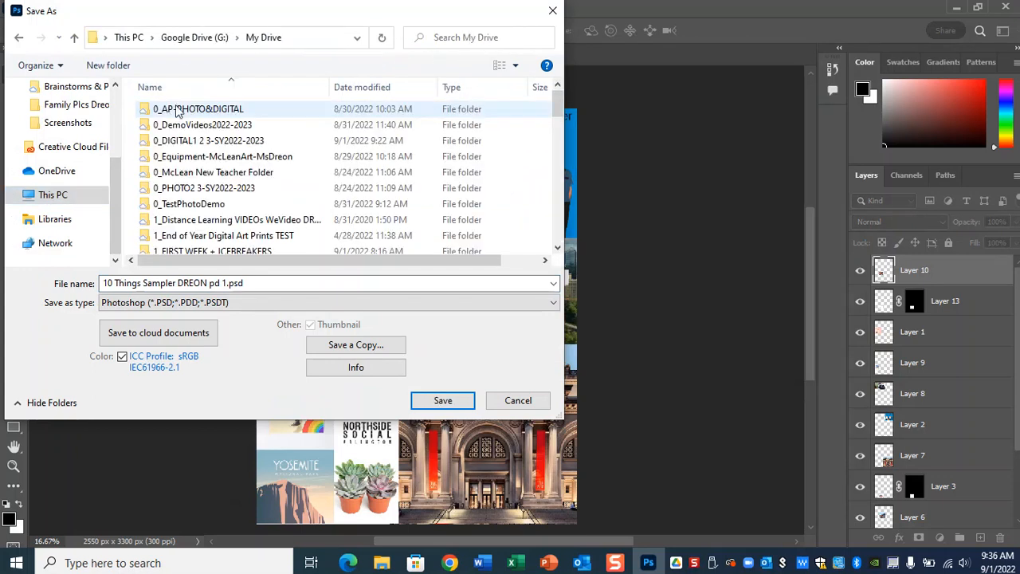
Save the collage PSD in the 0_DIGITAL1 2 3-SY2022-2023 folder, replacing the existing file and keeping Maximize Compatibility enabled.
{"action": "left_click", "coordinate": [201, 152]}
{"action": "double_click", "coordinate": [200, 147]}
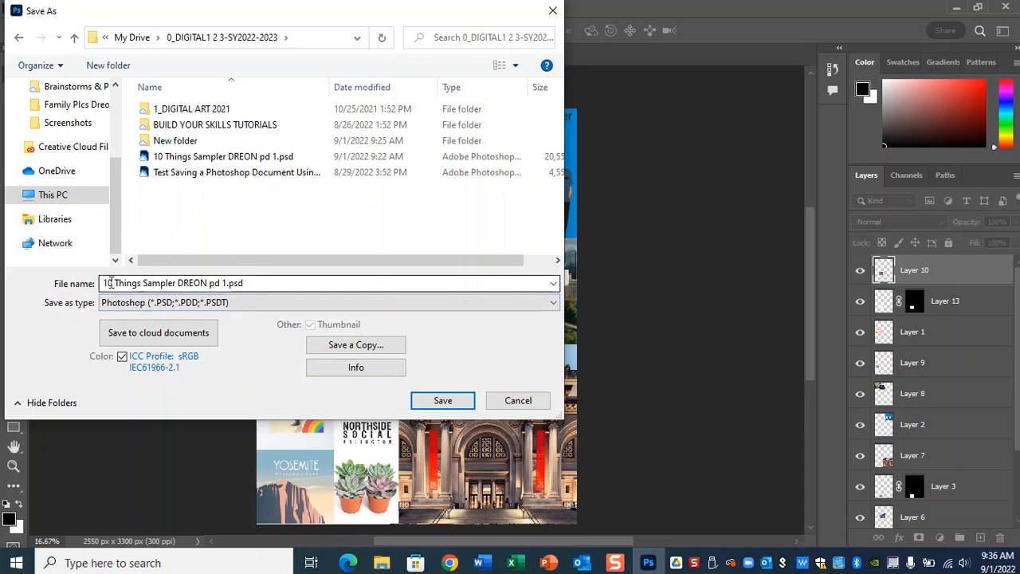
{"action": "left_click_drag", "start_coordinate": [110, 283], "coordinate": [252, 283]}
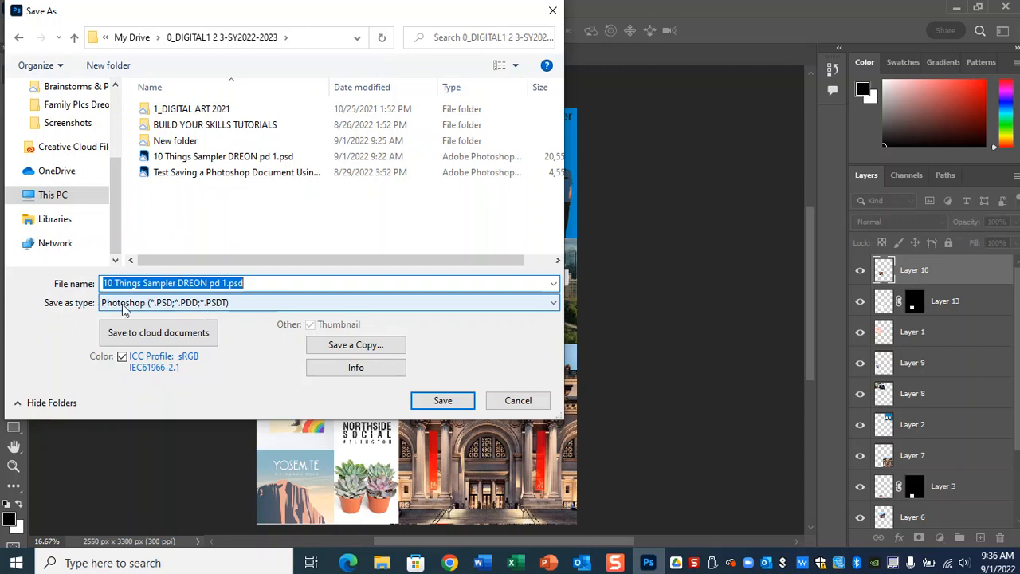
{"action": "left_click", "coordinate": [463, 403]}
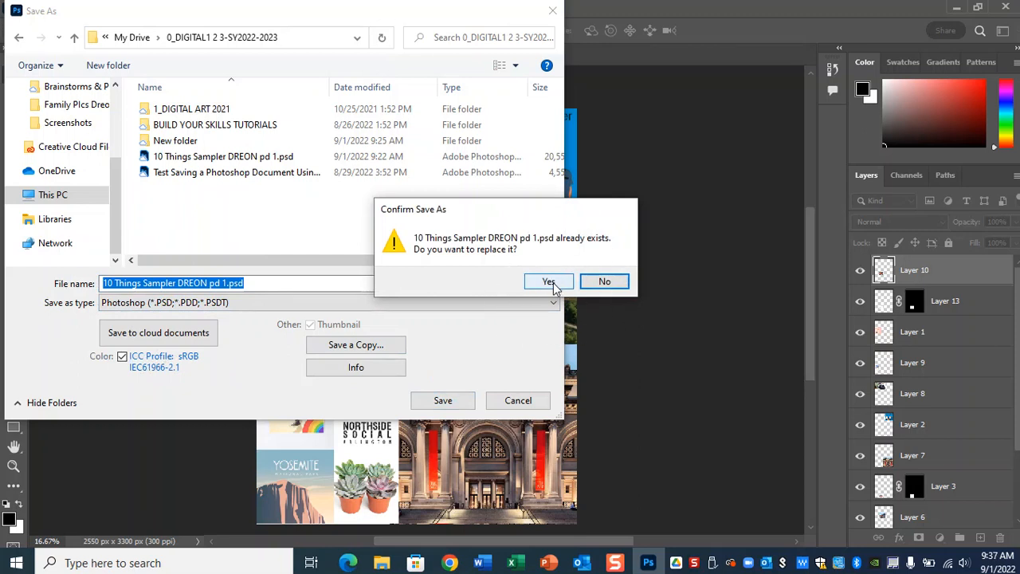
{"action": "left_click", "coordinate": [549, 282]}
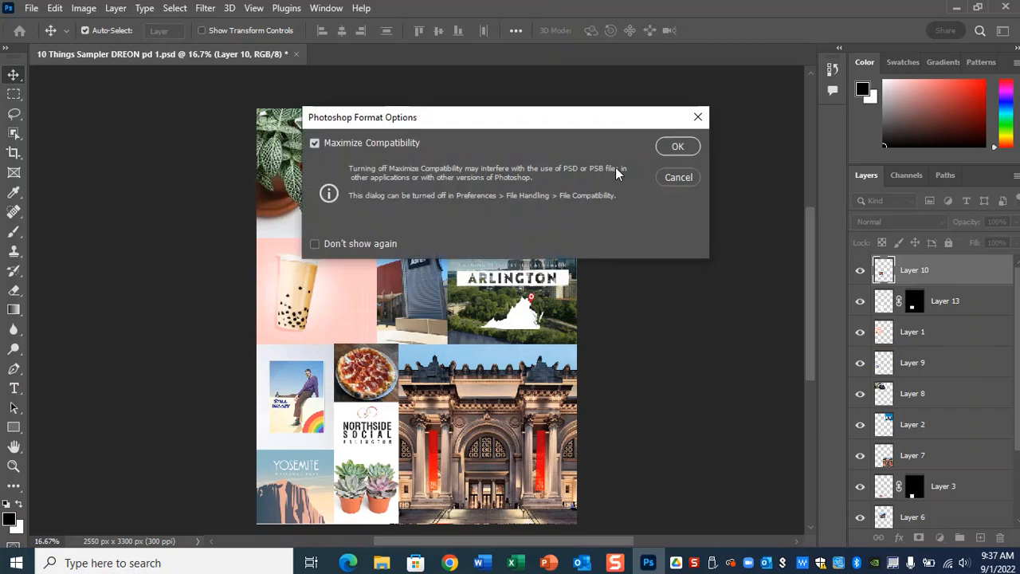
{"action": "left_click", "coordinate": [677, 148]}
{"action": "key", "text": "ctrl"}
{"action": "key", "text": "ctrl"}
{"action": "key", "text": "ctrl"}
{"action": "key", "text": "ctrl"}
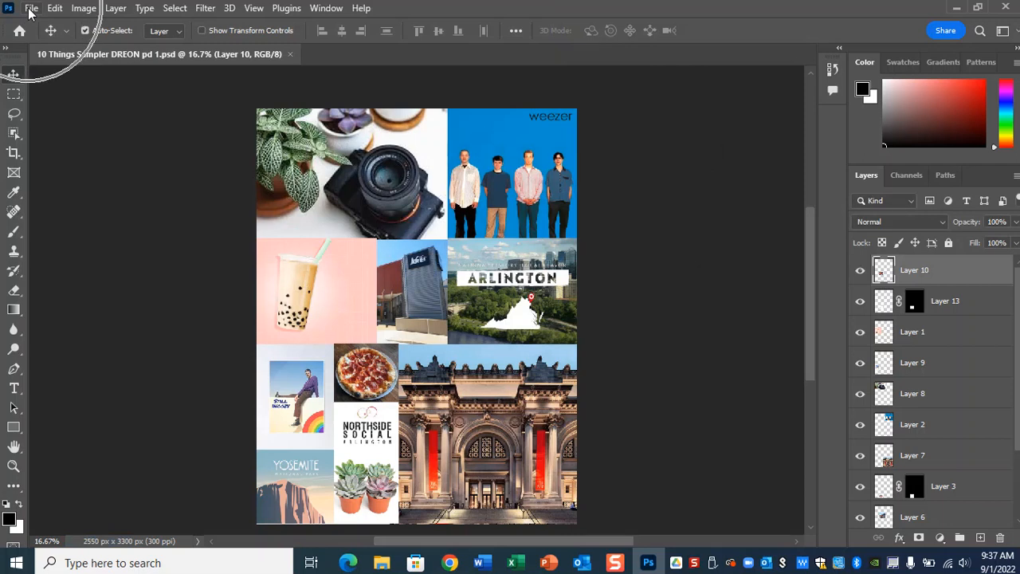
{"action": "key", "text": "ctrl"}
{"action": "key", "text": "ctrl"}
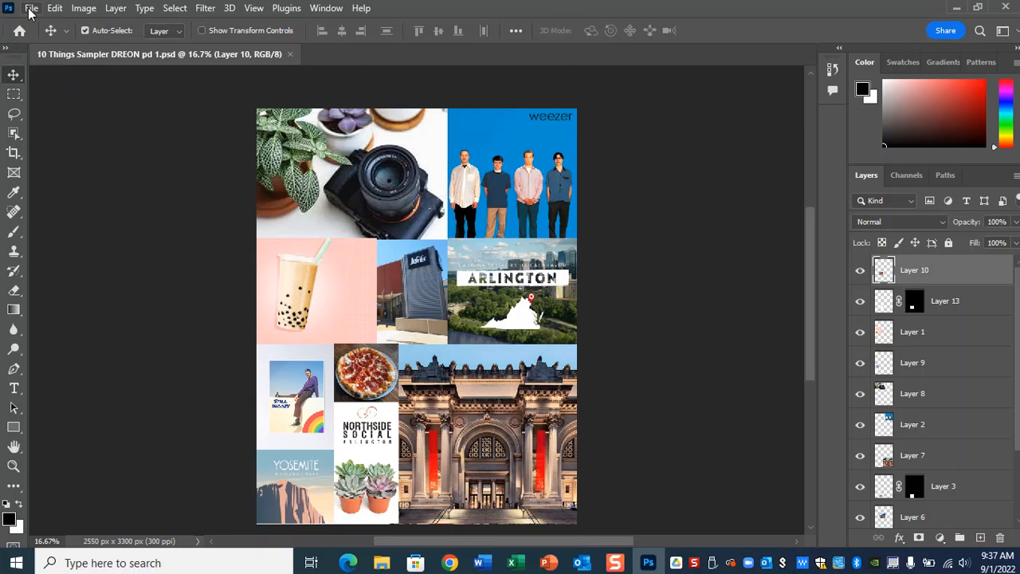
Start a Save a Copy of the collage, choosing to save on the computer instead of Creative Cloud.
{"action": "left_click", "coordinate": [31, 10]}
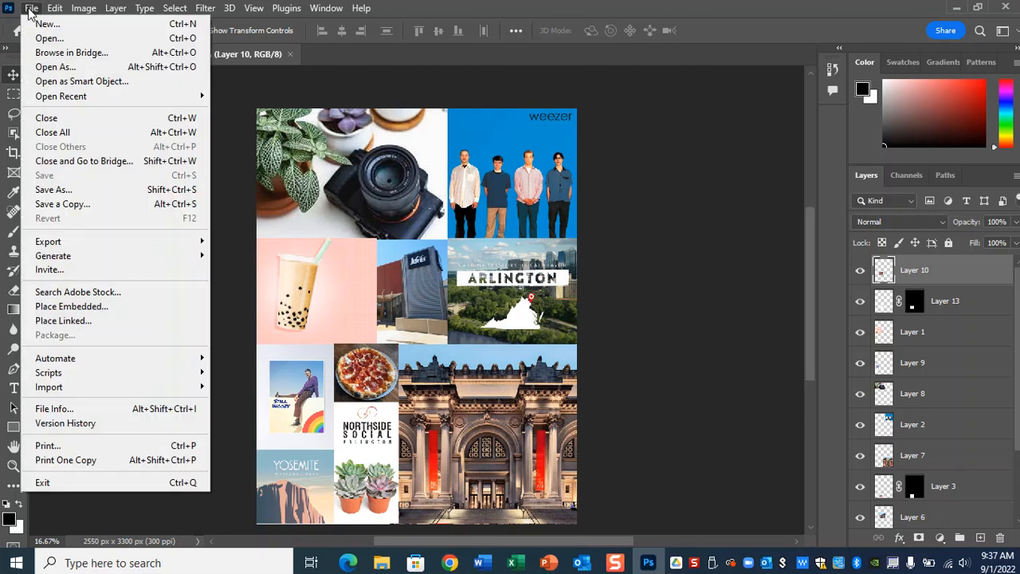
{"action": "key", "text": "ctrl"}
{"action": "key", "text": "ctrl"}
{"action": "key", "text": "ctrl"}
{"action": "key", "text": "ctrl"}
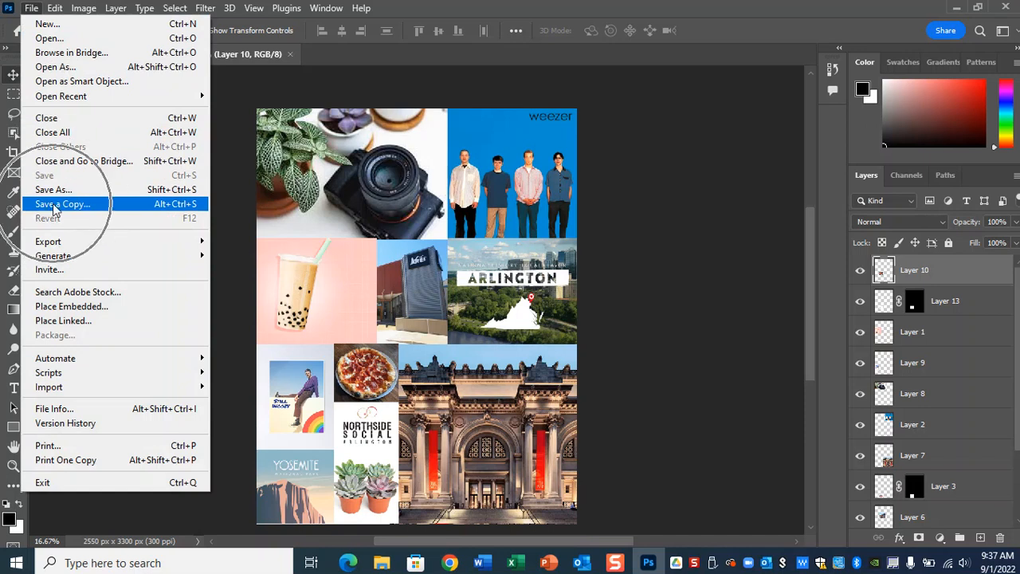
{"action": "key", "text": "ctrl"}
{"action": "key", "text": "ctrl"}
{"action": "left_click", "coordinate": [55, 205]}
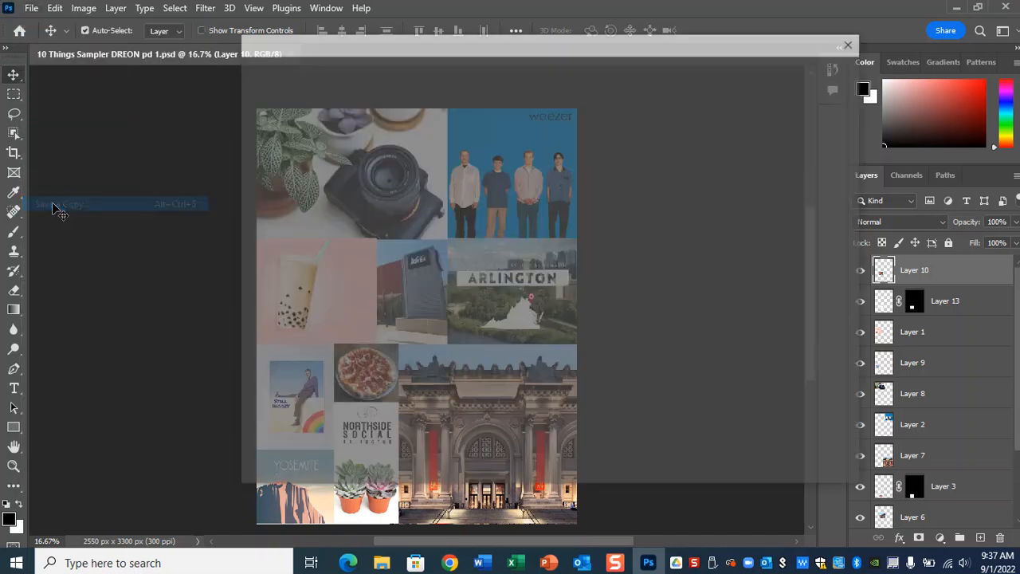
{"action": "left_click", "coordinate": [611, 414]}
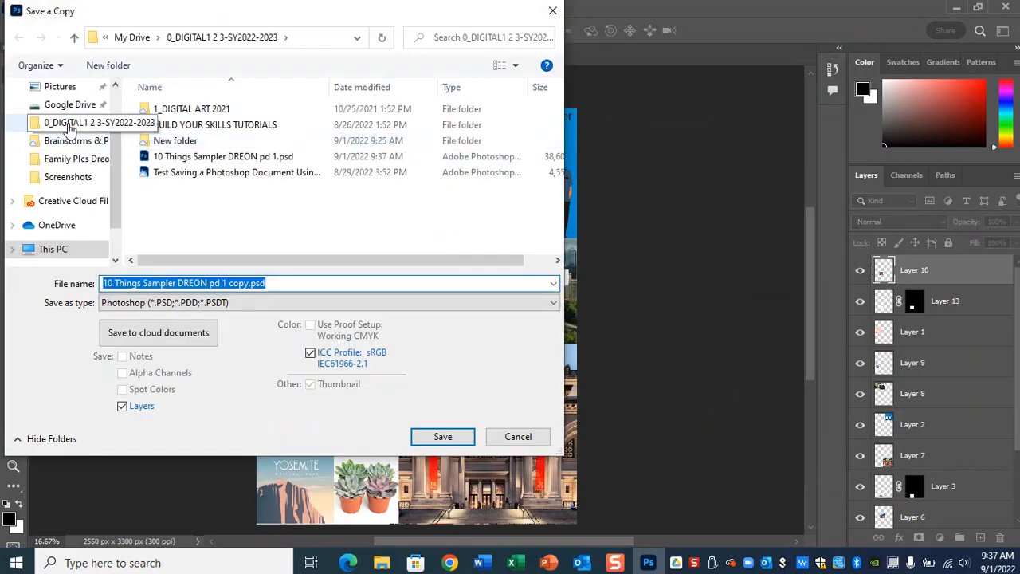
Browse through Google Drive (G:) and My Drive to the 0_DIGITAL1 2 3-SY2022-2023 folder as the copy's location.
{"action": "left_click", "coordinate": [63, 107]}
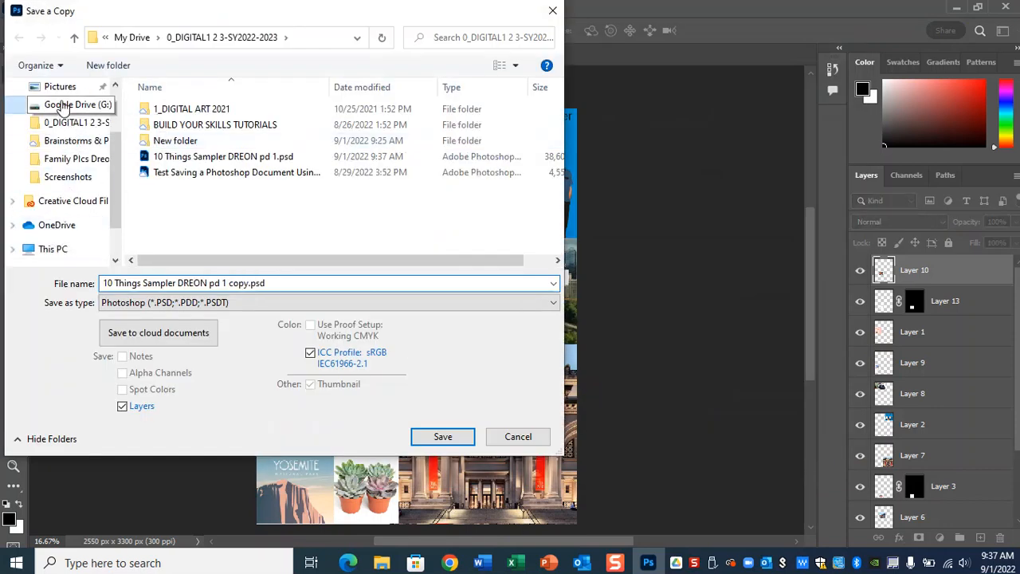
{"action": "double_click", "coordinate": [186, 109]}
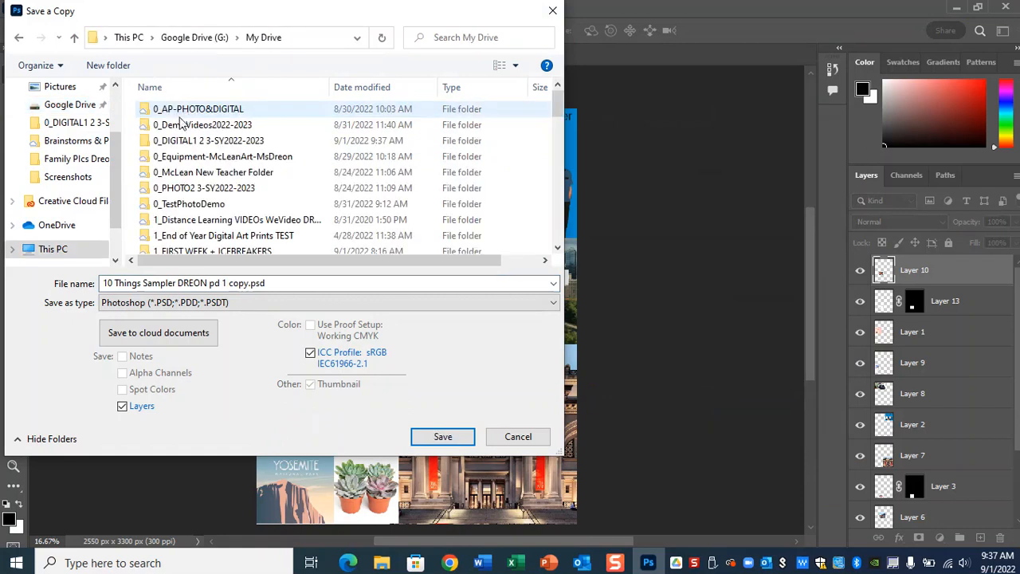
{"action": "double_click", "coordinate": [199, 141]}
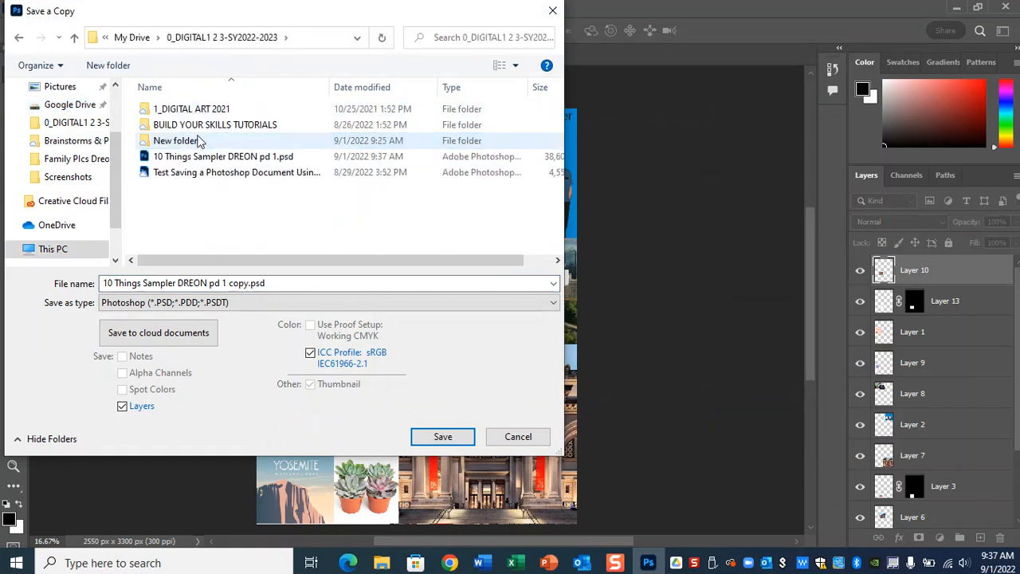
Choose JPEG (*.JPG;*.JPEG;*.JPE) as the copy's file type and save it.
{"action": "left_click", "coordinate": [244, 305]}
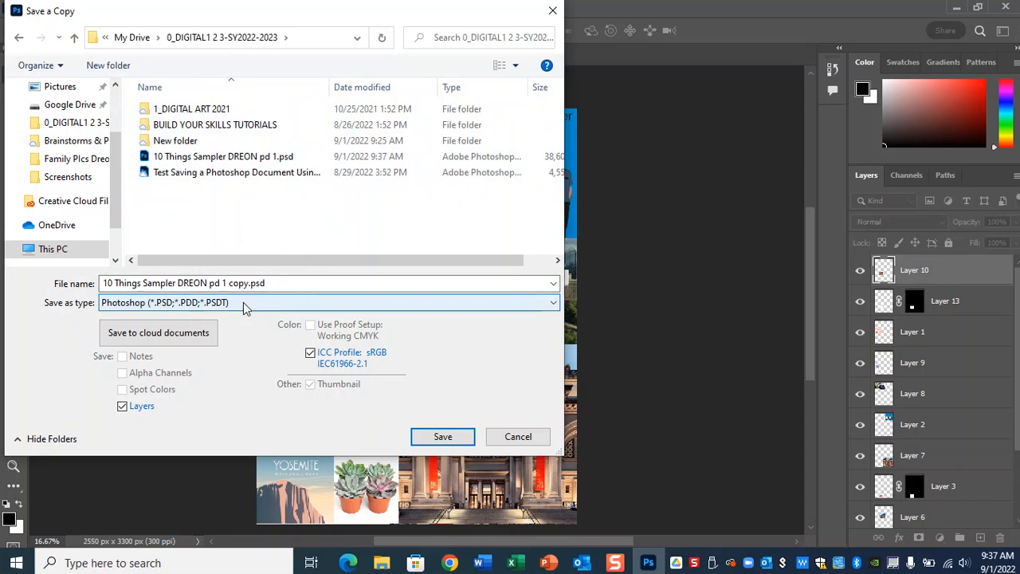
{"action": "left_click", "coordinate": [244, 305]}
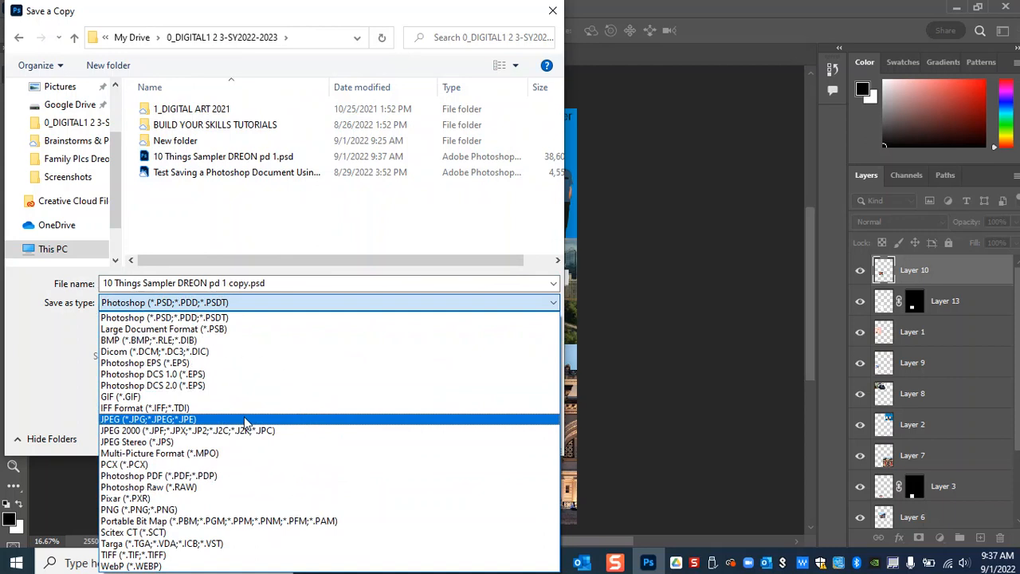
{"action": "left_click", "coordinate": [245, 419]}
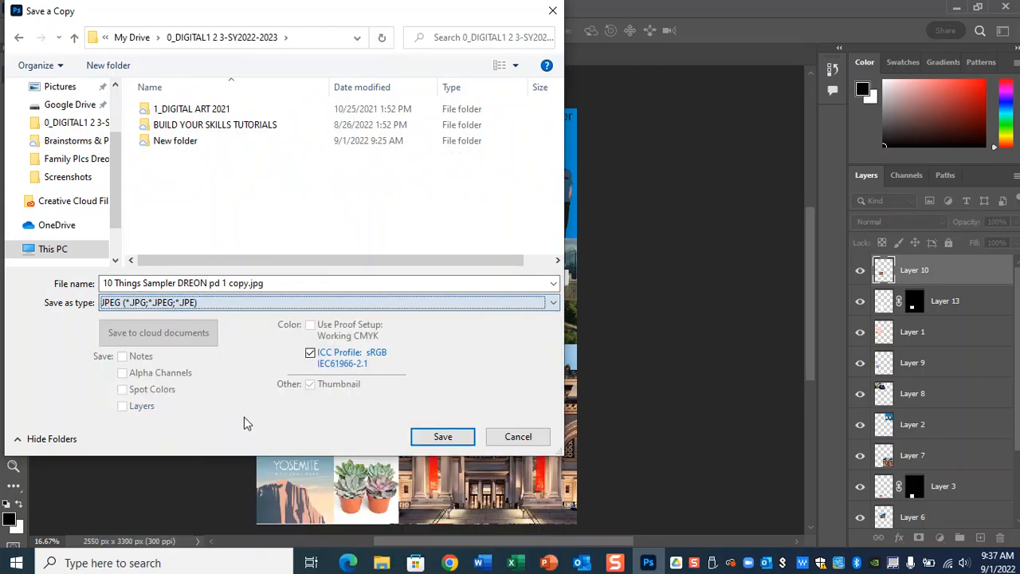
{"action": "left_click", "coordinate": [442, 436]}
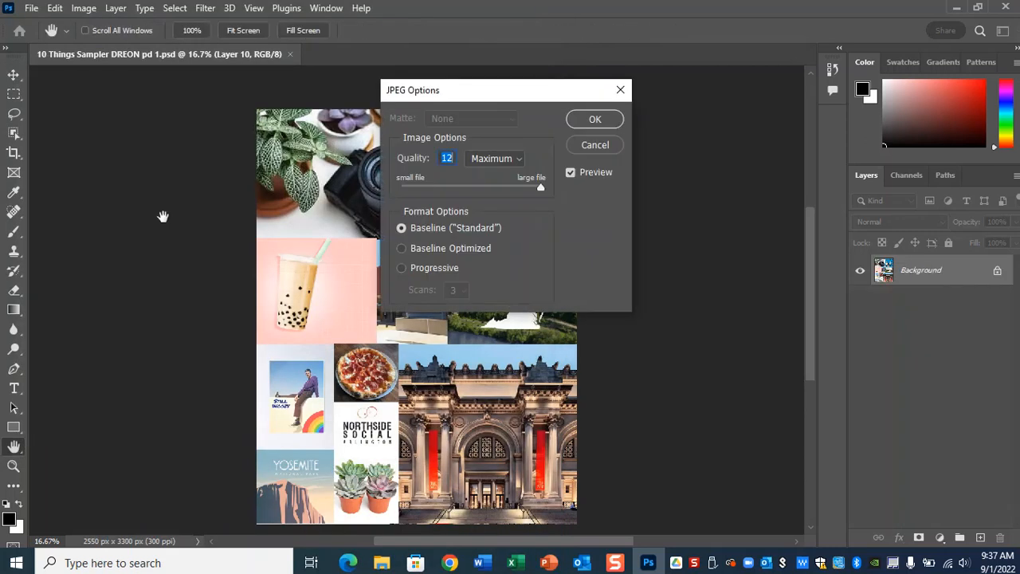
Set the JPEG image quality to 12, Maximum, for the largest file, and accept the JPEG options.
{"action": "left_click", "coordinate": [504, 186]}
{"action": "left_click_drag", "start_coordinate": [504, 186], "coordinate": [553, 188]}
{"action": "left_click", "coordinate": [507, 160]}
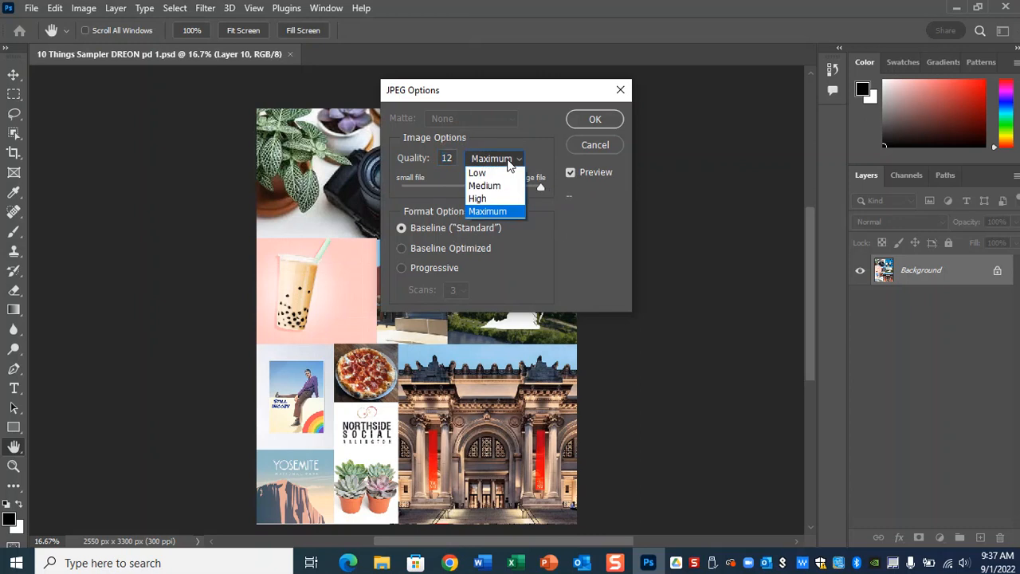
{"action": "left_click", "coordinate": [510, 212]}
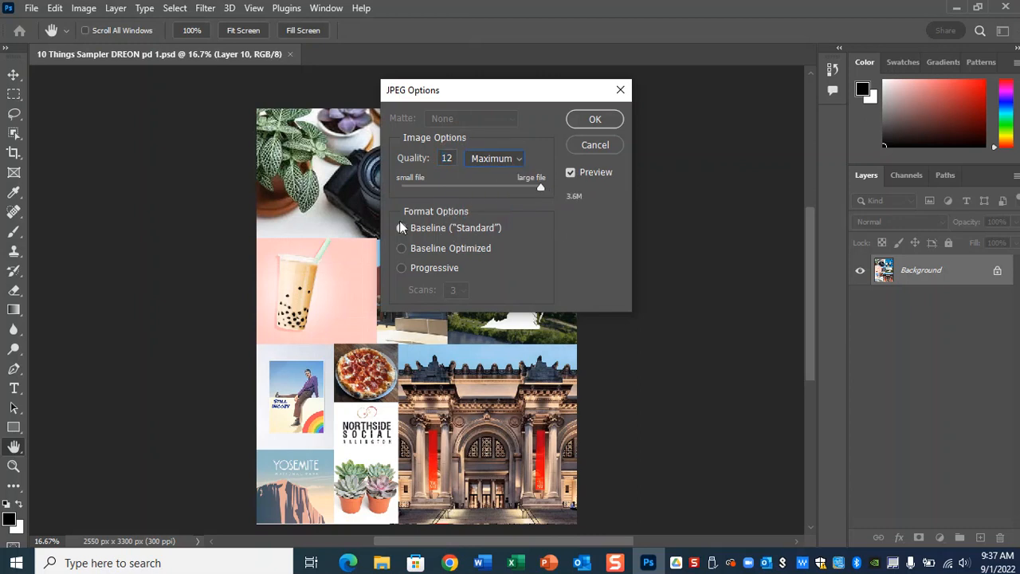
{"action": "left_click_drag", "start_coordinate": [540, 188], "coordinate": [576, 187]}
{"action": "left_click", "coordinate": [609, 123]}
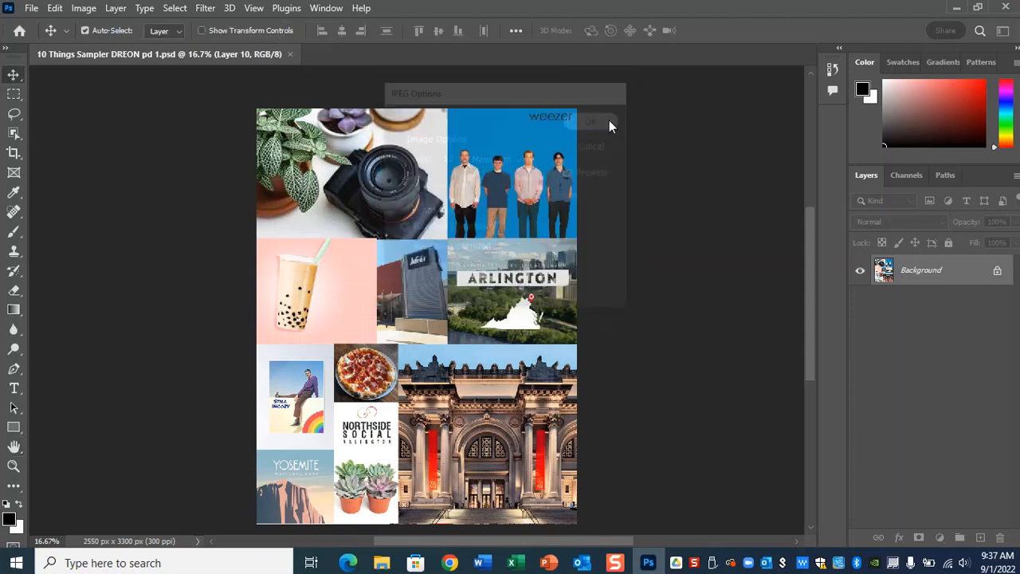